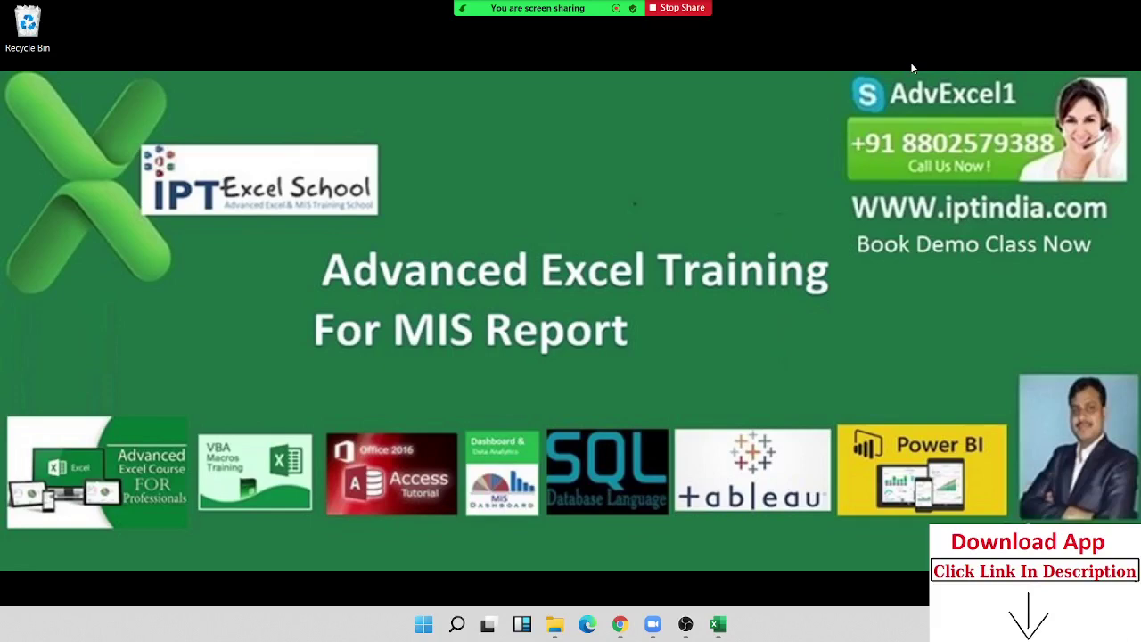
- Bring the If condition test workbook forward, zoom in, and return to column A
left_click(931, 624)
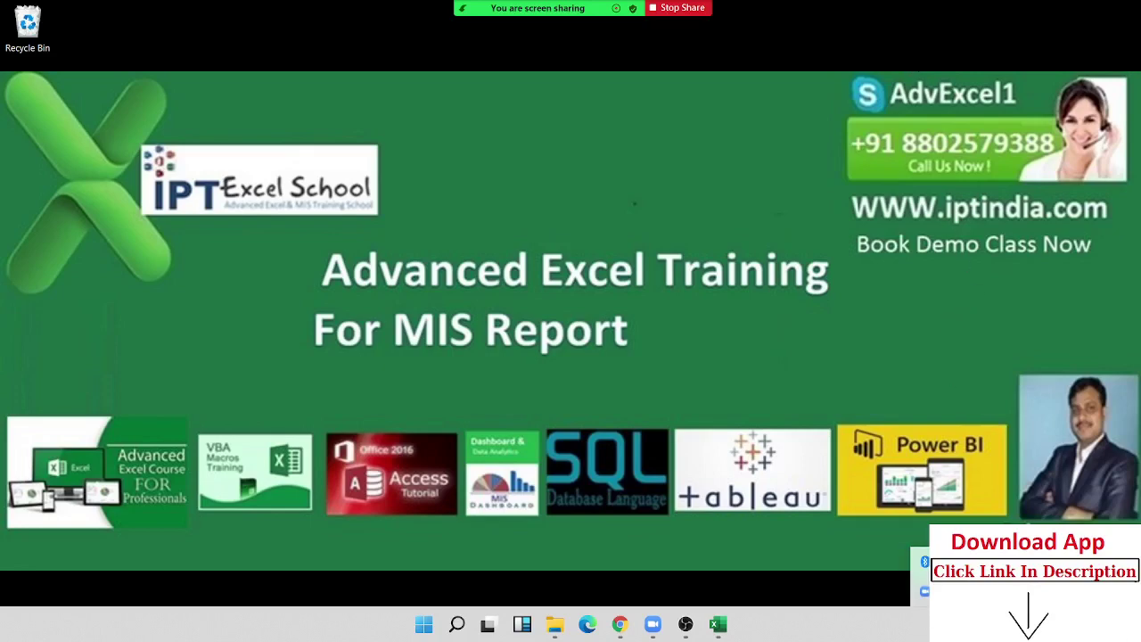
left_click(772, 352)
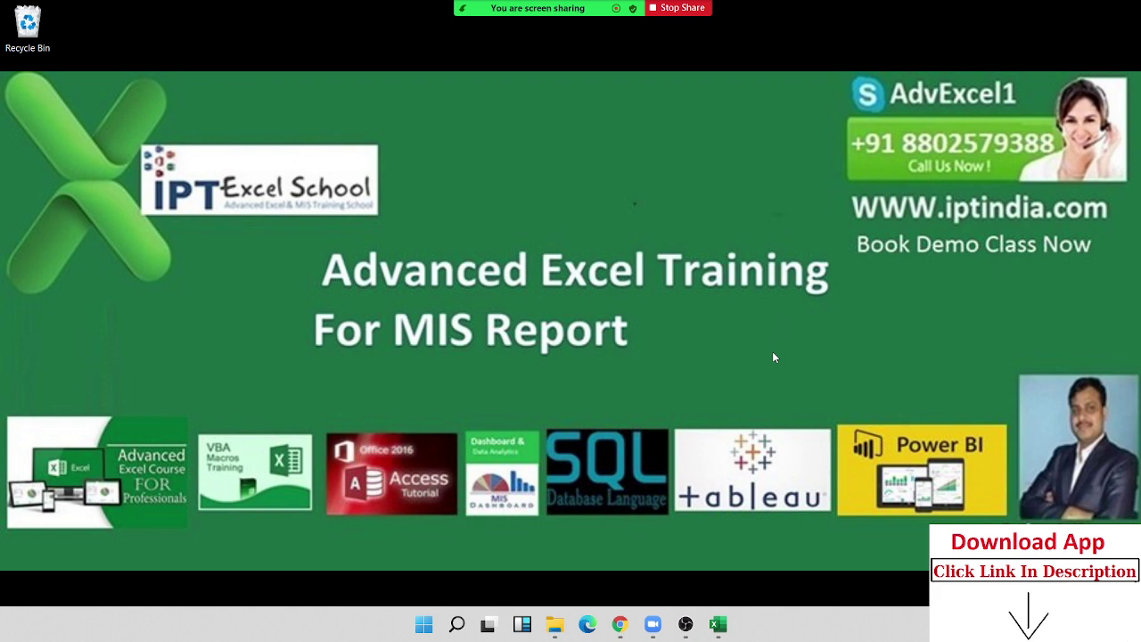
mouse_move(717, 624)
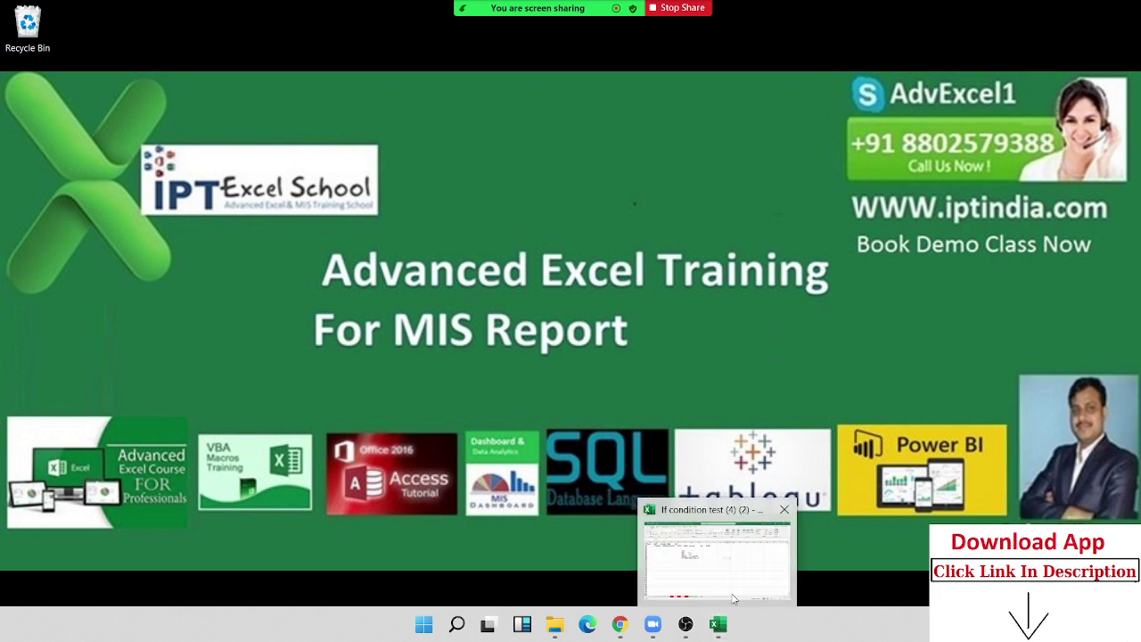
left_click(734, 592)
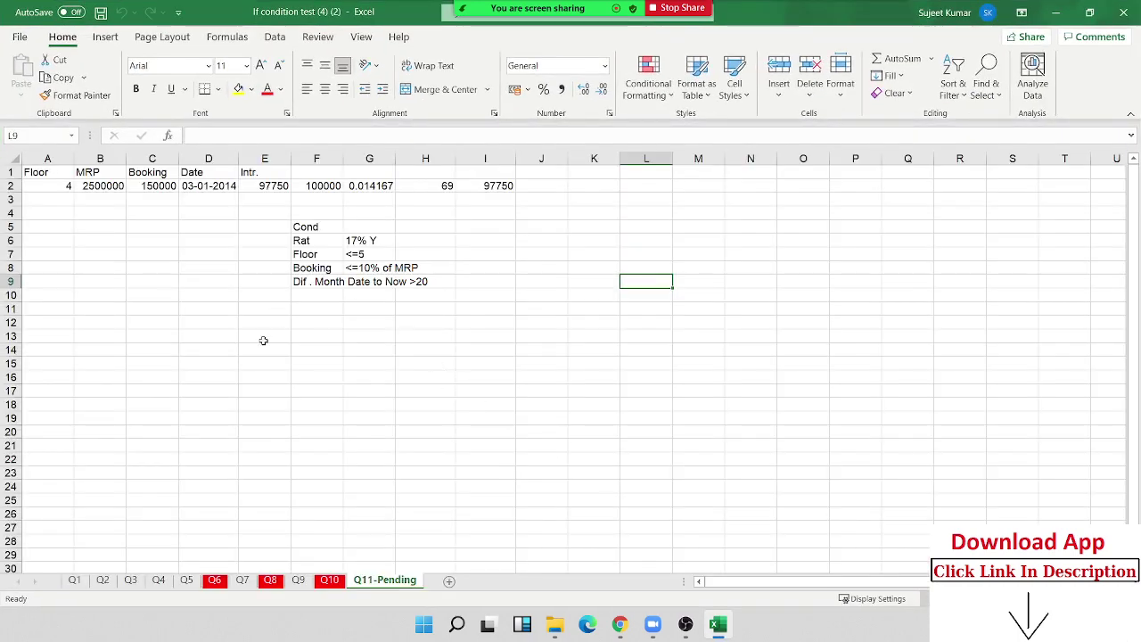
scroll(254, 335, "up", 3, "ctrl")
scroll(254, 335, "up", 2, "ctrl")
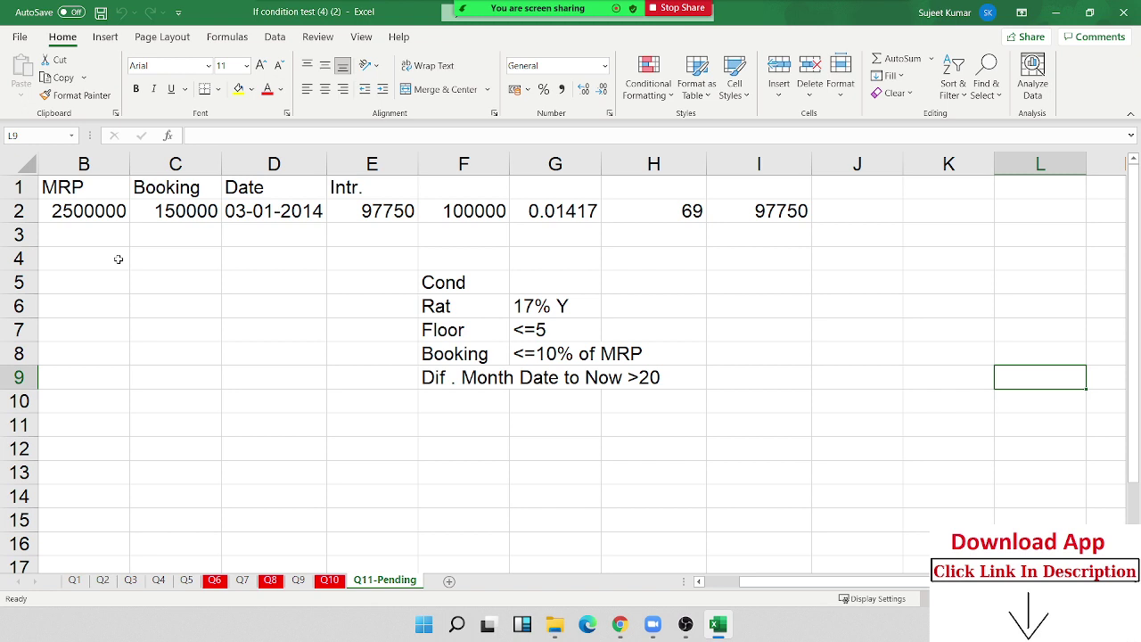
key("Left")
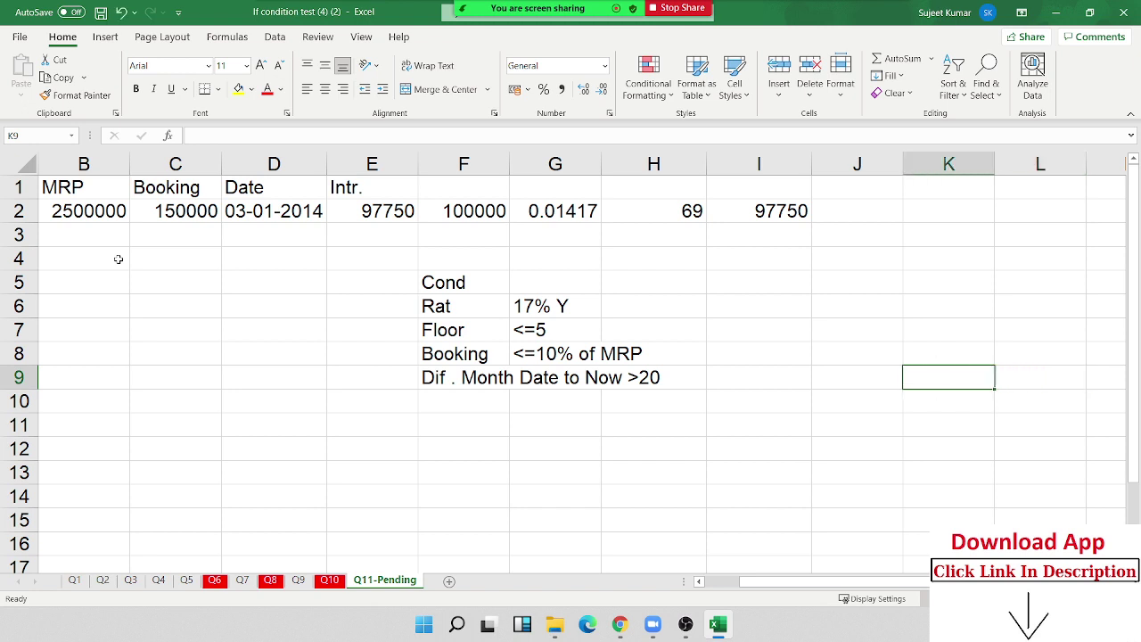
key("Left")
key("Left")
key("Left")
key("Left")
key("Left")
key("Left")
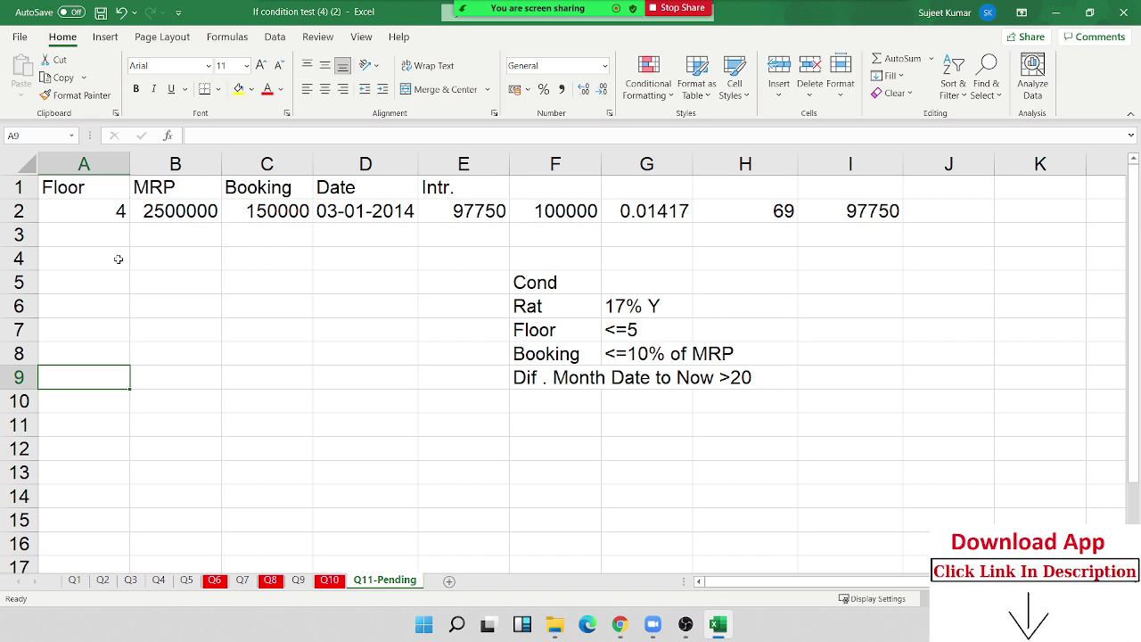
key("Up")
key("Up")
key("Up")
key("Up")
key("Up")
key("Up")
key("Up")
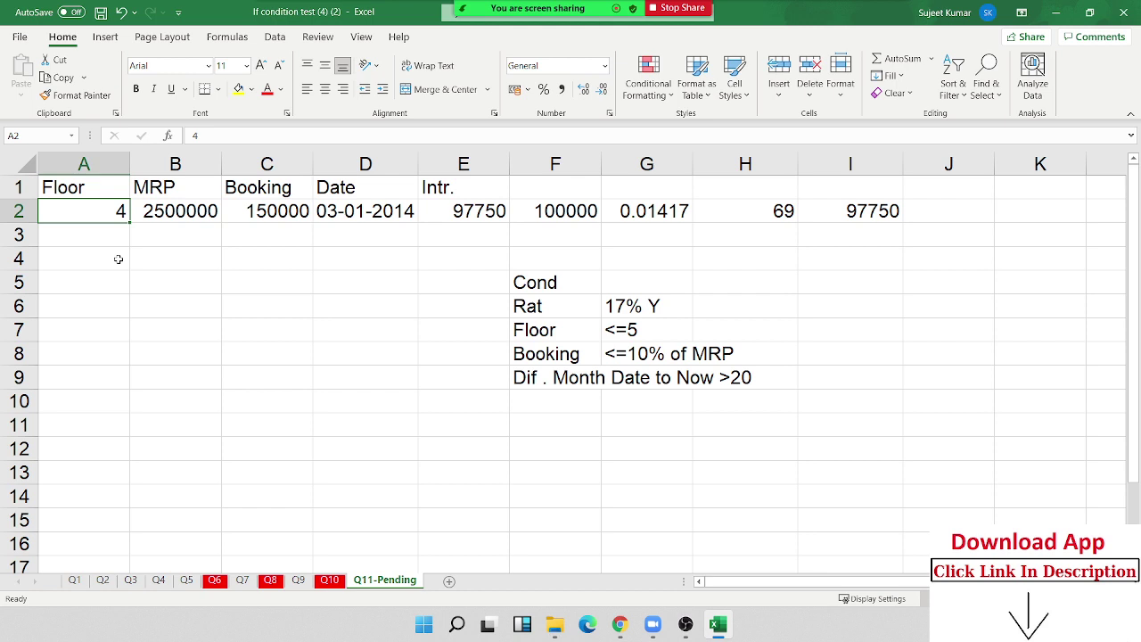
key("Right")
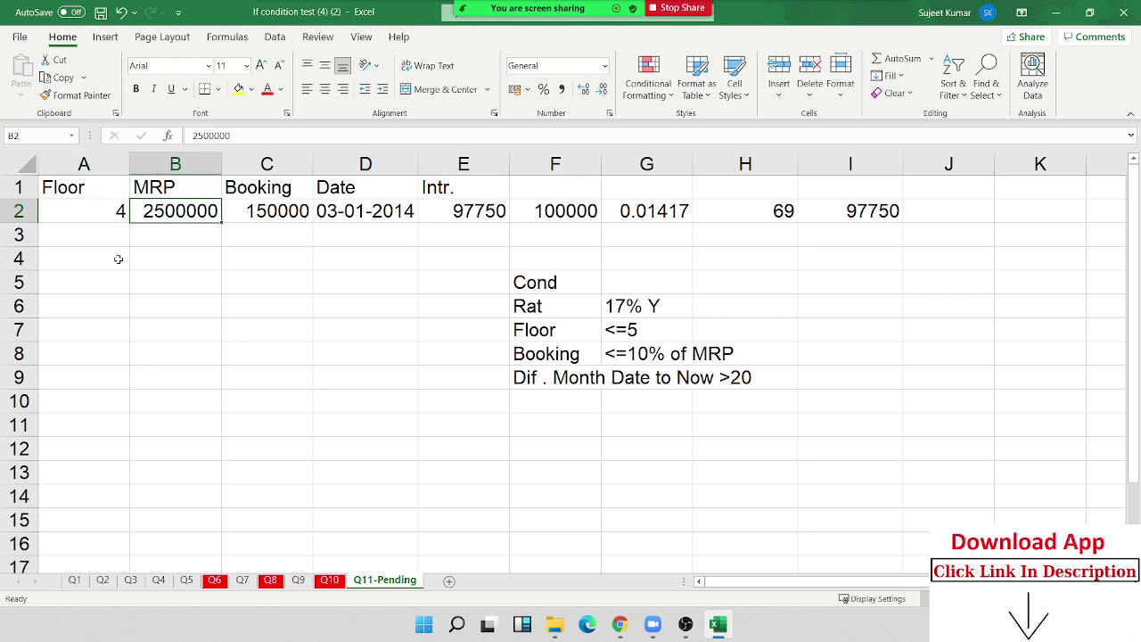
key("Right")
key("Left")
key("Right")
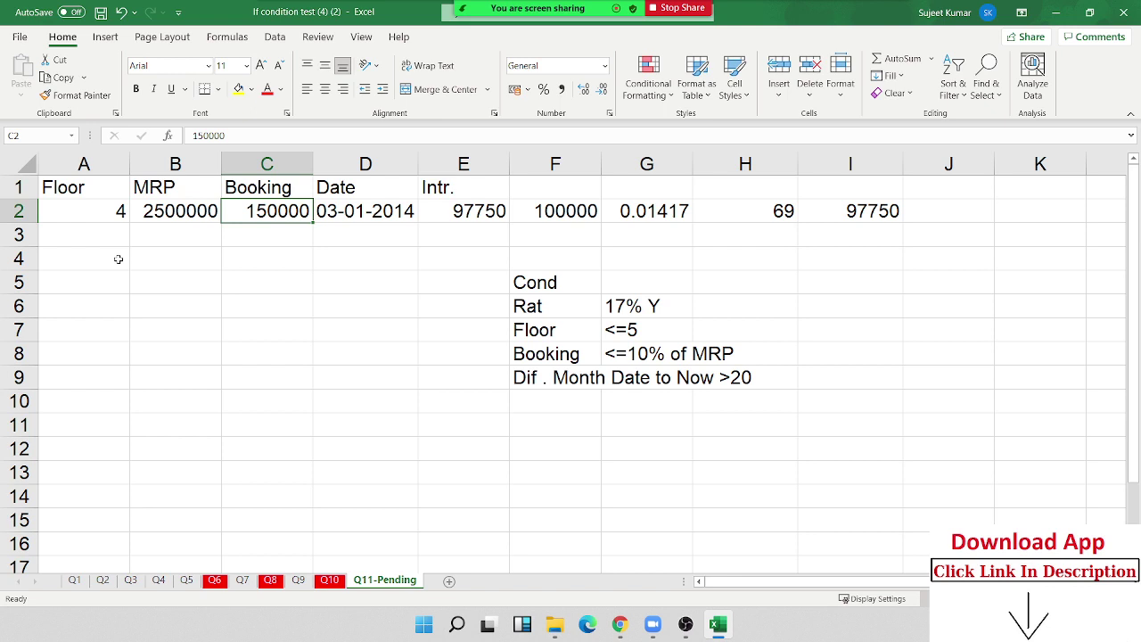
key("Left")
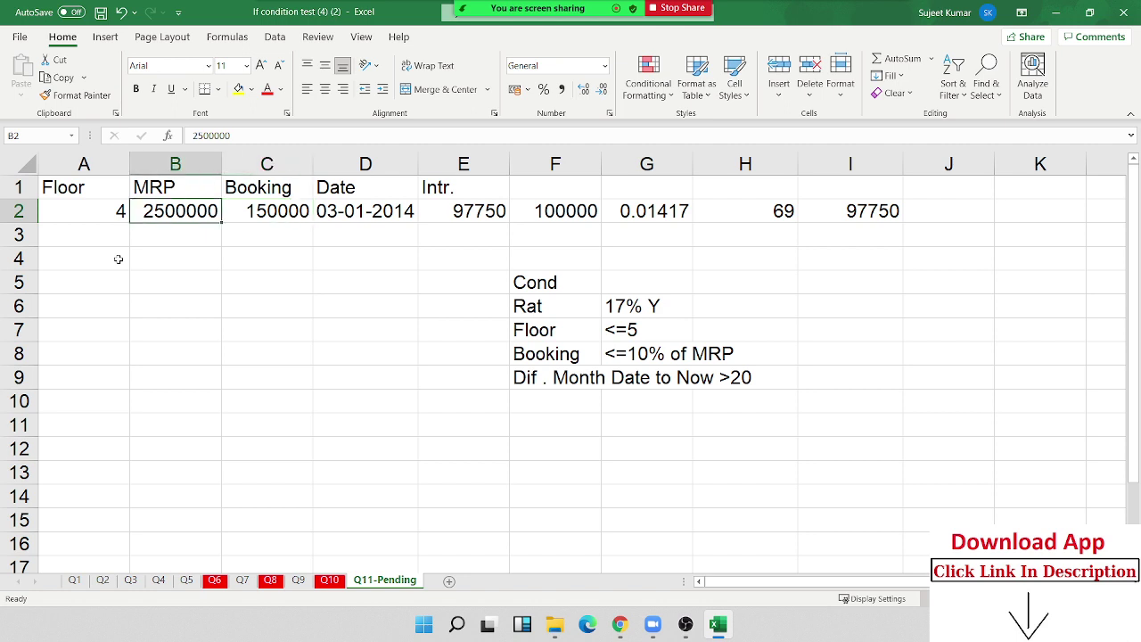
key("Right")
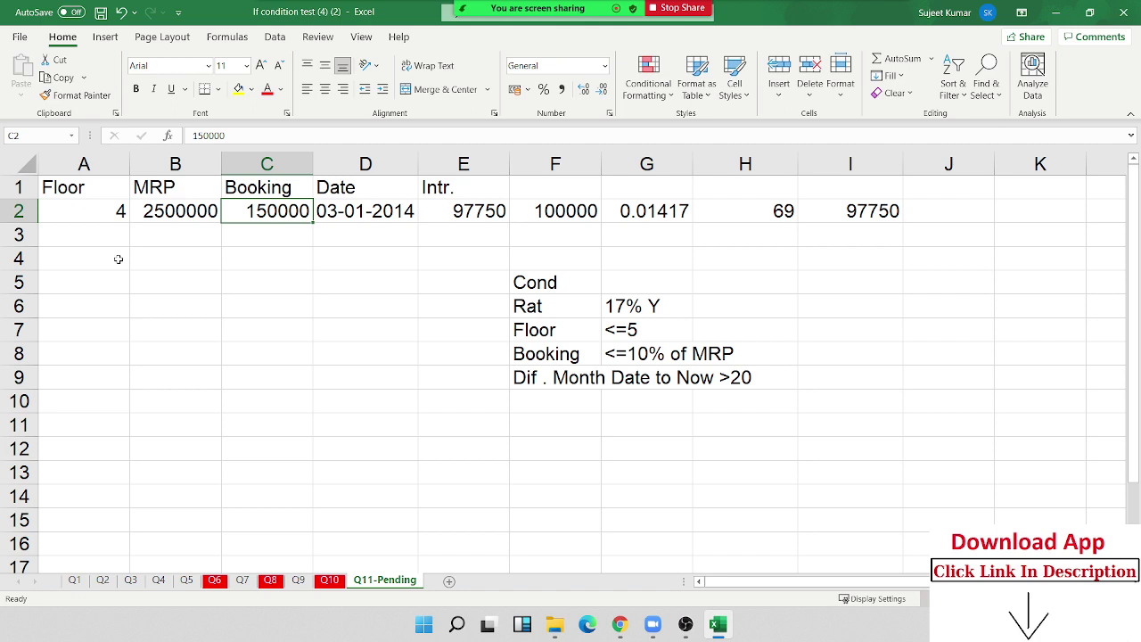
left_click(628, 303)
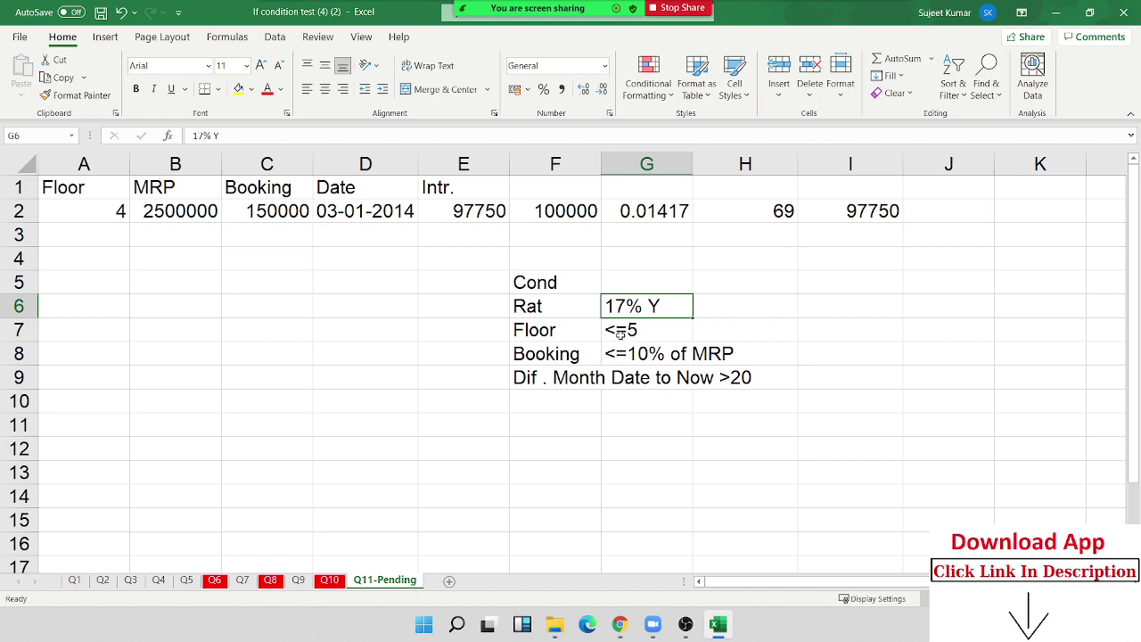
left_click(632, 334)
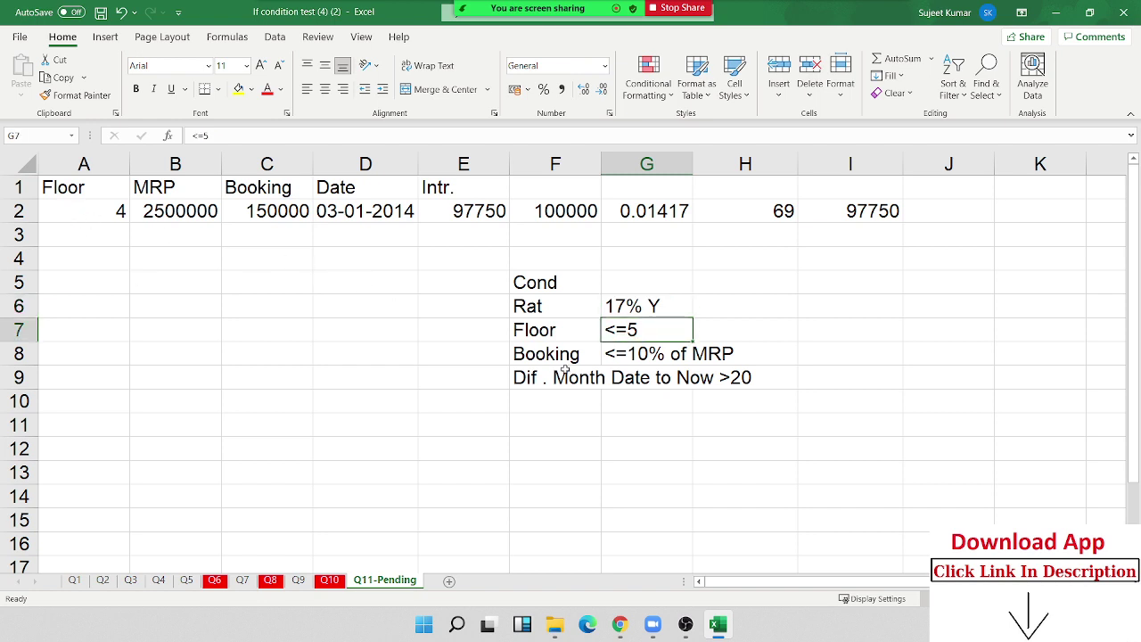
left_click(559, 359)
left_click(630, 360)
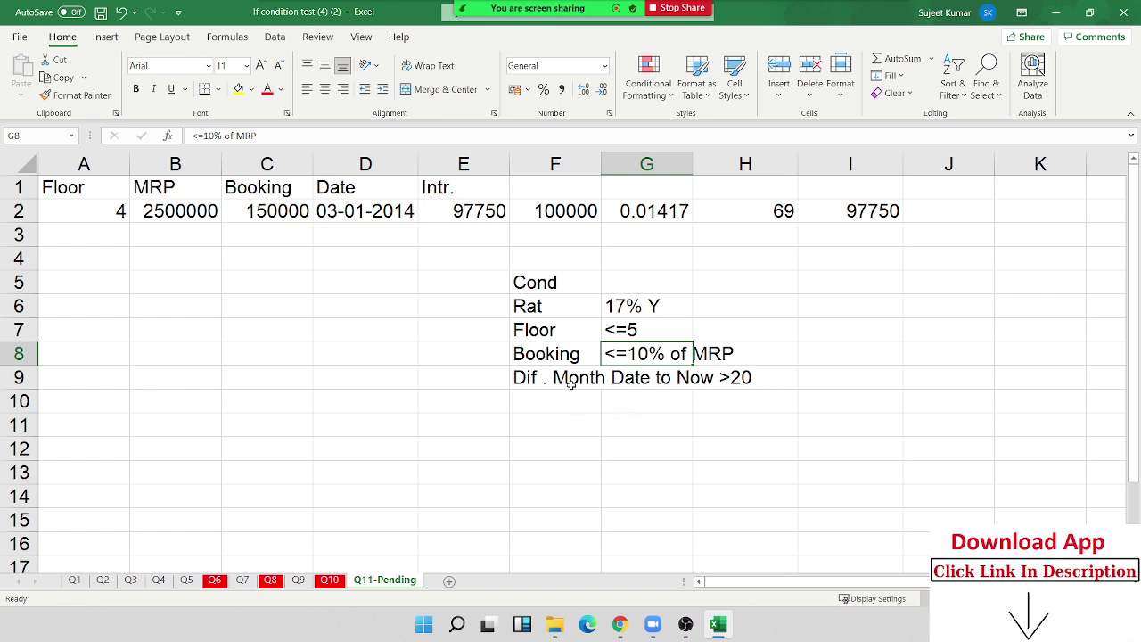
left_click(570, 381)
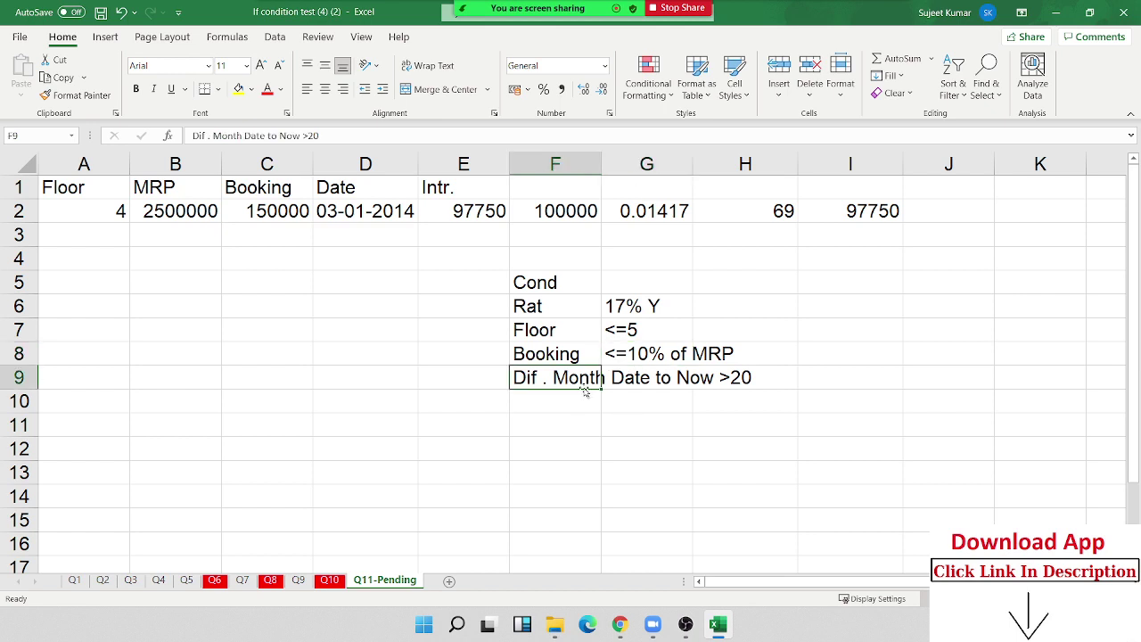
left_click(724, 265)
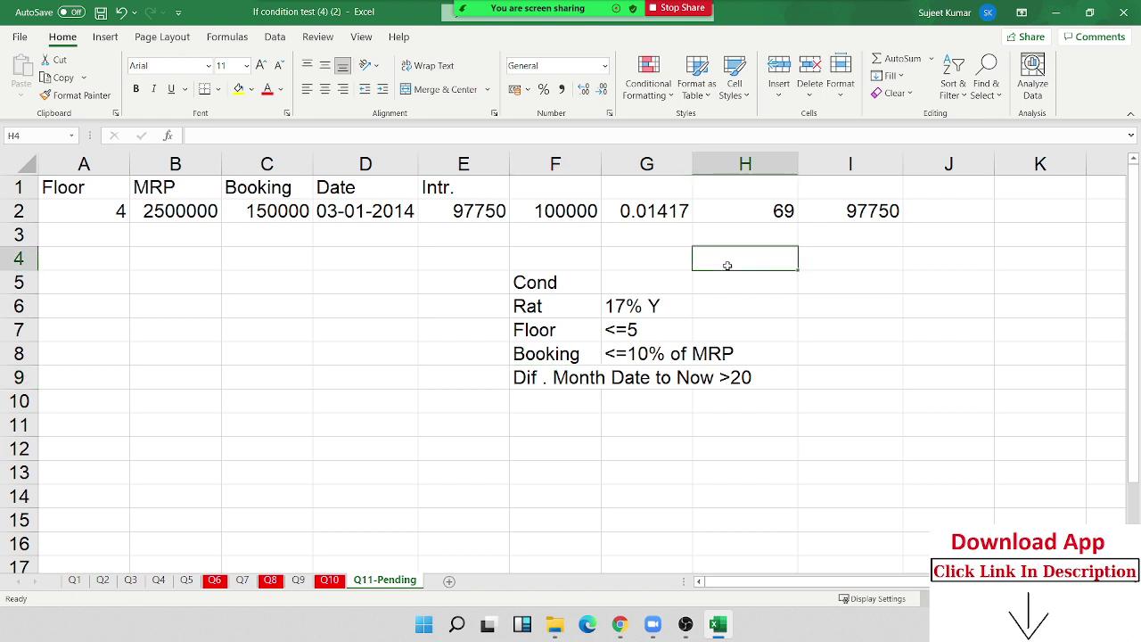
left_click(475, 210)
- Clear the interest formula and helper values from E2:I2, then move to A4
left_click_drag(472, 211, 828, 212)
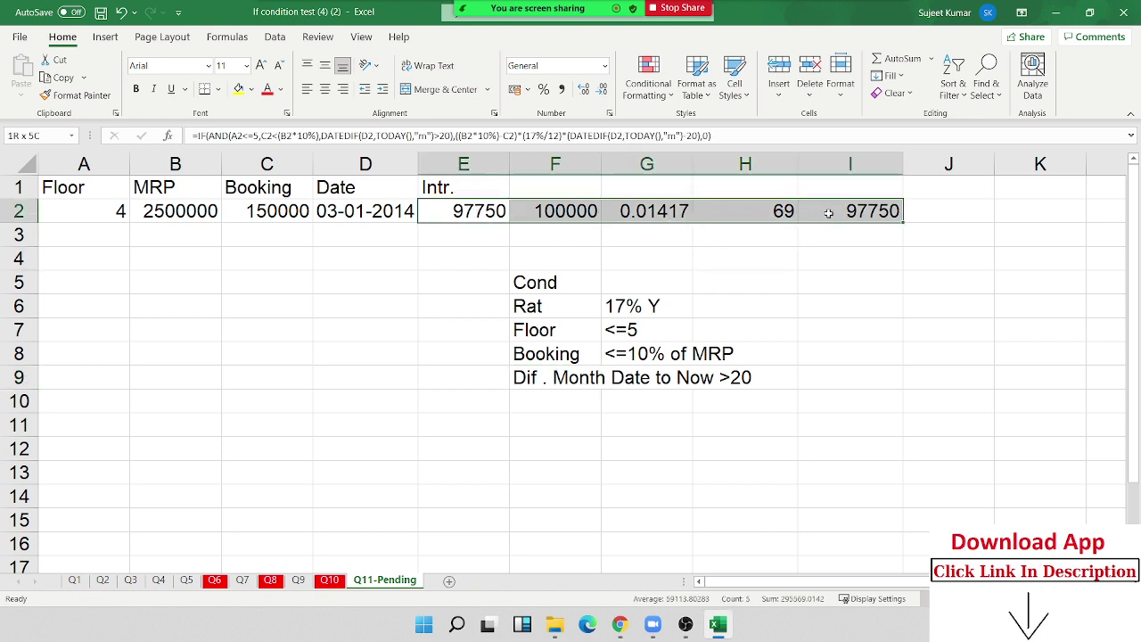
key("Delete")
key("Left")
key("Left")
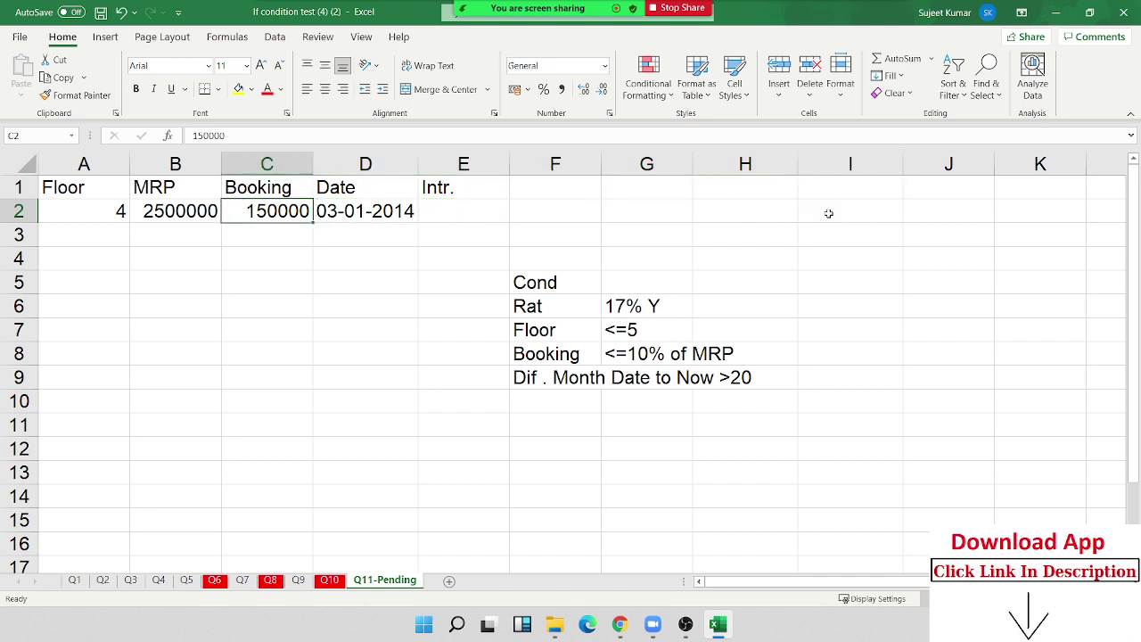
key("Left")
key("Left")
key("Right")
key("Right")
key("Right")
key("Right")
key("Right")
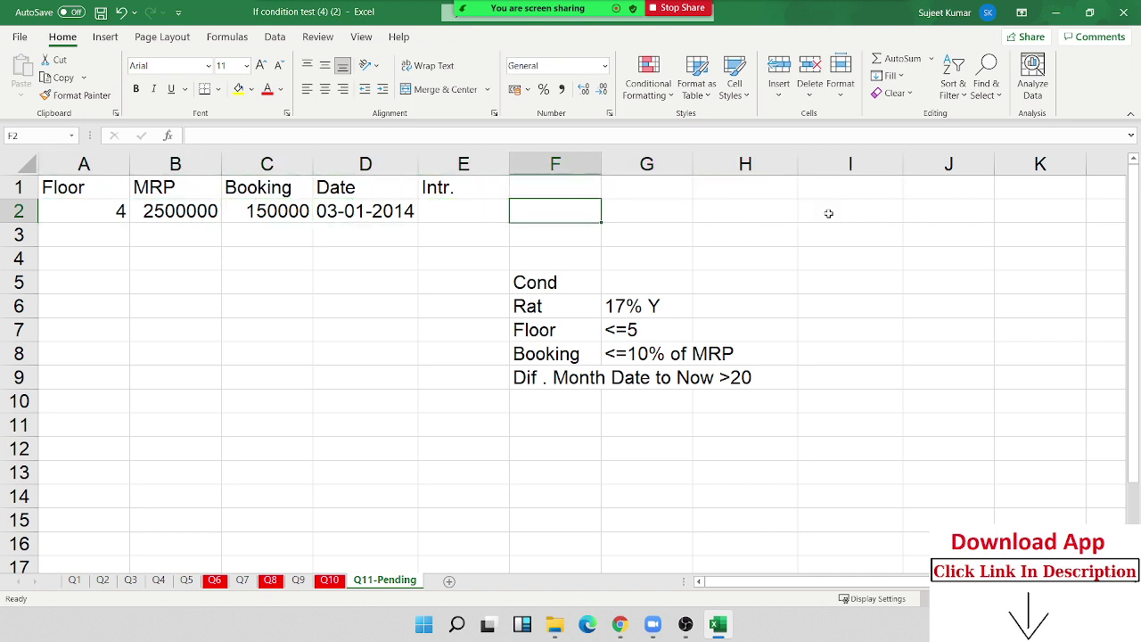
key("Down")
key("Left")
key("Left")
key("Left")
key("Down")
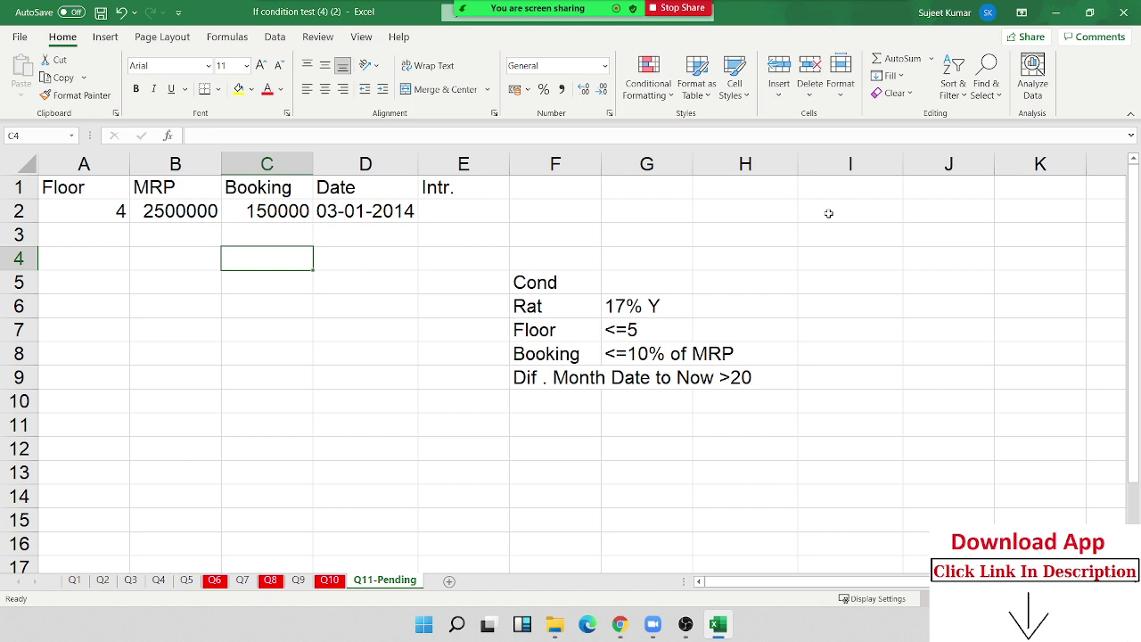
key("Left")
key("Left")
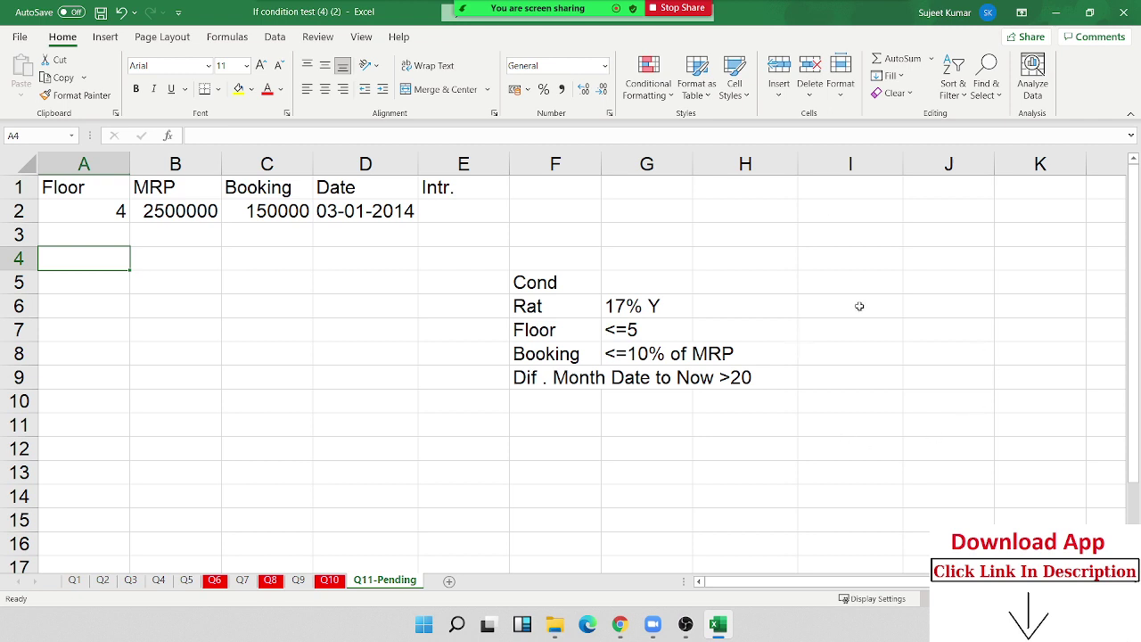
left_click(630, 301)
key("BackSpace")
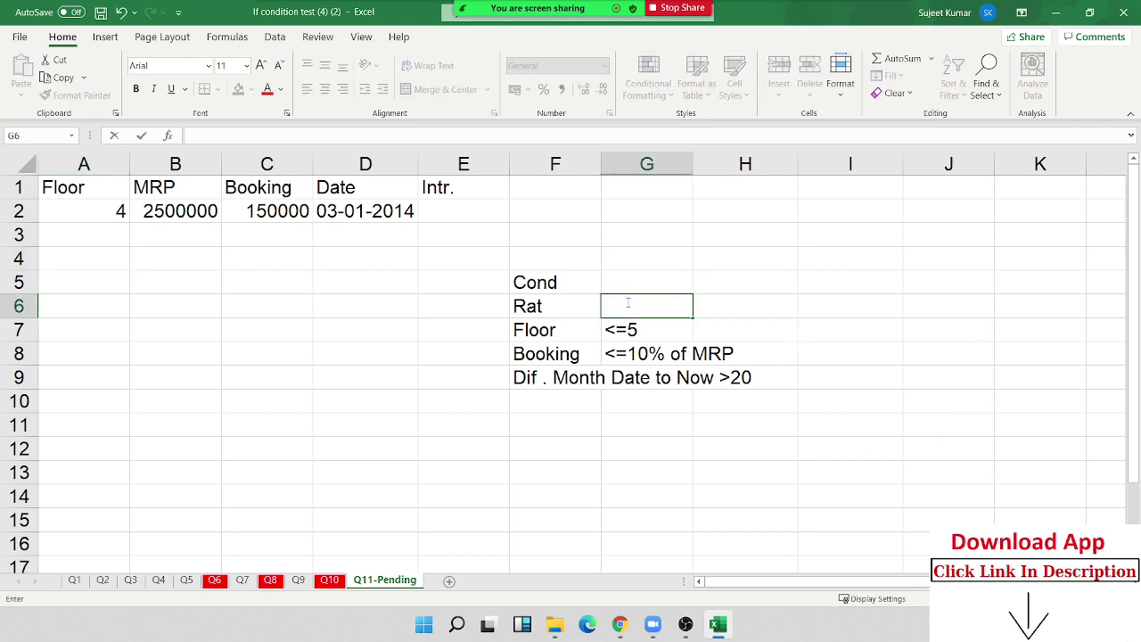
key("Escape")
left_click(621, 330)
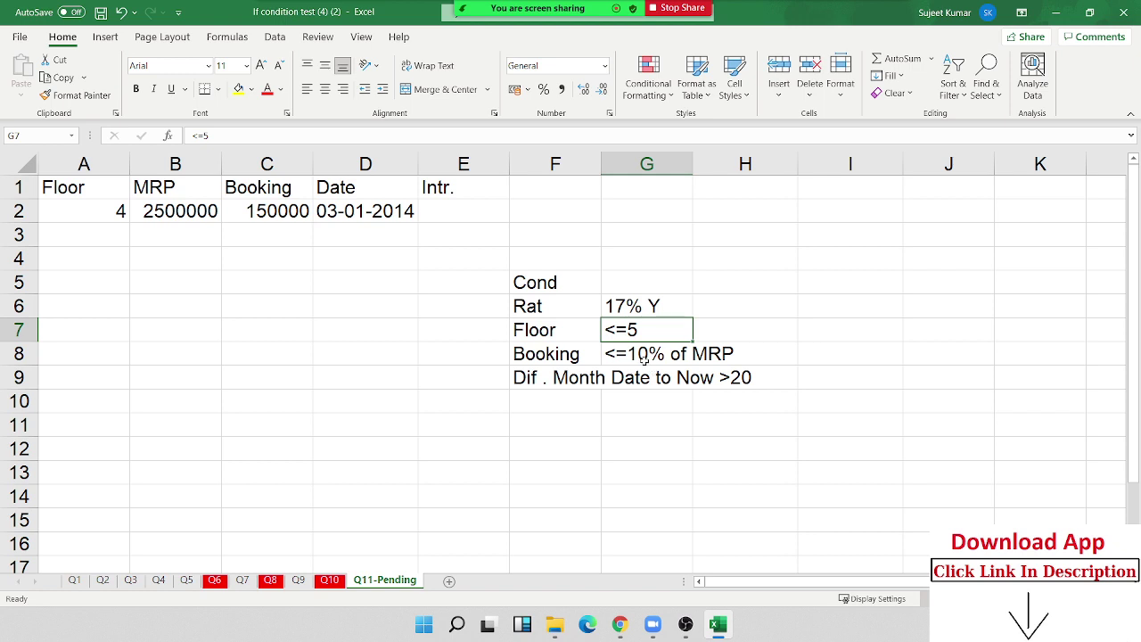
left_click(644, 360)
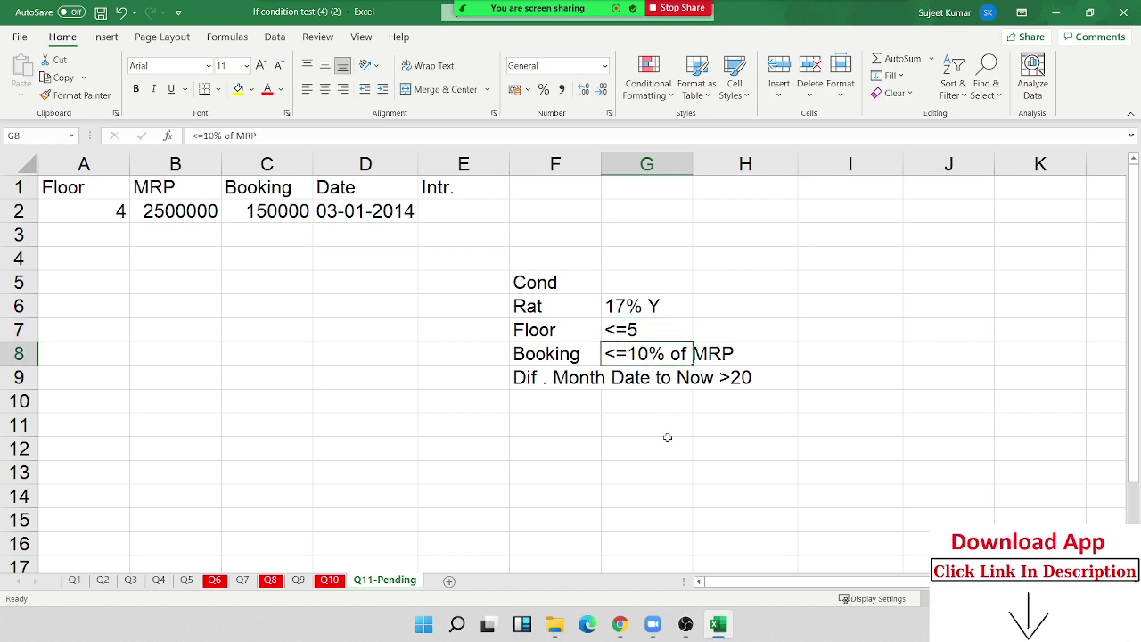
left_click(570, 381)
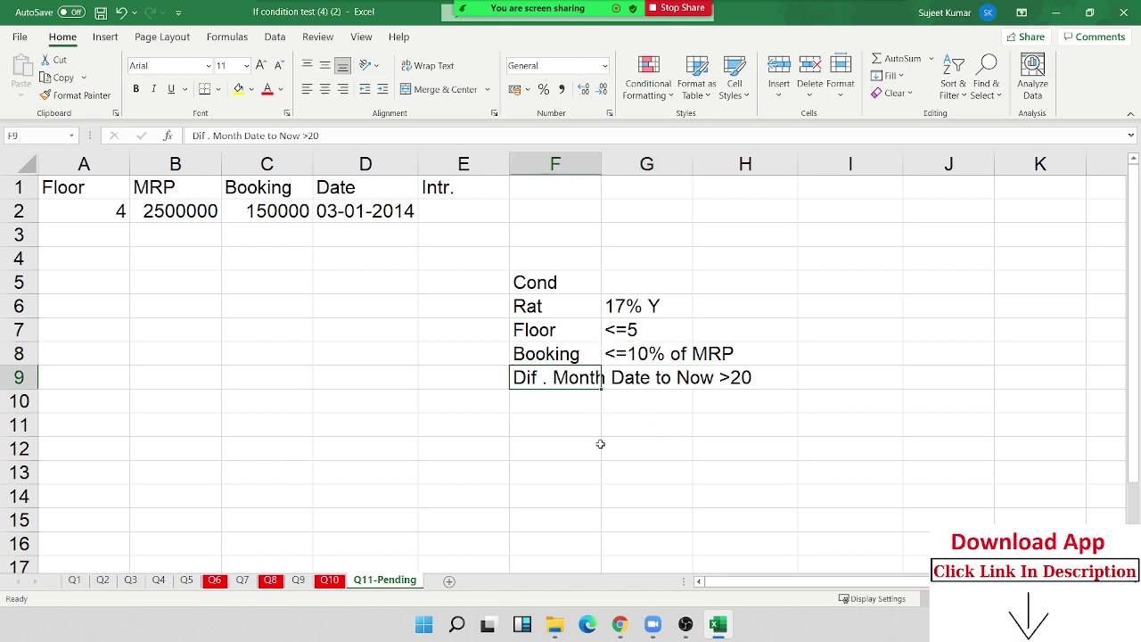
- Enter the label P in B4 and move to C4
left_click(197, 261)
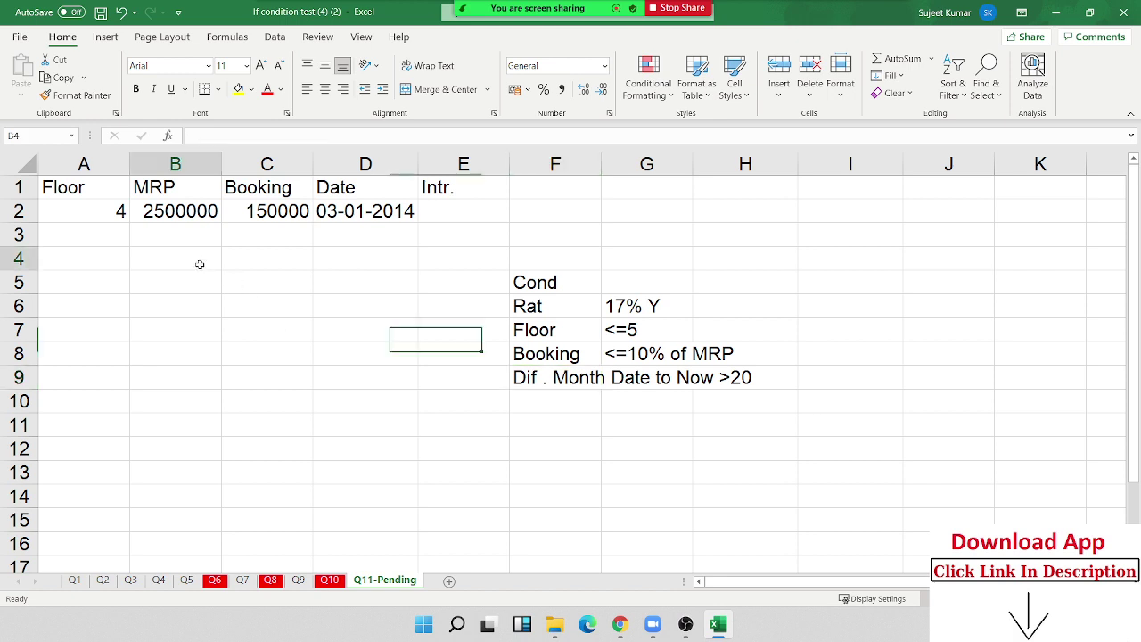
type("P")
key("Return")
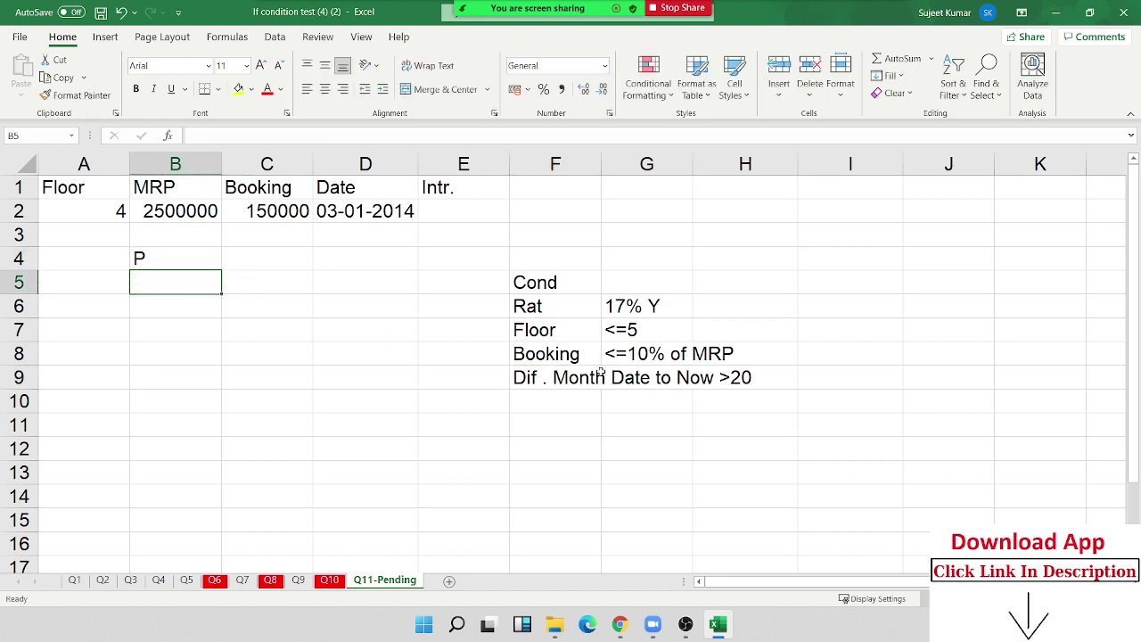
key("Up")
key("Right")
- Try percentage-of-MRP formulas in C4, first B2*25% then B2*10%
type("=")
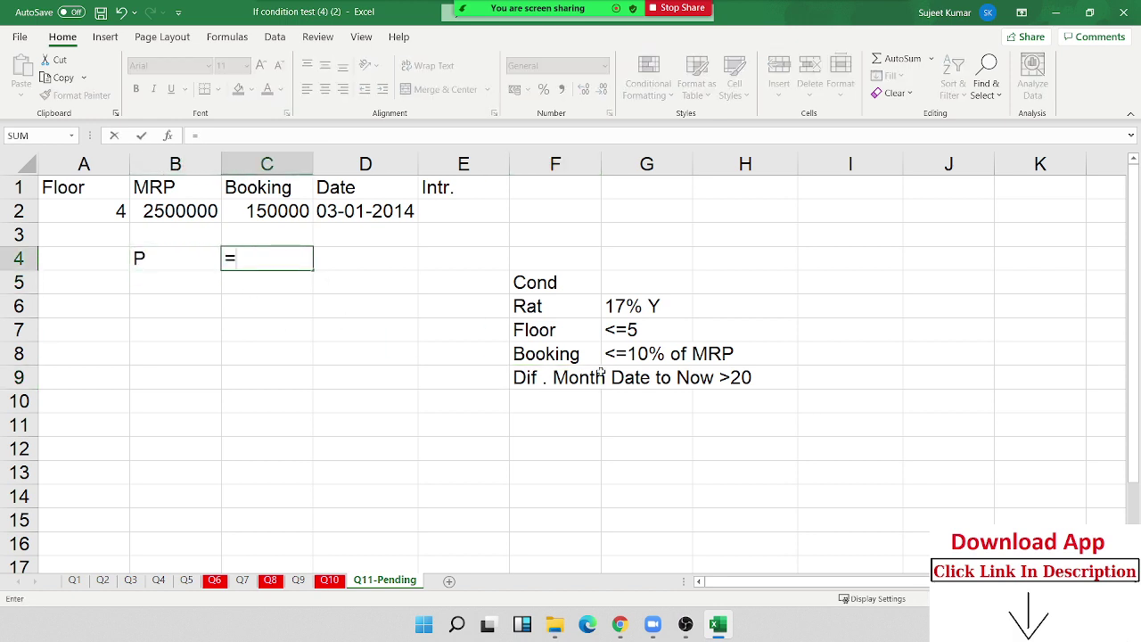
key("Left")
key("Up")
key("Up")
type("*")
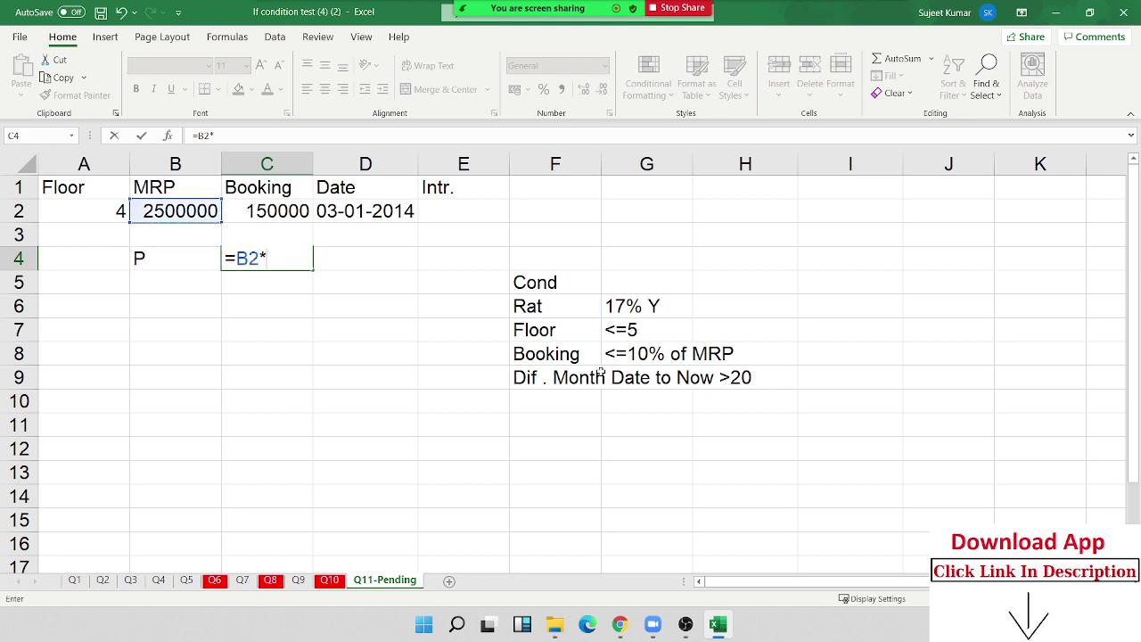
type("25%")
key("Return")
key("Up")
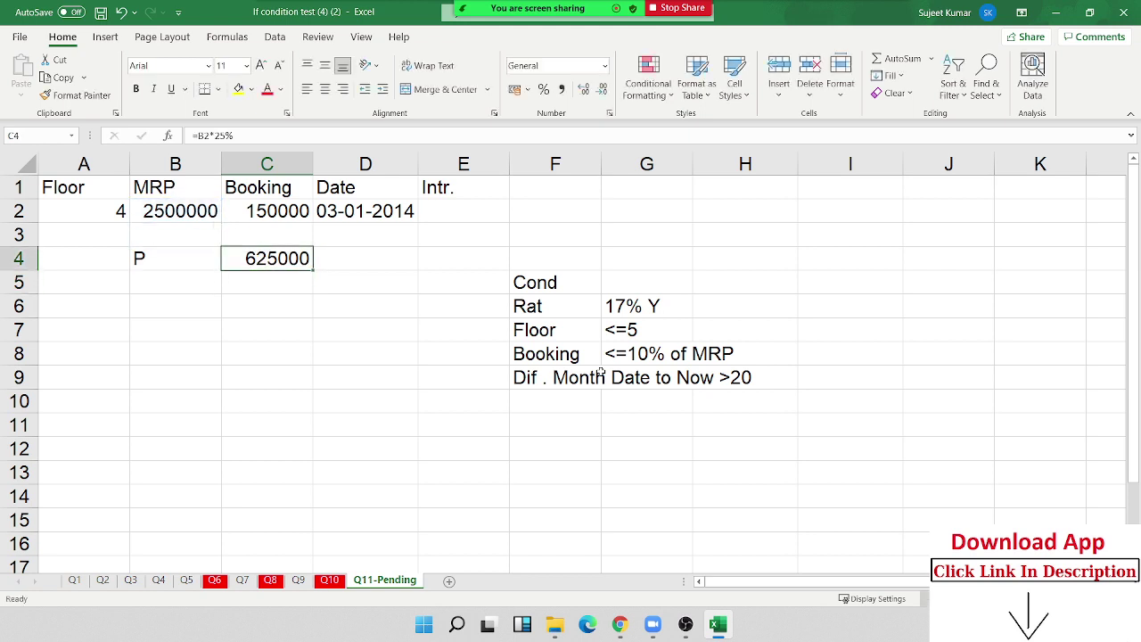
type("=")
key("Up")
key("Up")
key("Left")
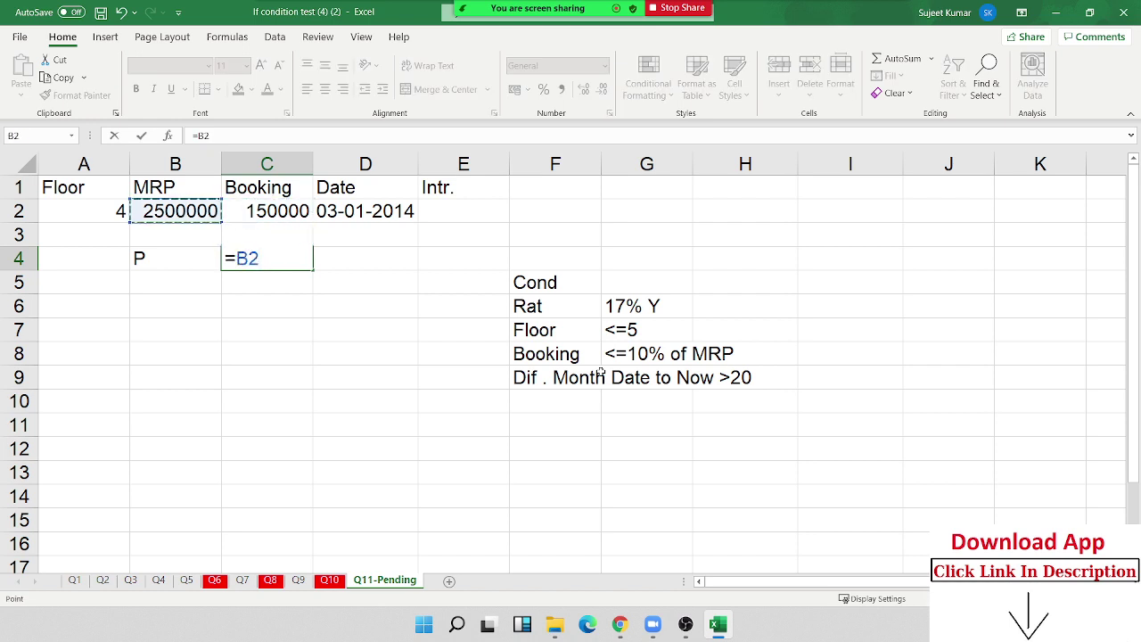
type("*10%")
key("Return")
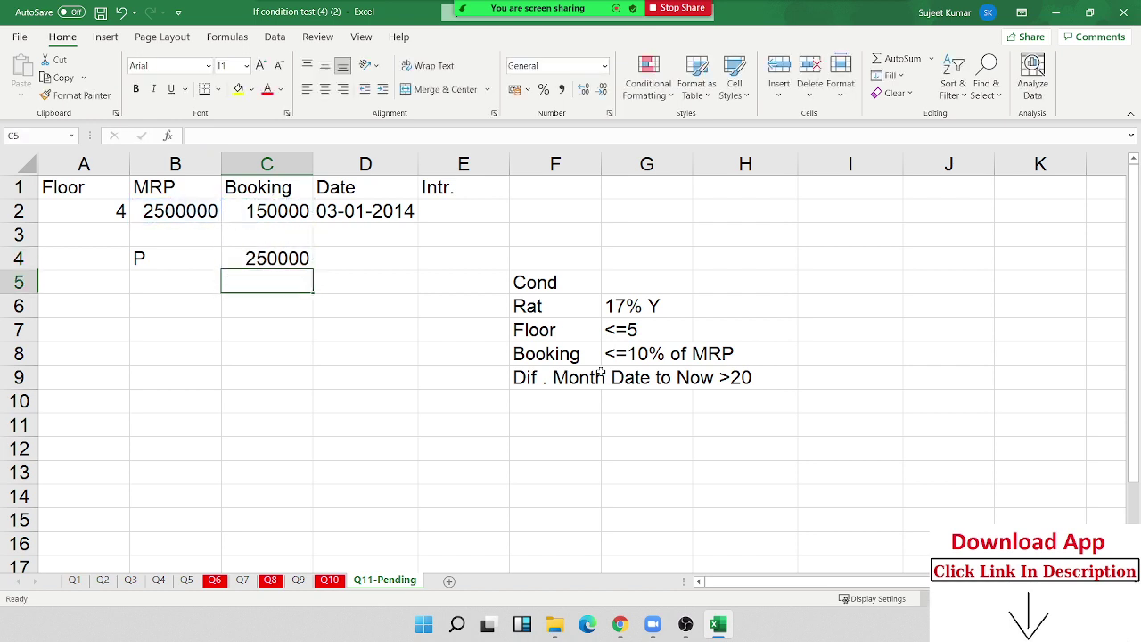
- Revise C4 to =(B2*10%)-C2, giving a principal of 100000
key("Up")
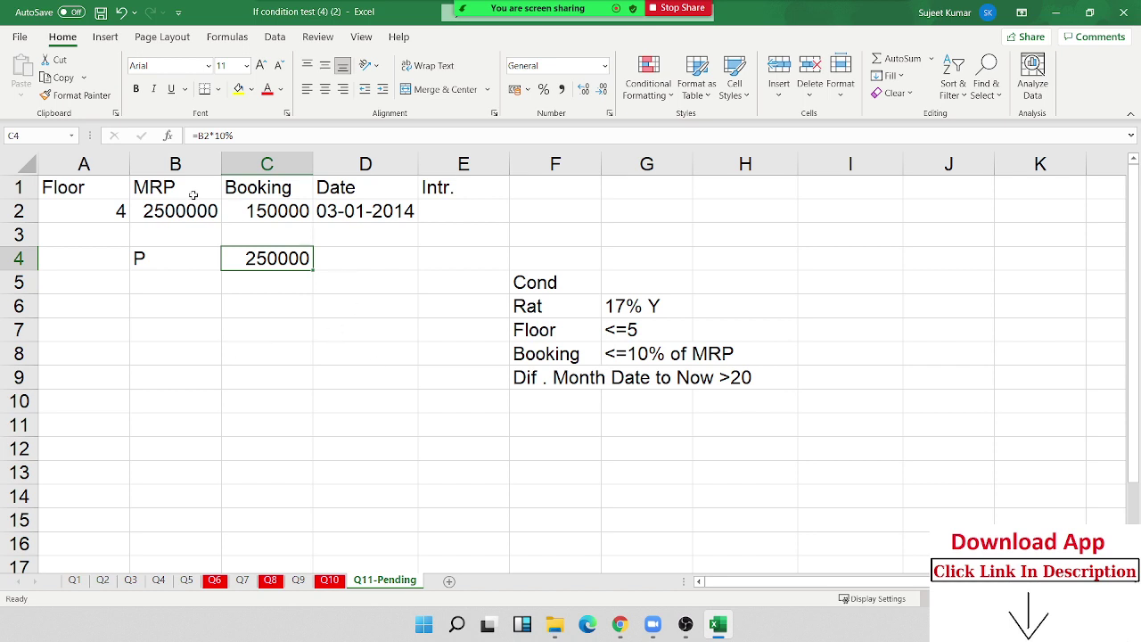
left_click(199, 135)
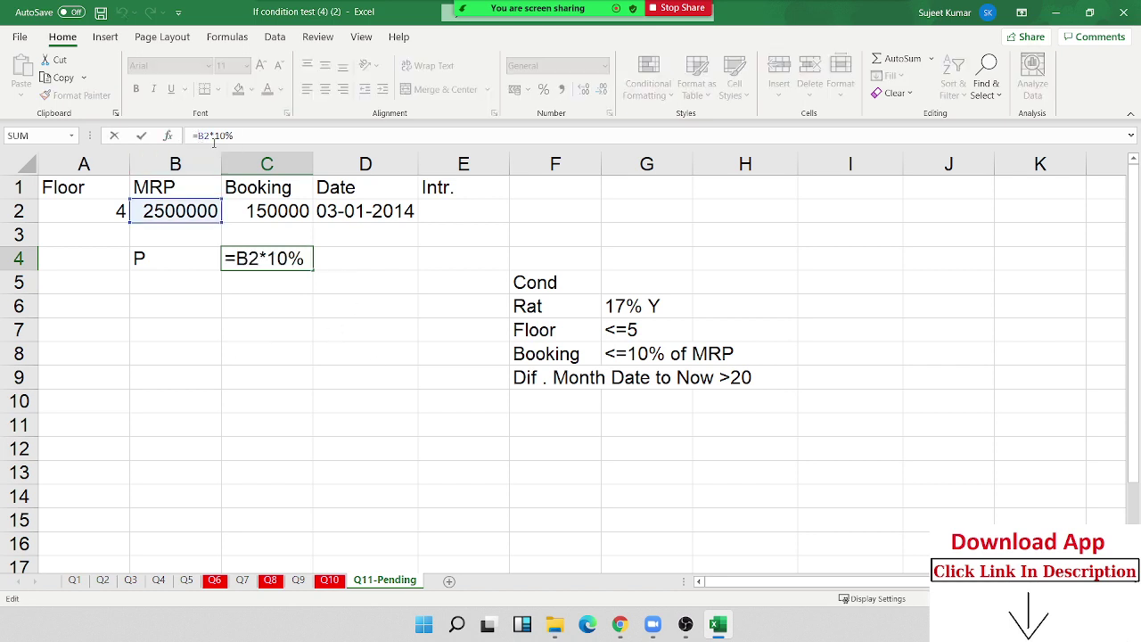
type("(")
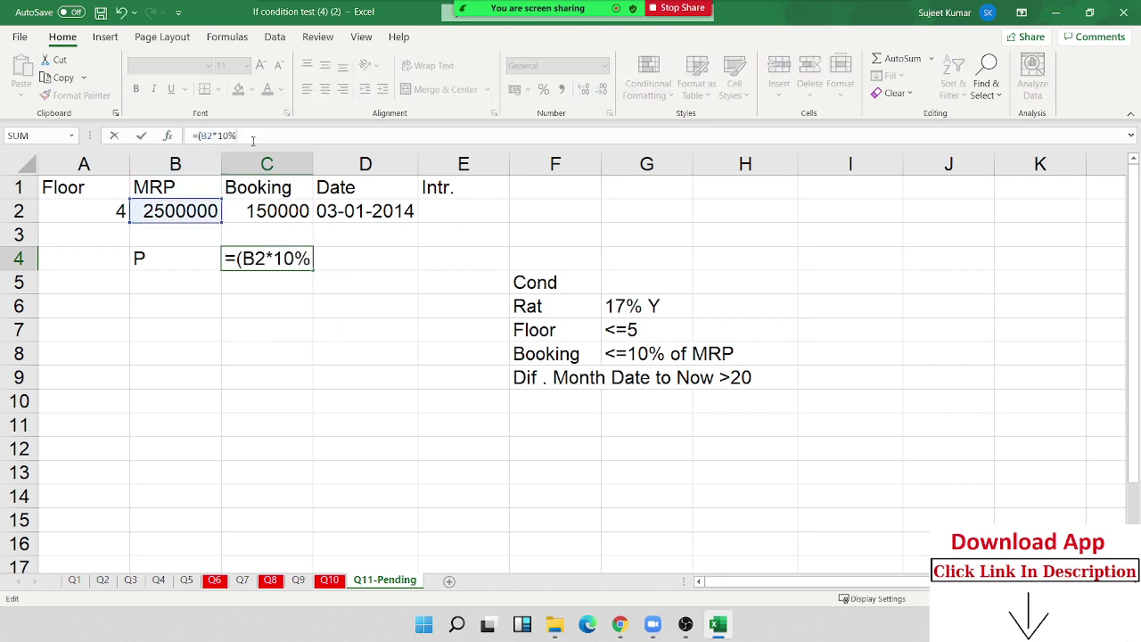
type("-")
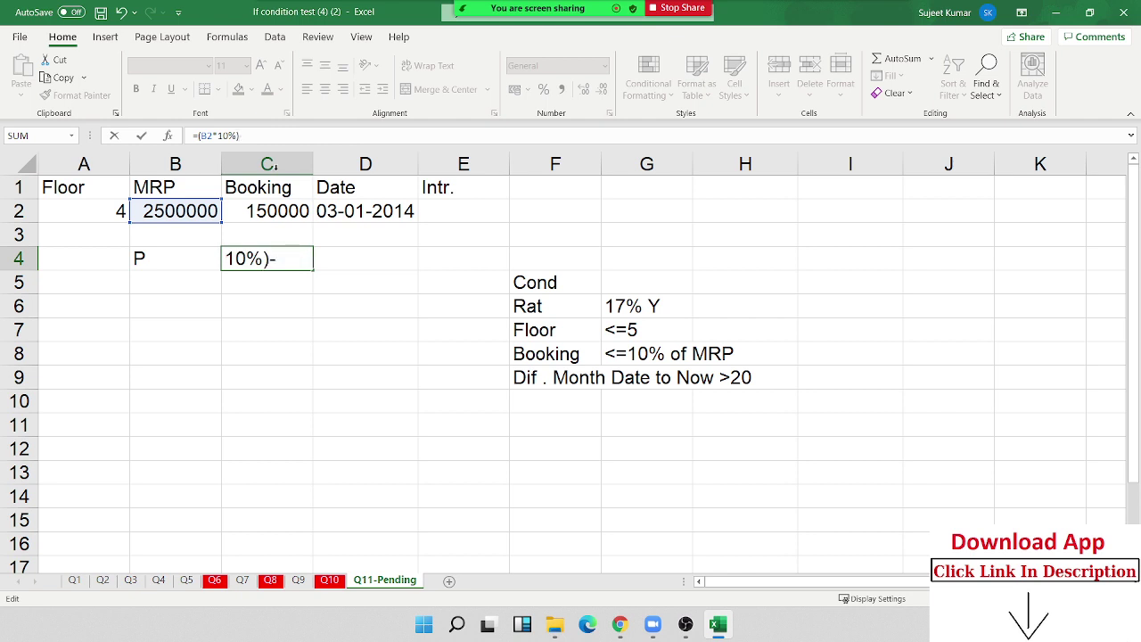
left_click(273, 207)
key("Return")
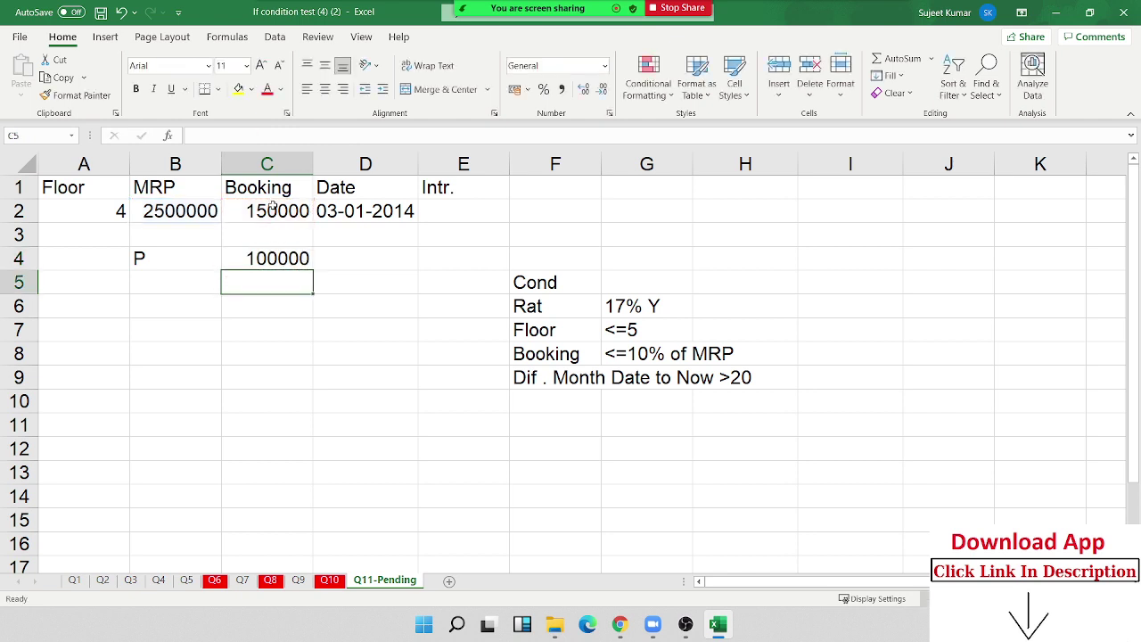
key("Up")
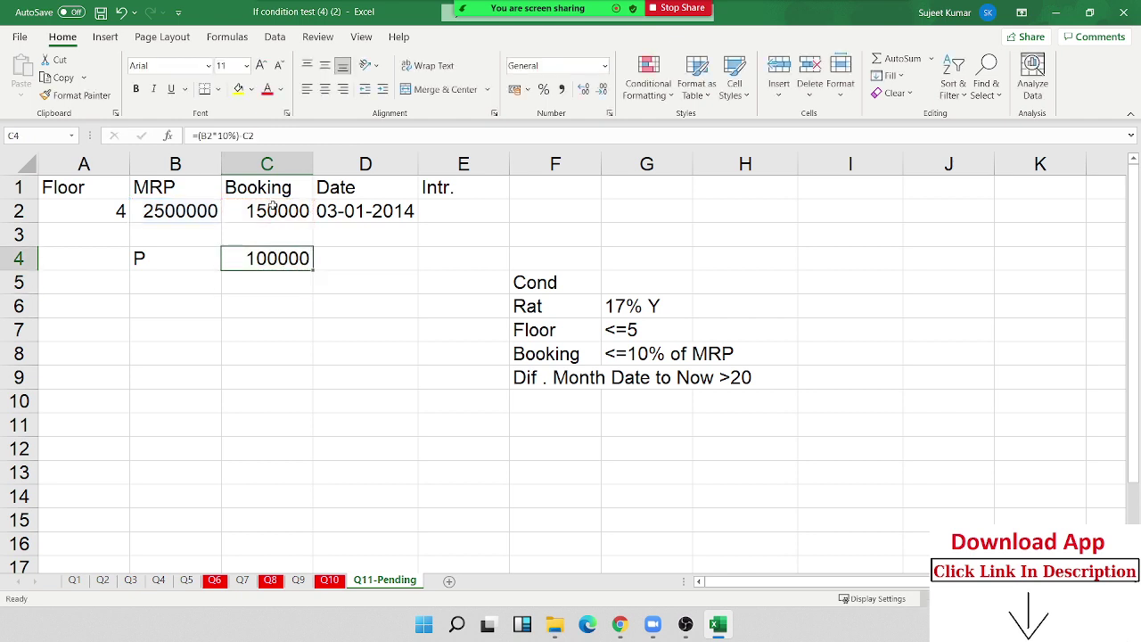
- Add the label R in B5
key("Down")
key("Left")
type("R")
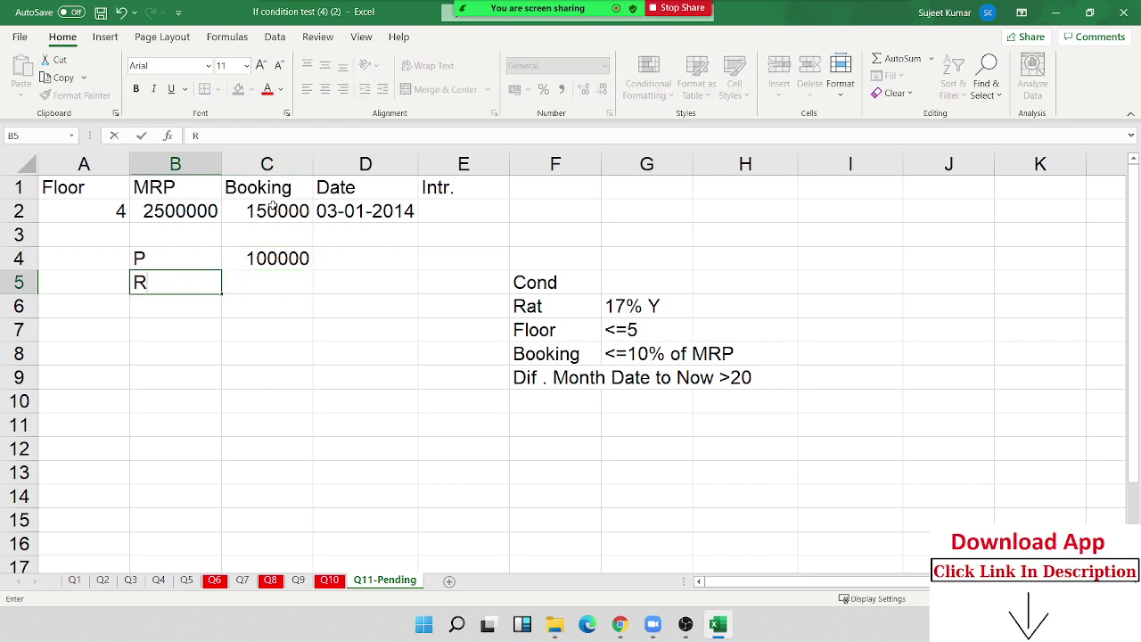
key("Tab")
- Enter =17%/12 in C5 and format it as a percentage showing 1.42%
type("=")
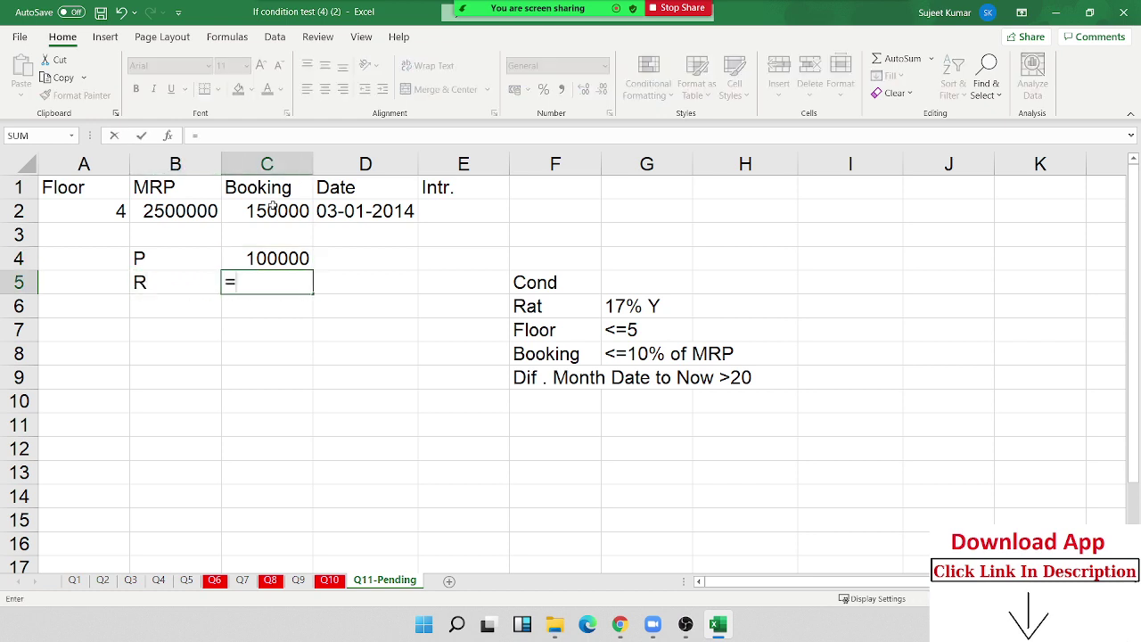
type("17%")
type("/12")
key("Return")
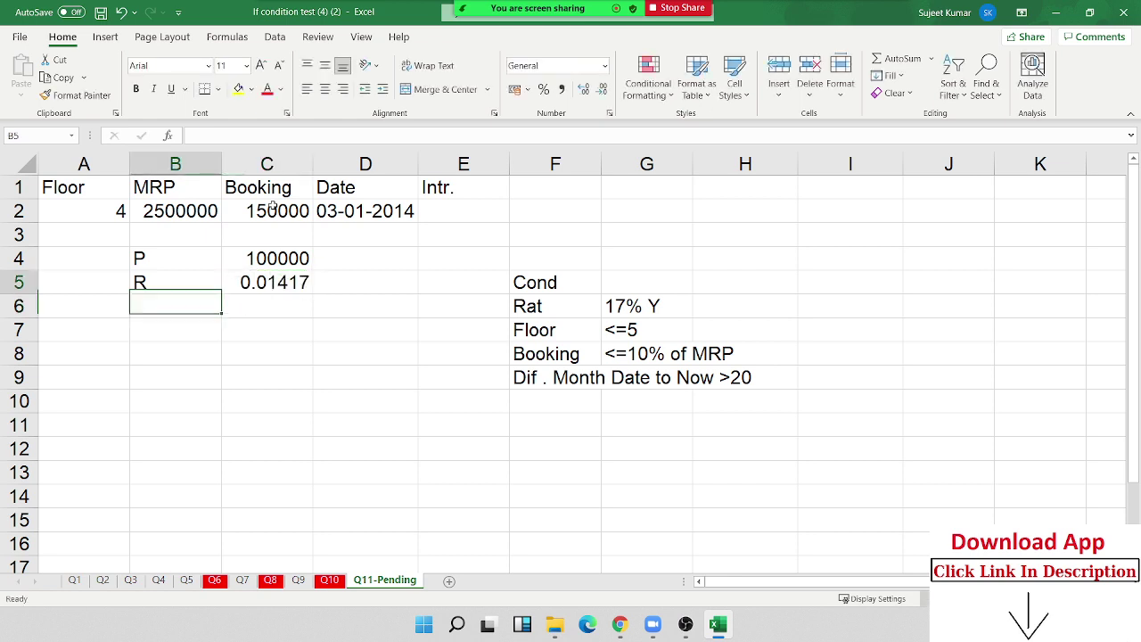
key("Up")
key("Right")
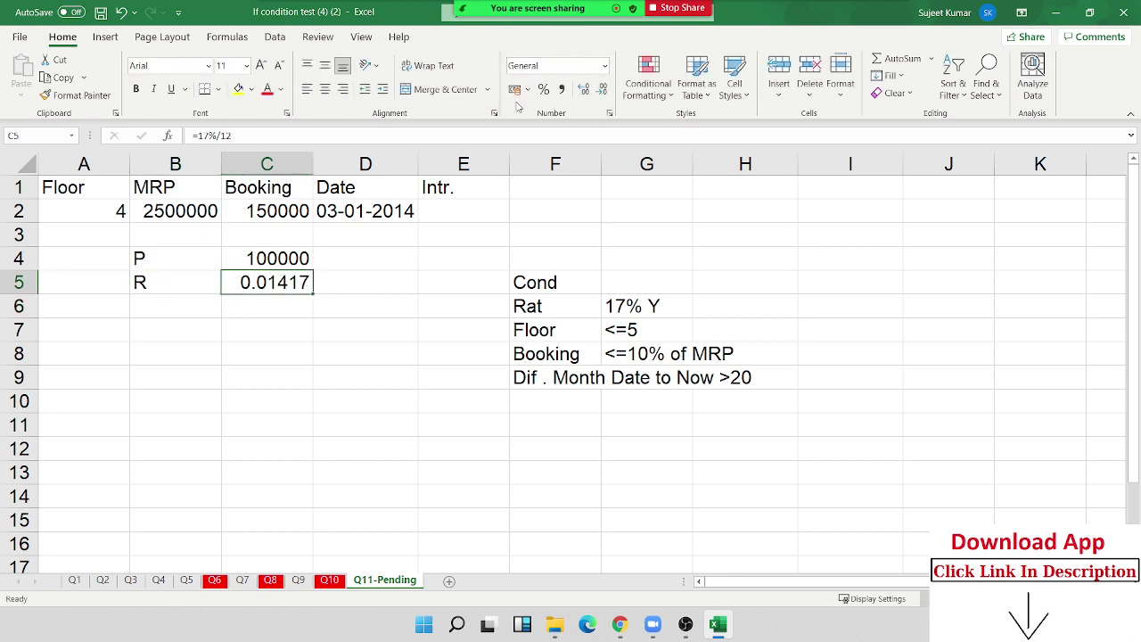
left_click(543, 91)
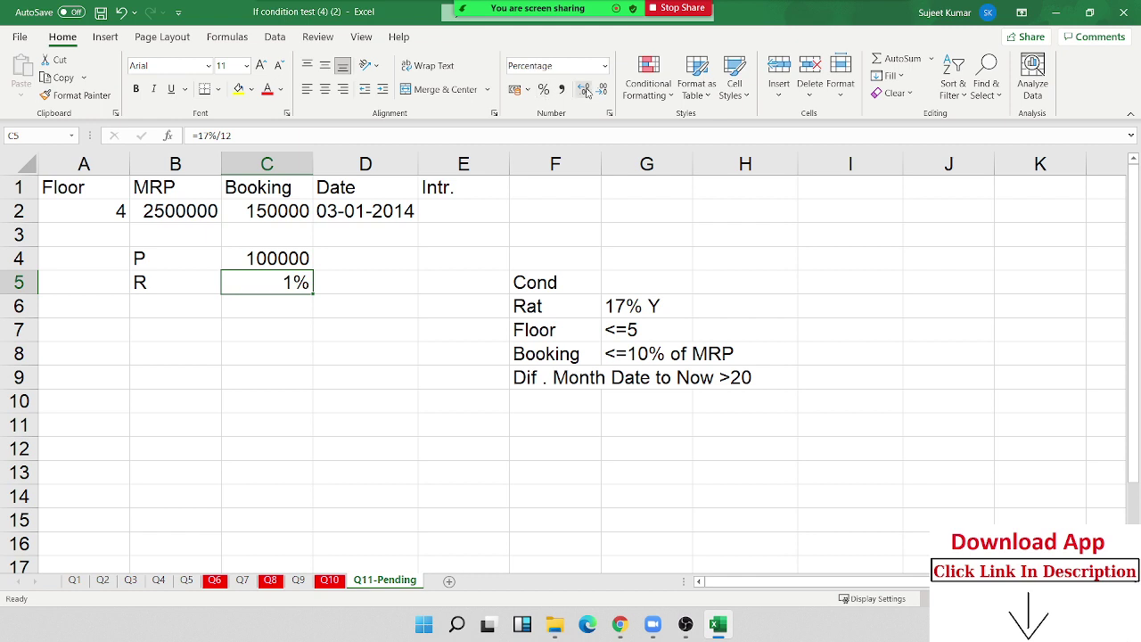
left_click(584, 89)
left_click(584, 89)
- Add the label T in B6
left_click(168, 310)
type("T")
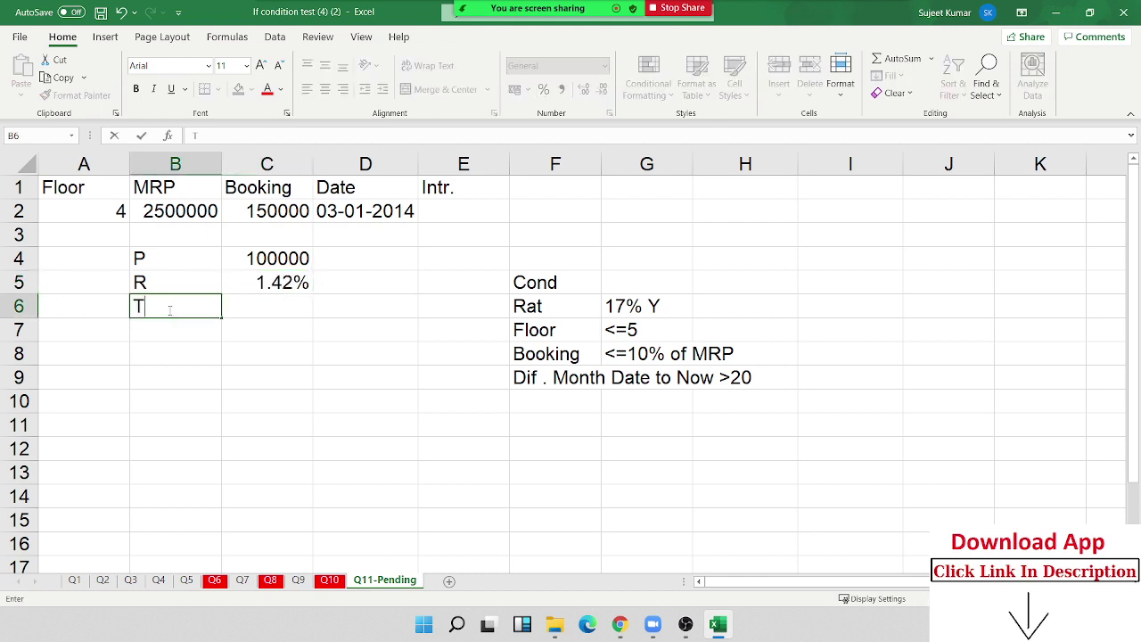
key("Tab")
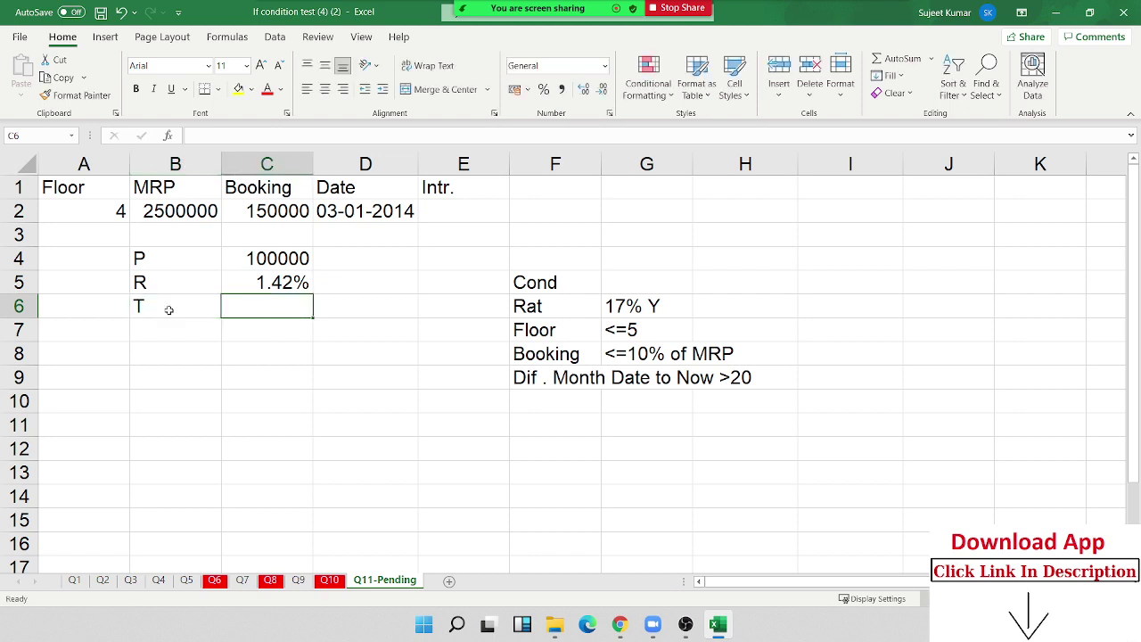
- Enter =TODAY()-D2 in C6 and show it as a plain number
type("=")
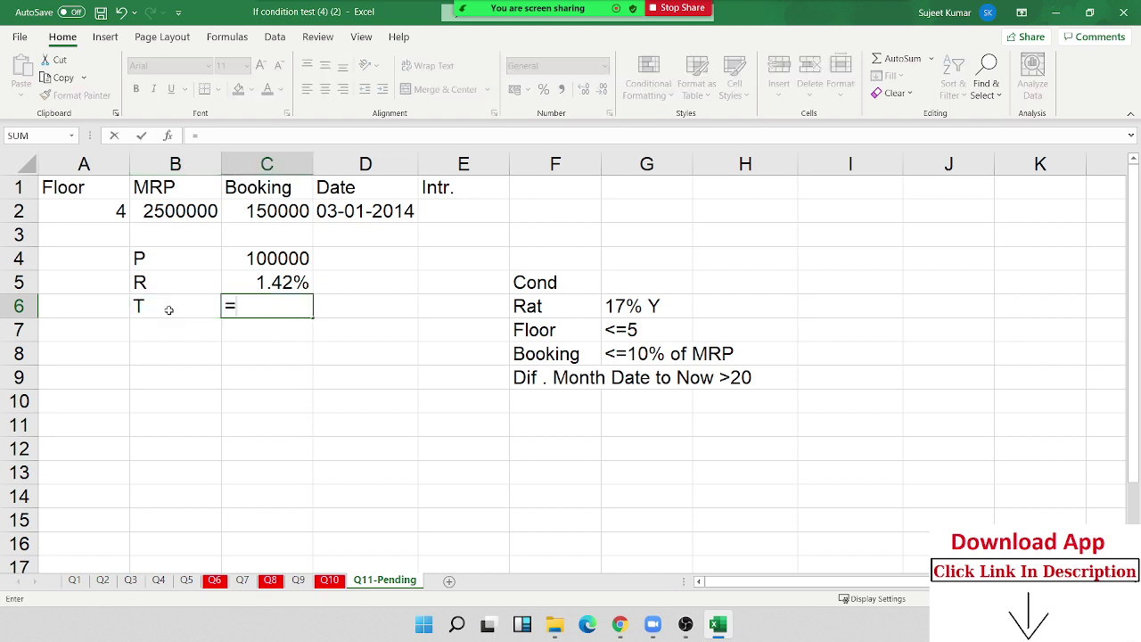
type("to")
key("Tab")
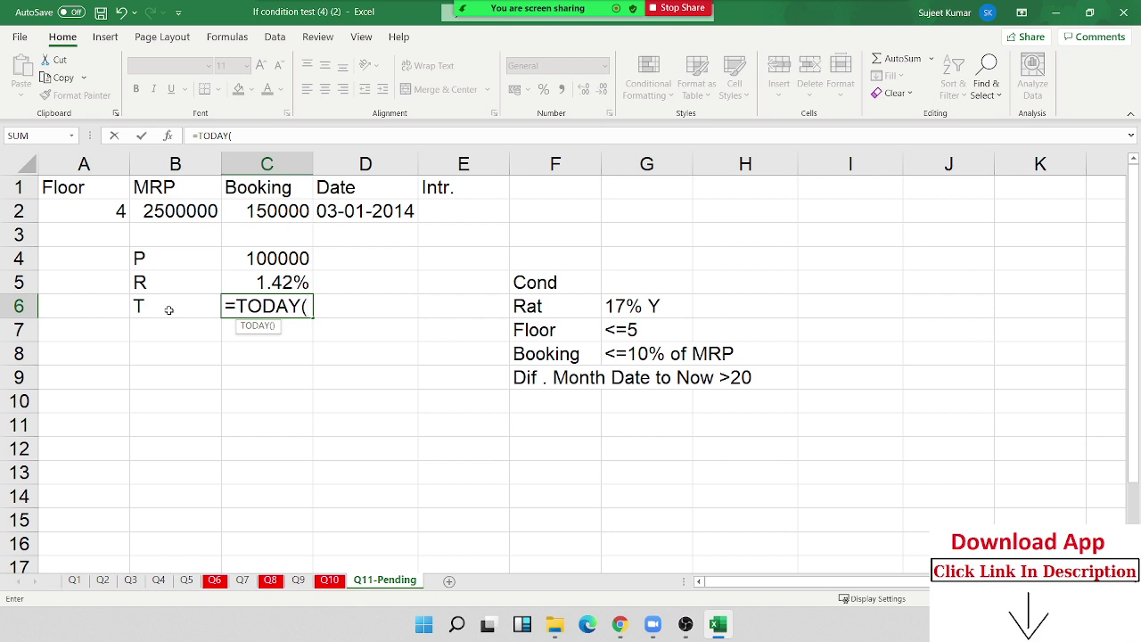
type(")")
type("-")
left_click(347, 210)
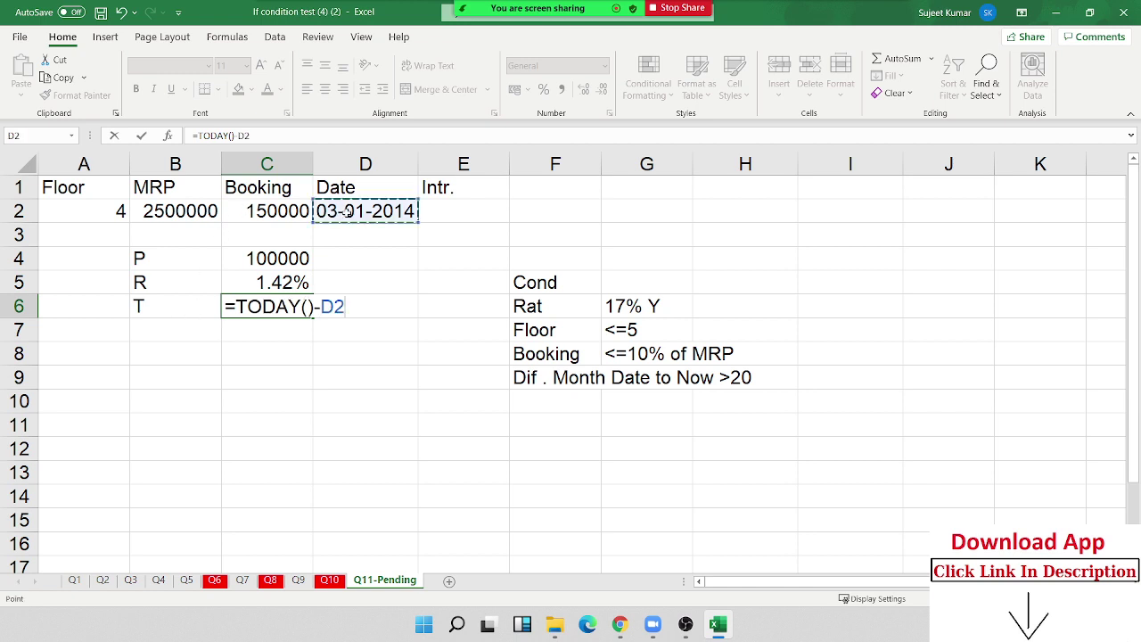
key("Return")
key("Up")
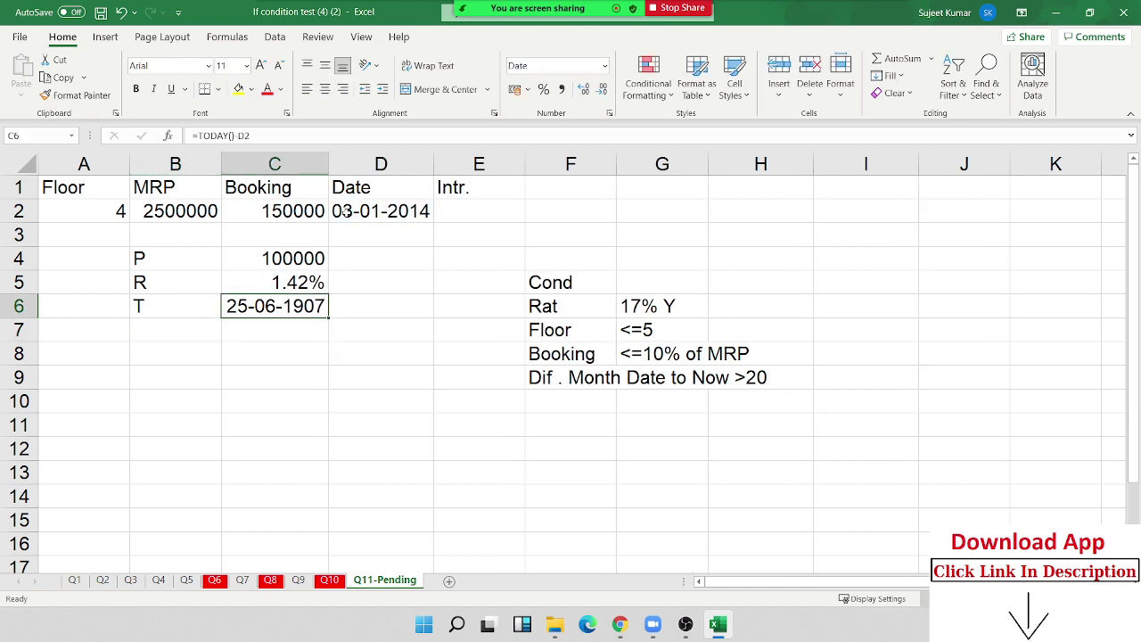
key("ctrl+shift+asciitilde")
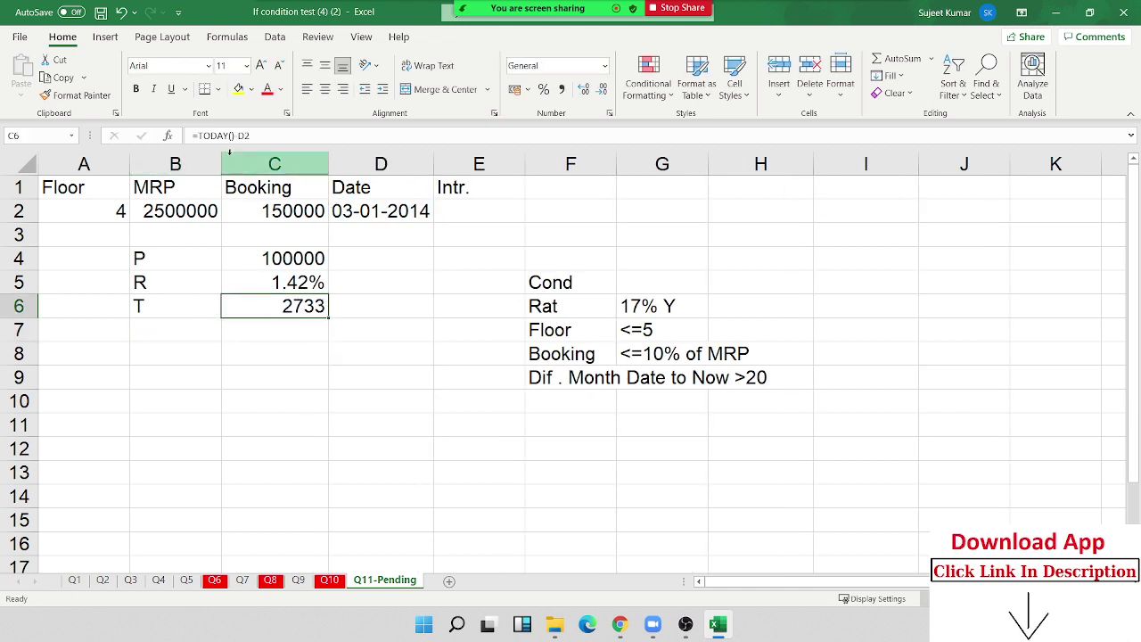
- Edit C6 to =(TODAY()-D2)/30, showing 91.1 in General format
left_click(198, 135)
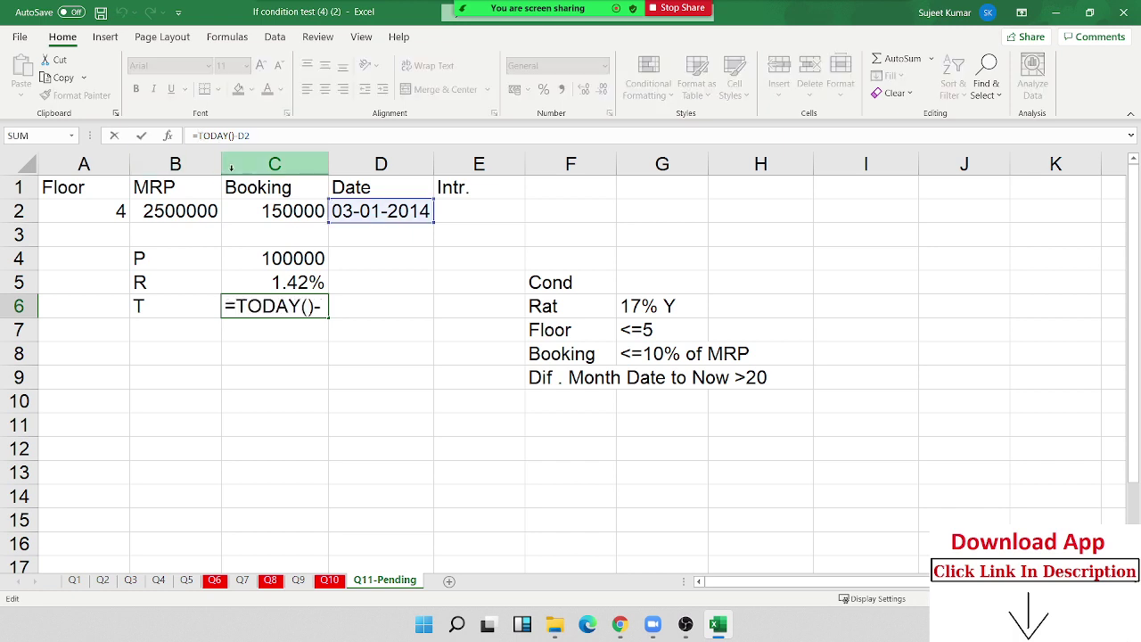
type("(")
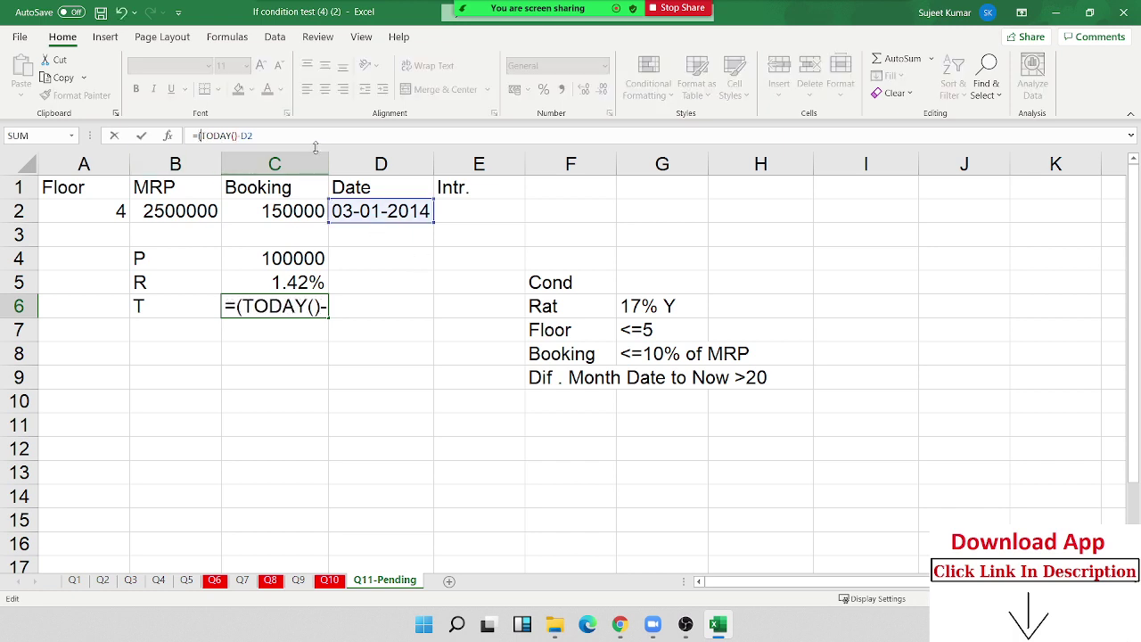
left_click(311, 162)
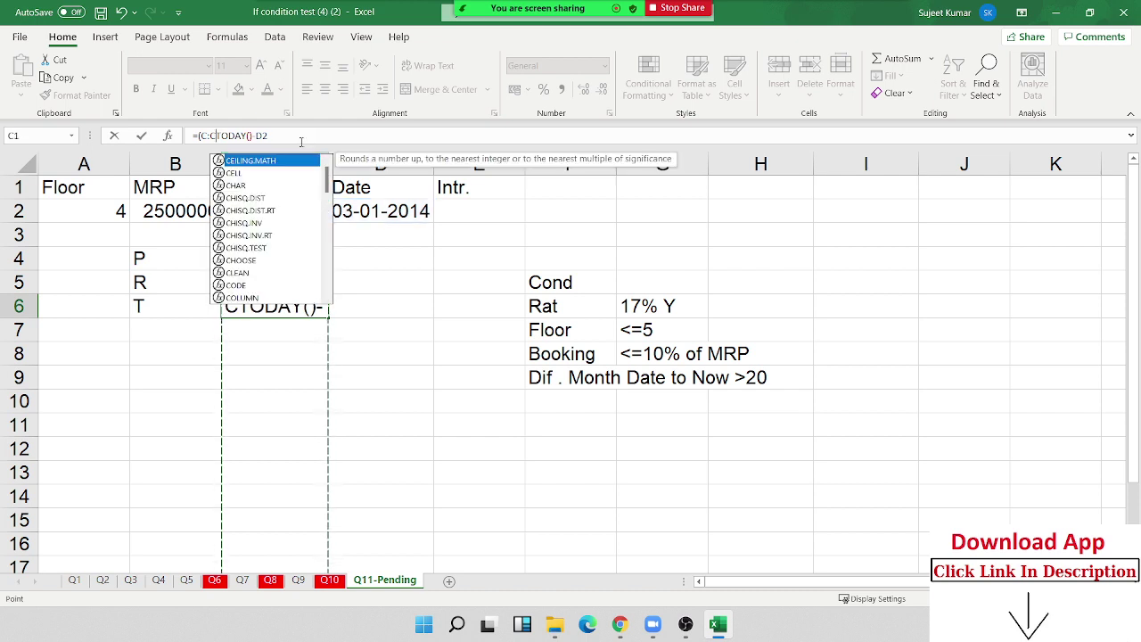
key("BackSpace")
key("BackSpace")
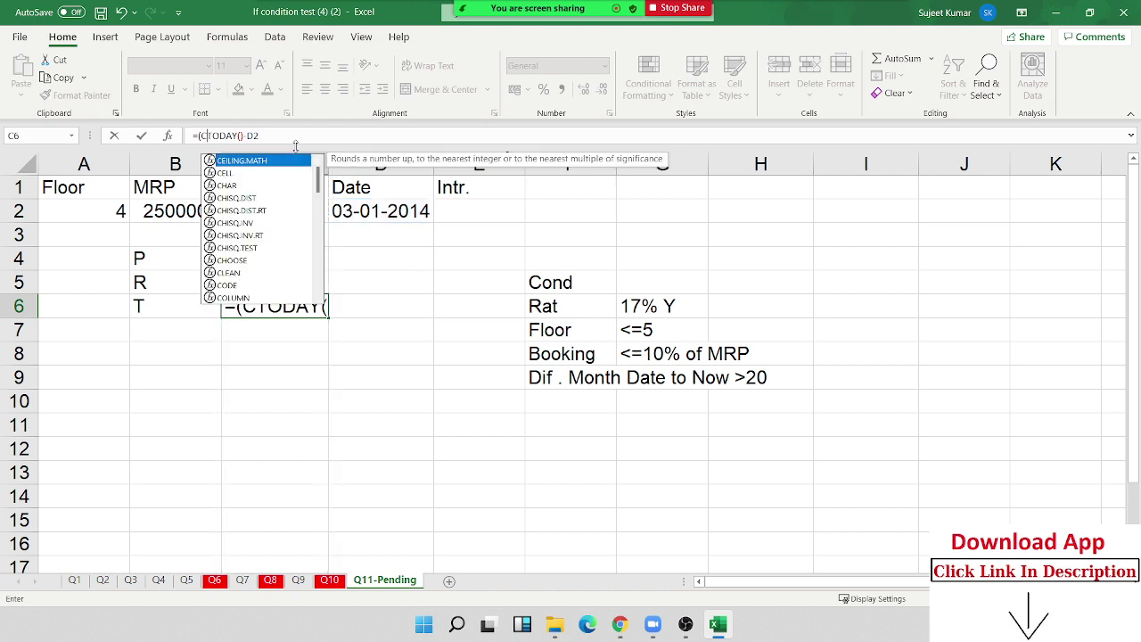
key("BackSpace")
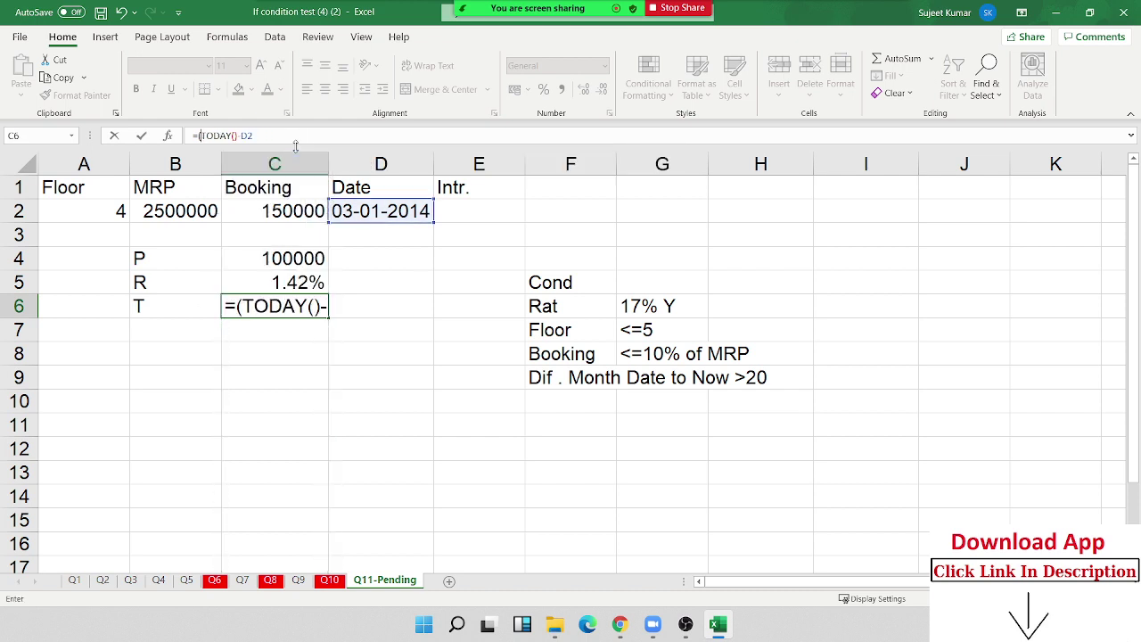
left_click(304, 137)
type(")")
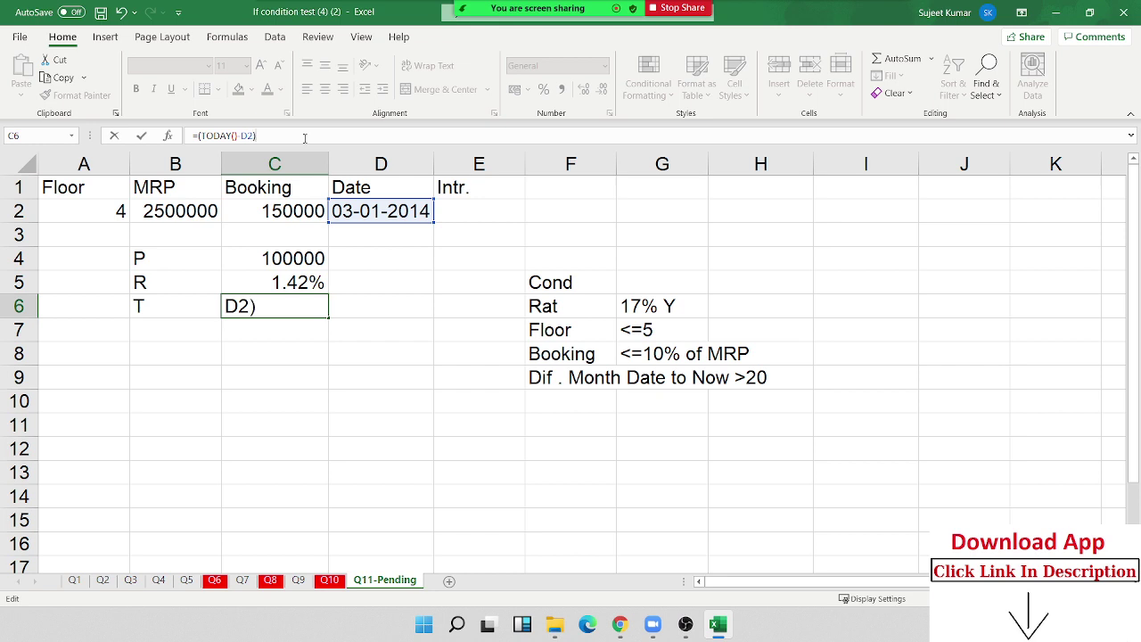
type("/30")
key("Return")
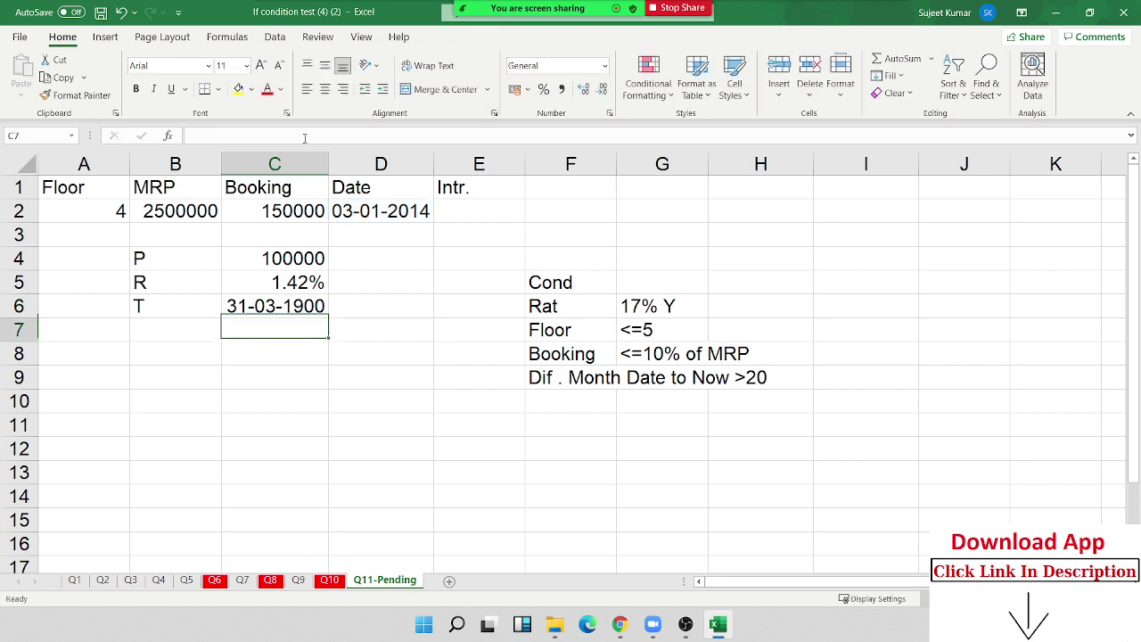
key("Up")
left_click(304, 137)
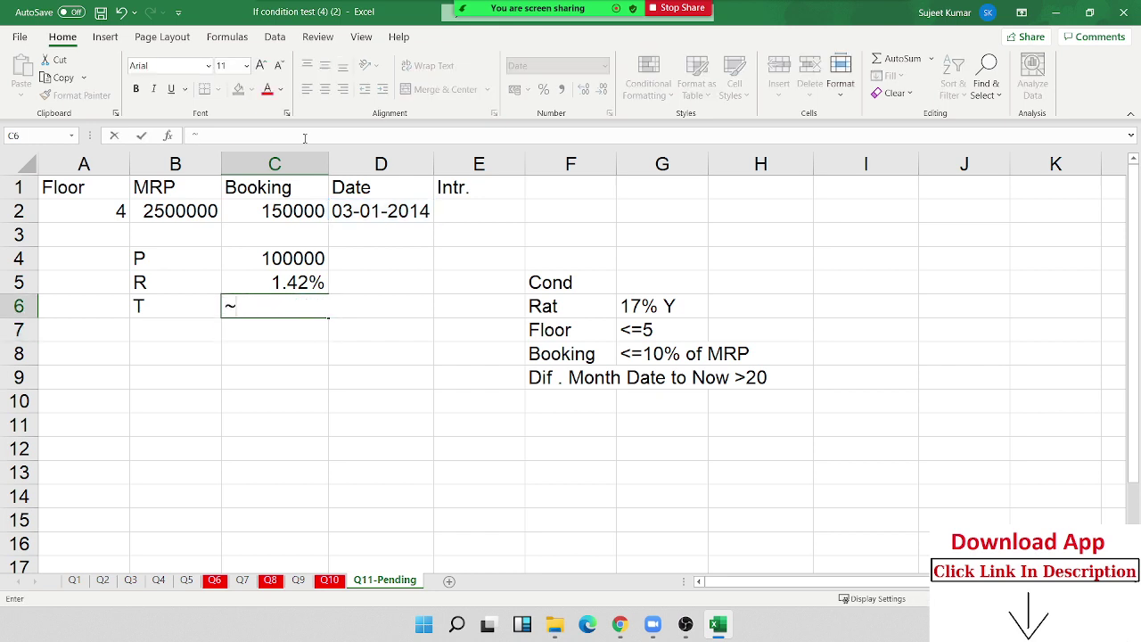
key("Escape")
key("ctrl+shift+asciitilde")
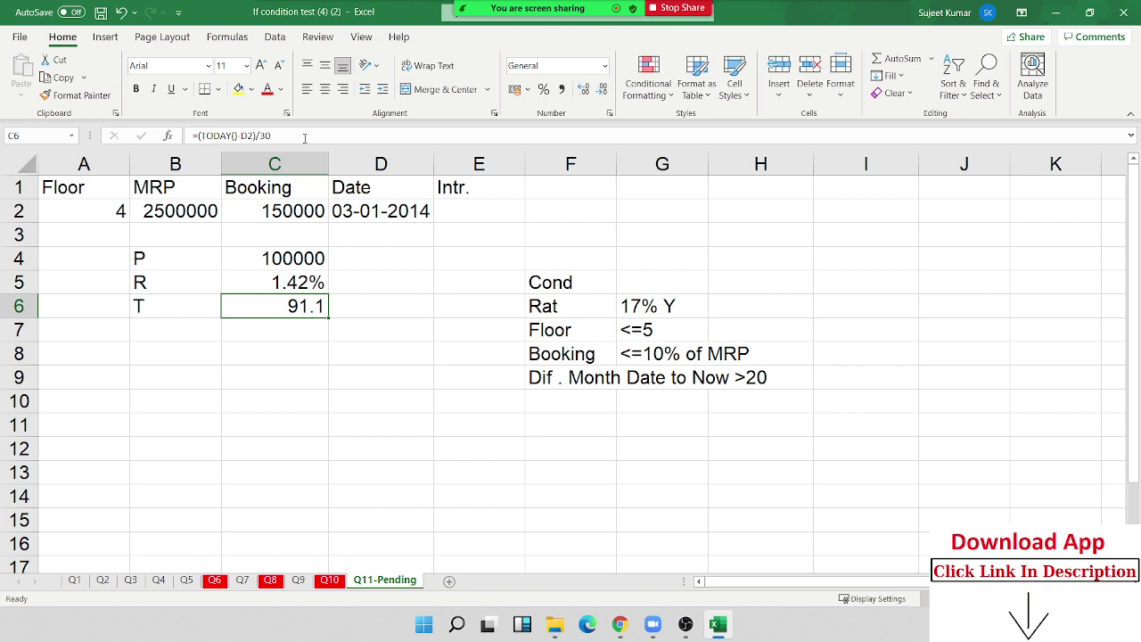
key("Right")
- Enter =7*12 in D3 as an 84-month check
key("Up")
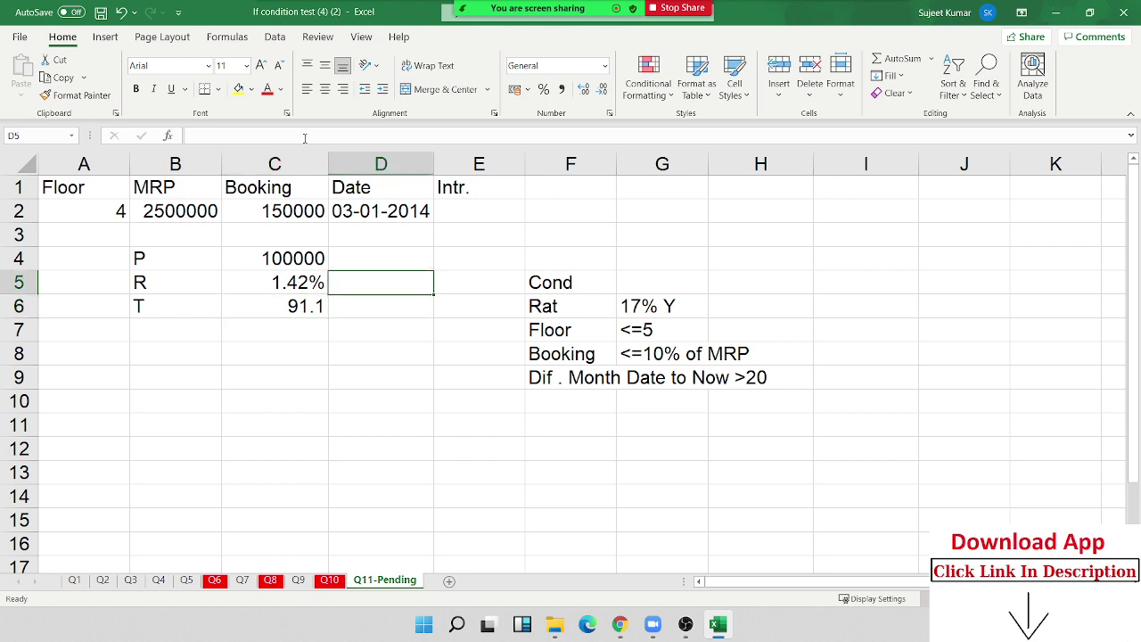
key("Up")
key("Up")
type("=")
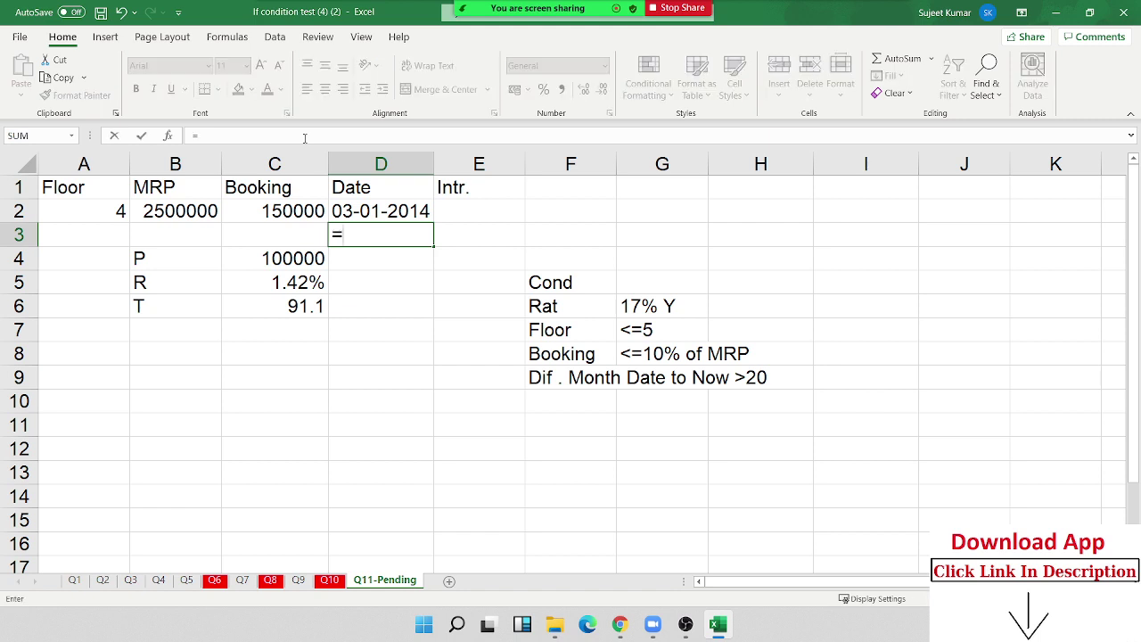
type("7*")
type("12")
key("Return")
key("Up")
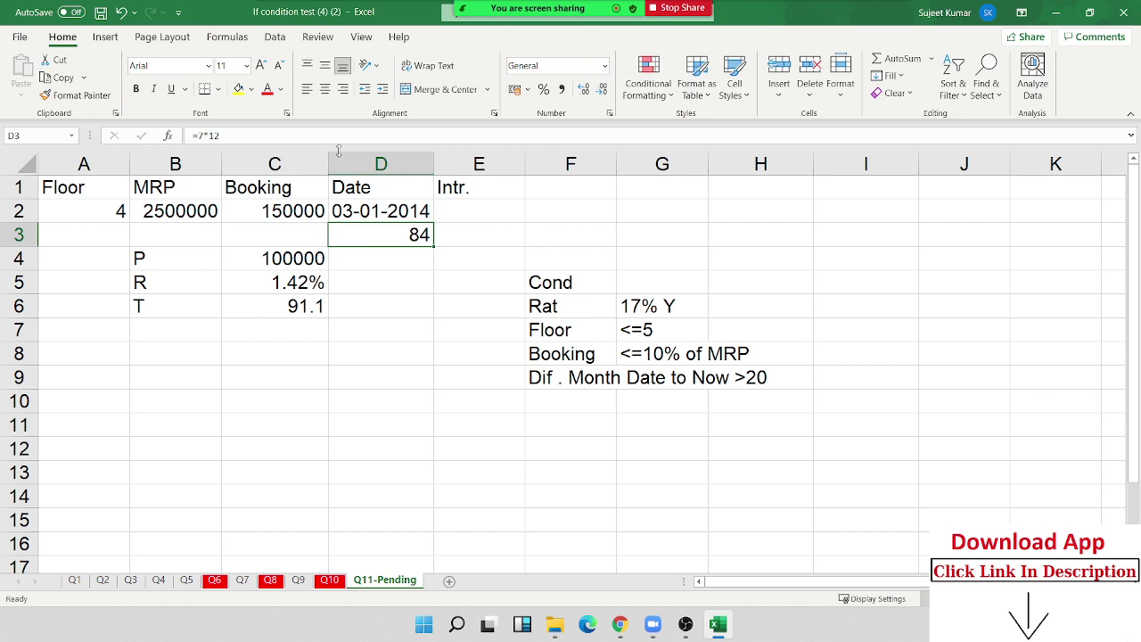
- Format the D2 booking date as 03-Jan-14
key("Up")
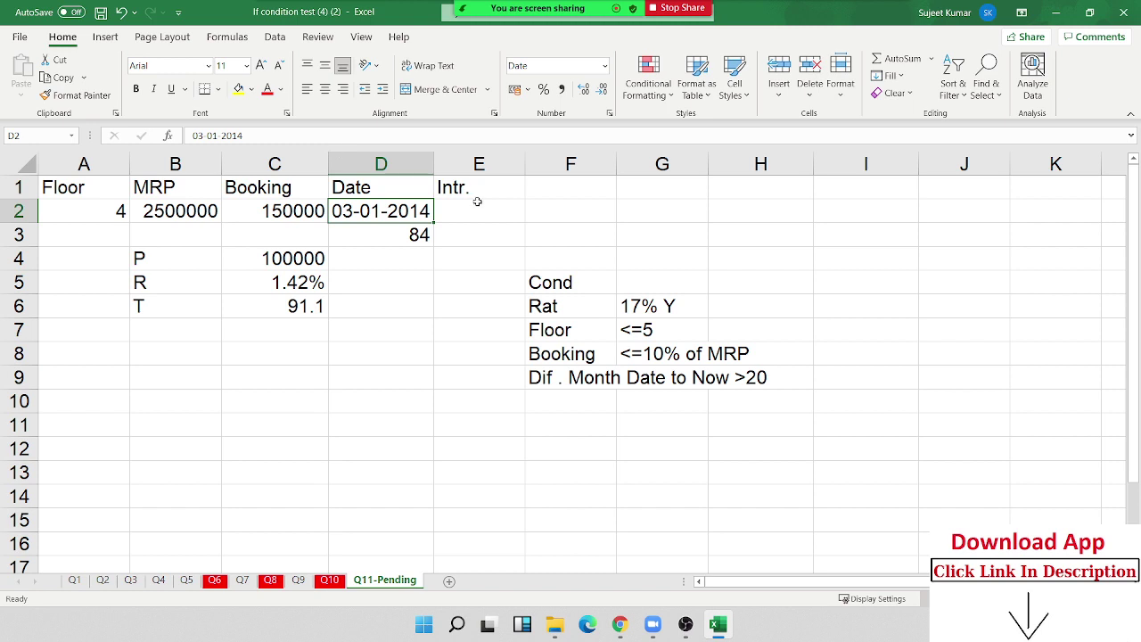
key("ctrl+shift+3")
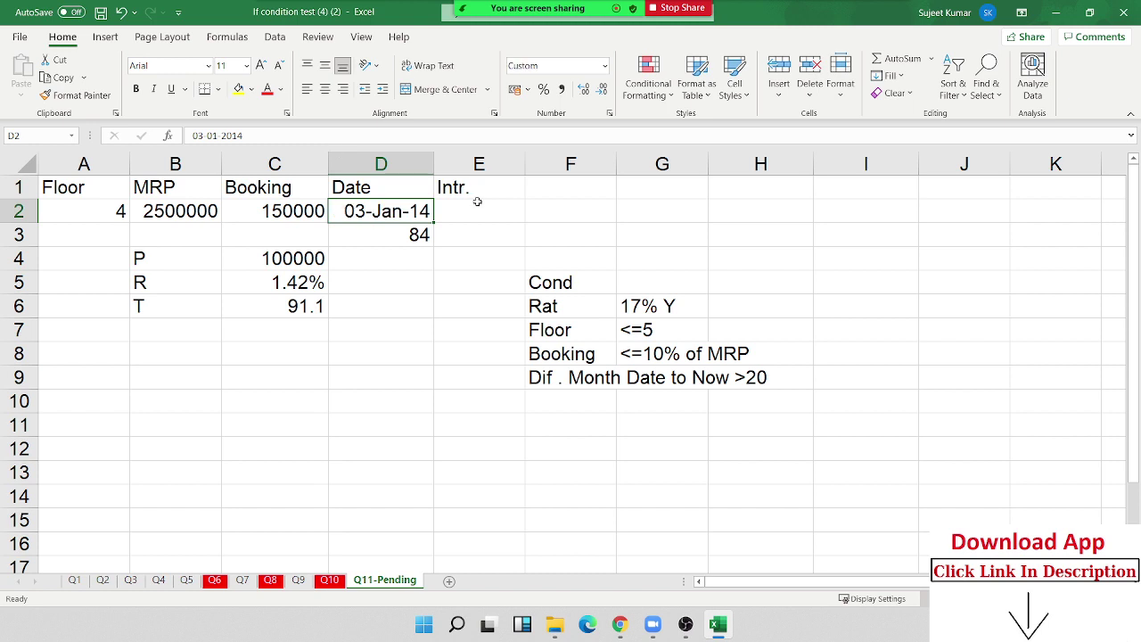
left_click(311, 308)
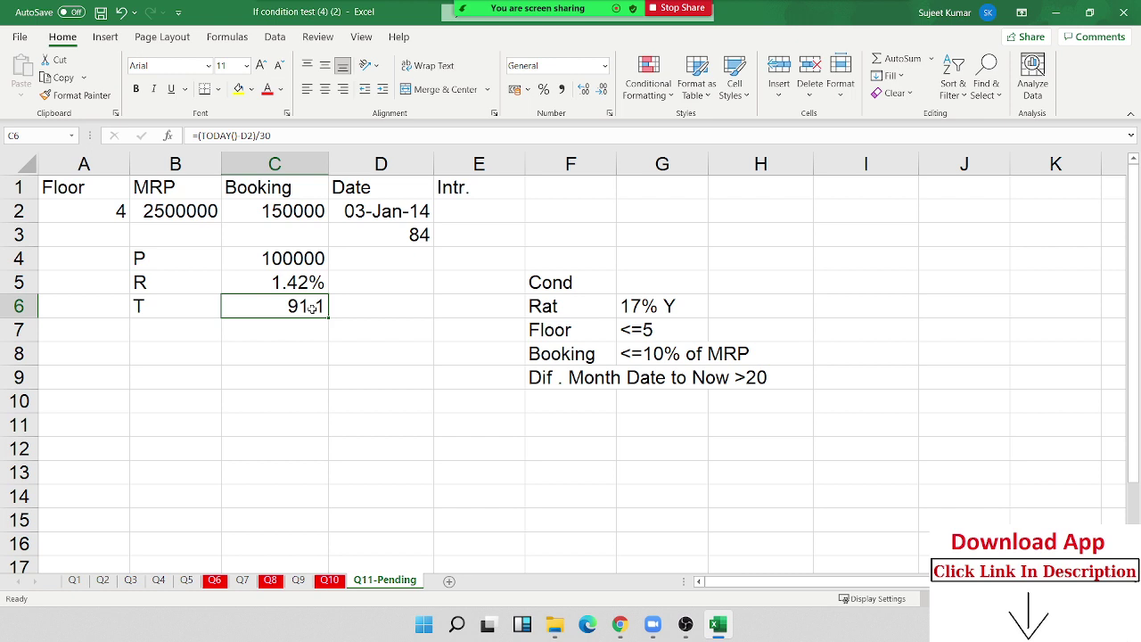
- Clear the 84 check from D3 and begin rewriting the C6 formula
left_click(430, 237)
key("Delete")
key("Down")
key("Down")
key("Down")
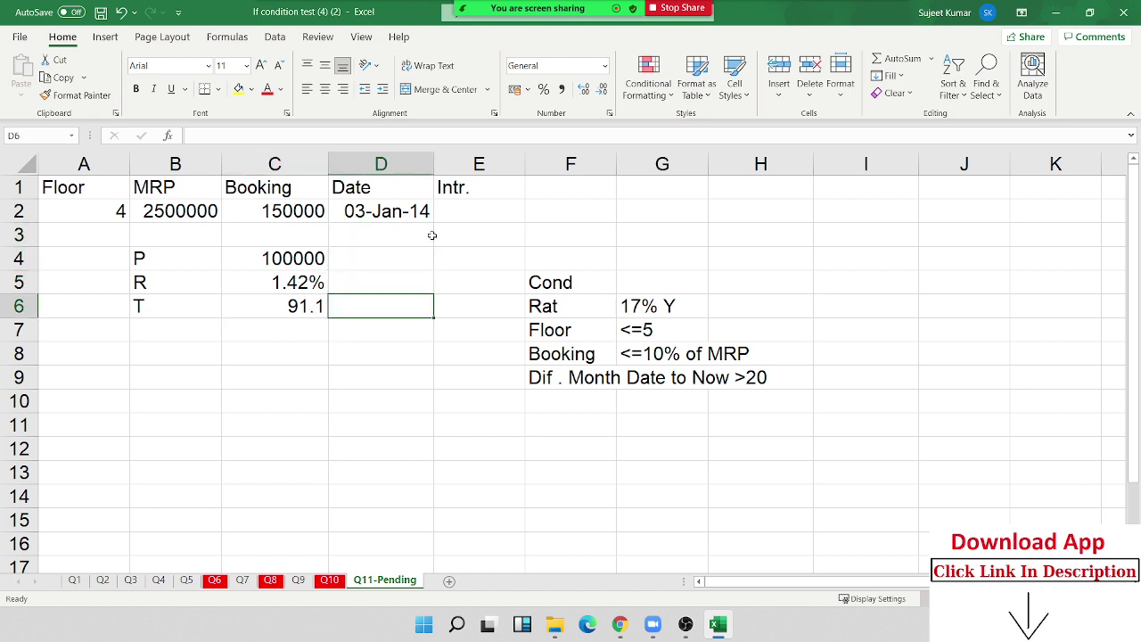
key("Left")
type("=")
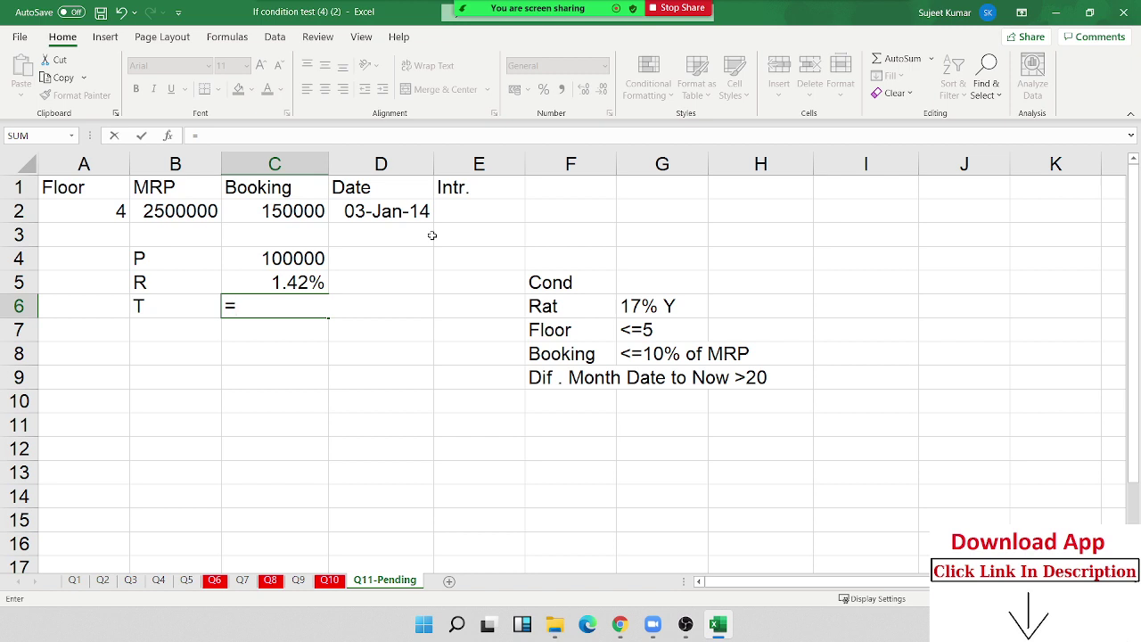
type("da")
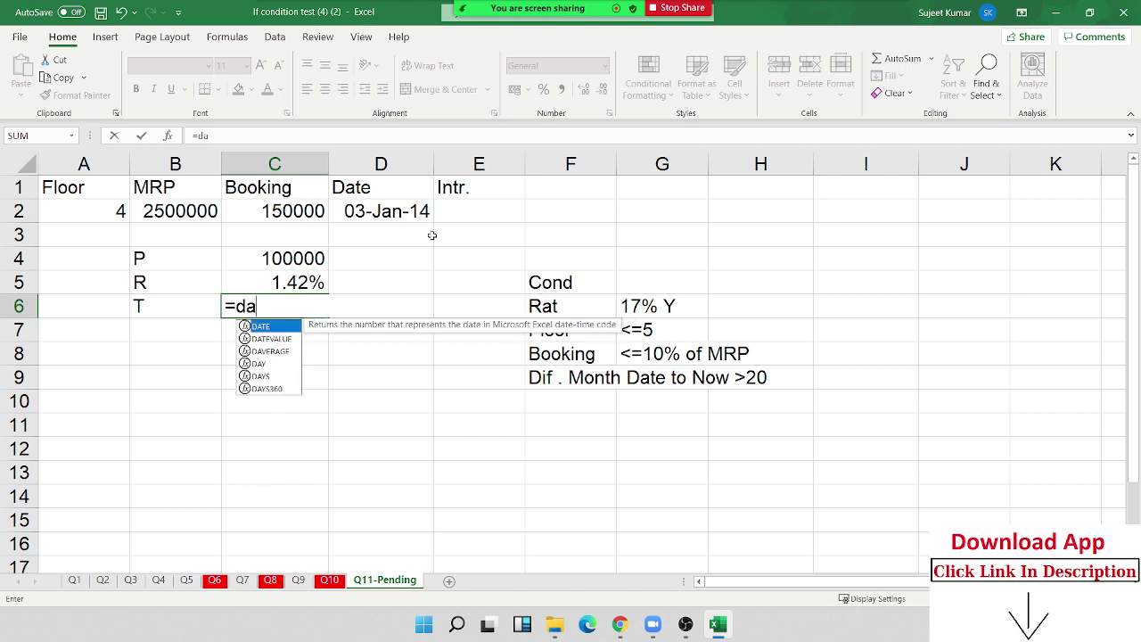
type("r")
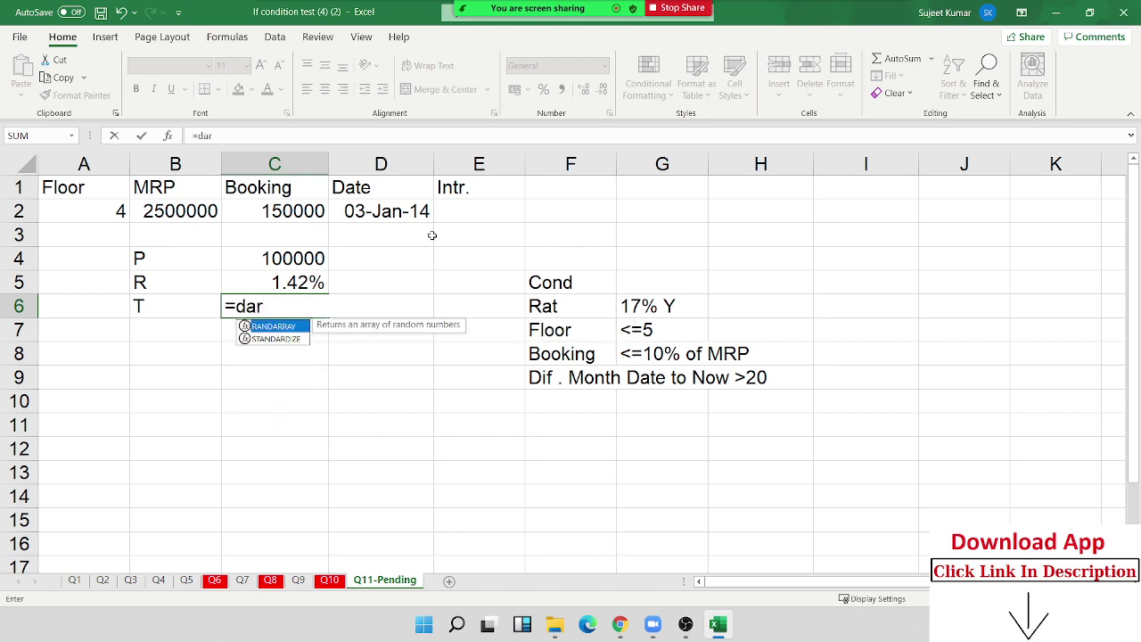
- Enter =DATEDIF(D2,TODAY(),"M") in C6
key("BackSpace")
type("tw")
key("BackSpace")
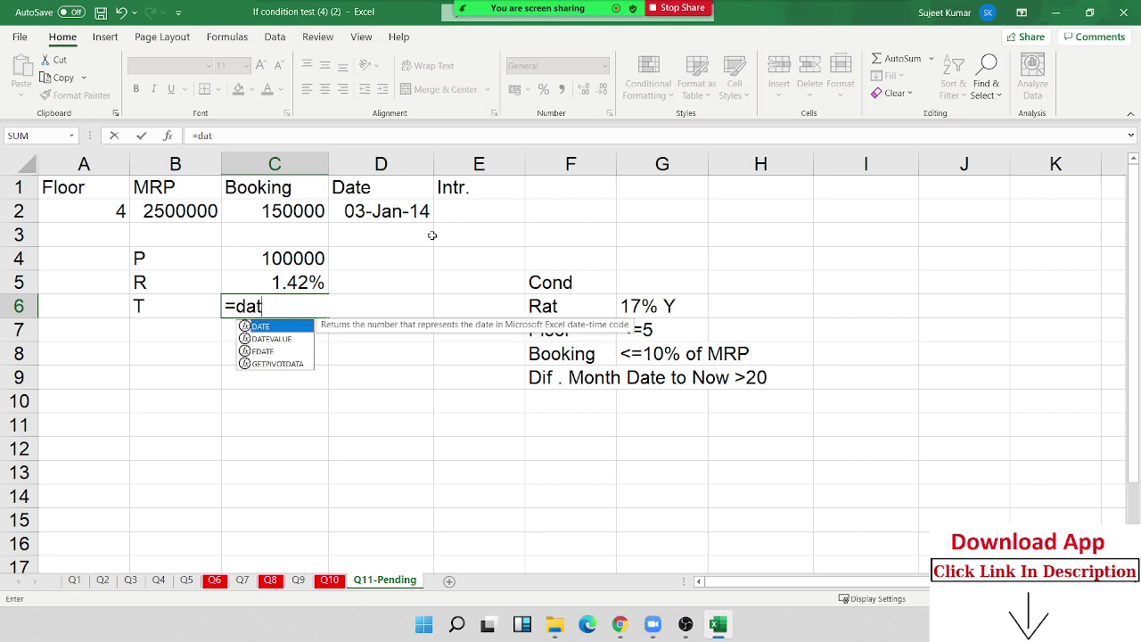
type("ed")
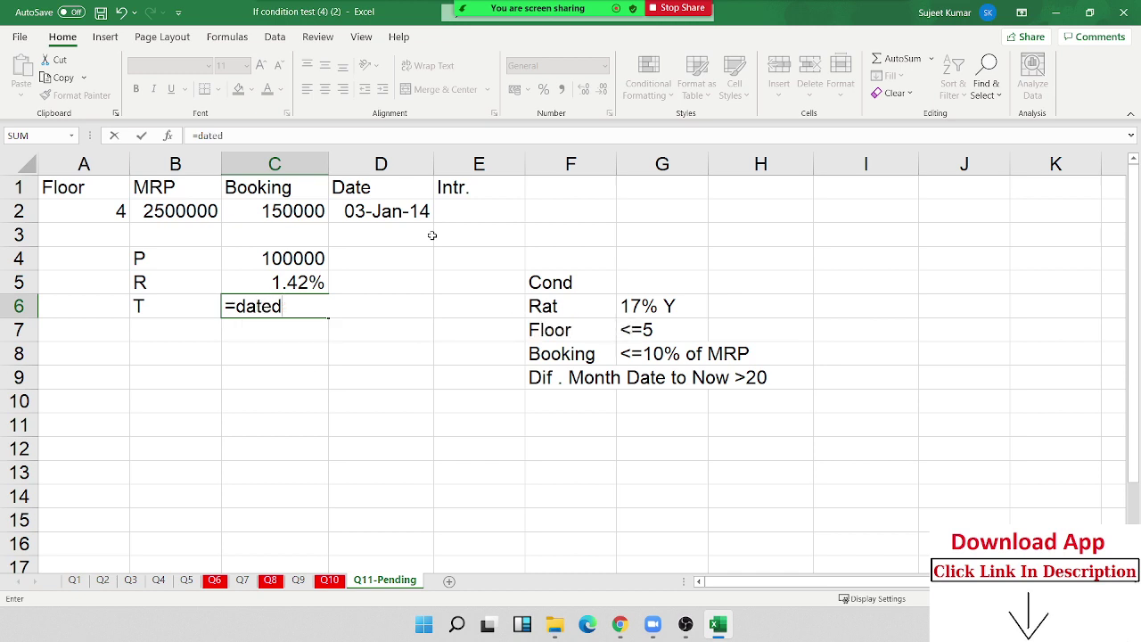
type("if(")
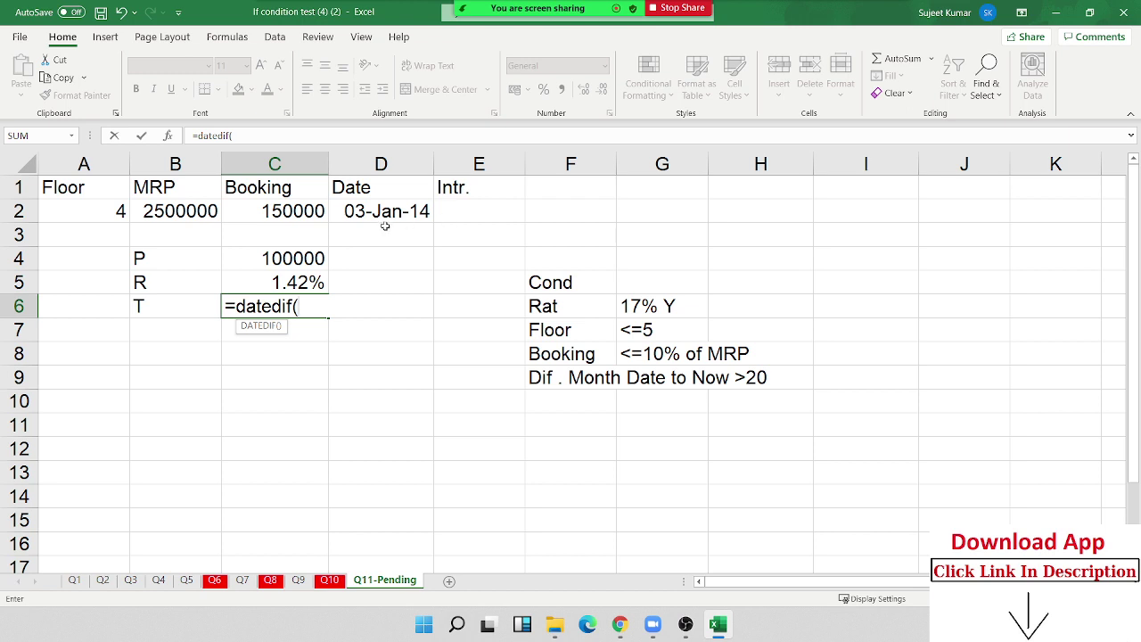
left_click(368, 215)
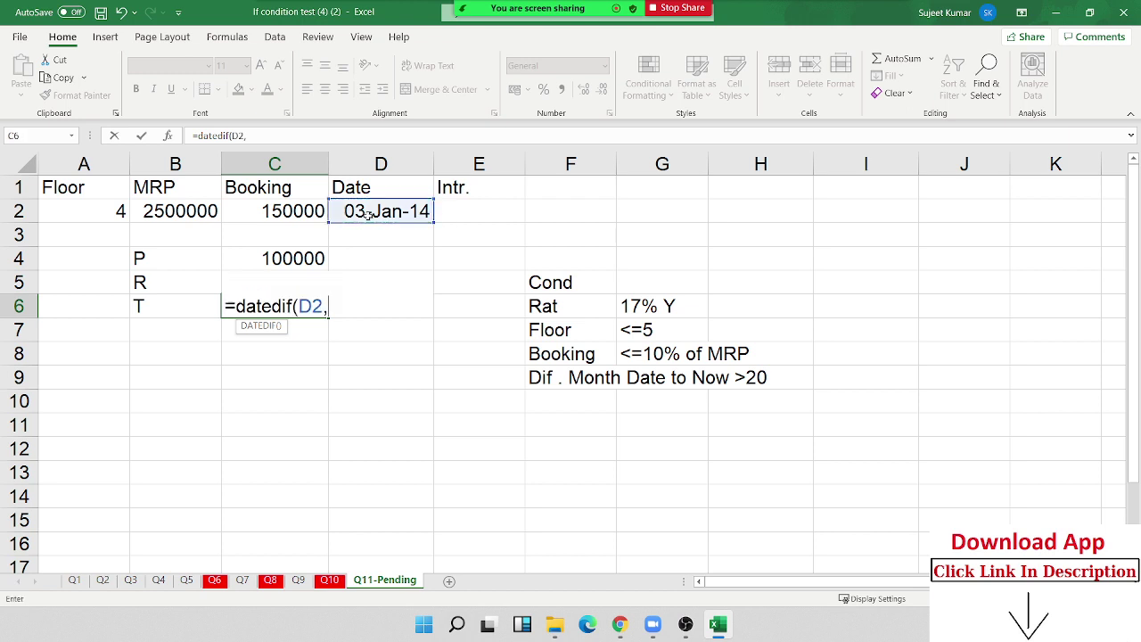
type(",today")
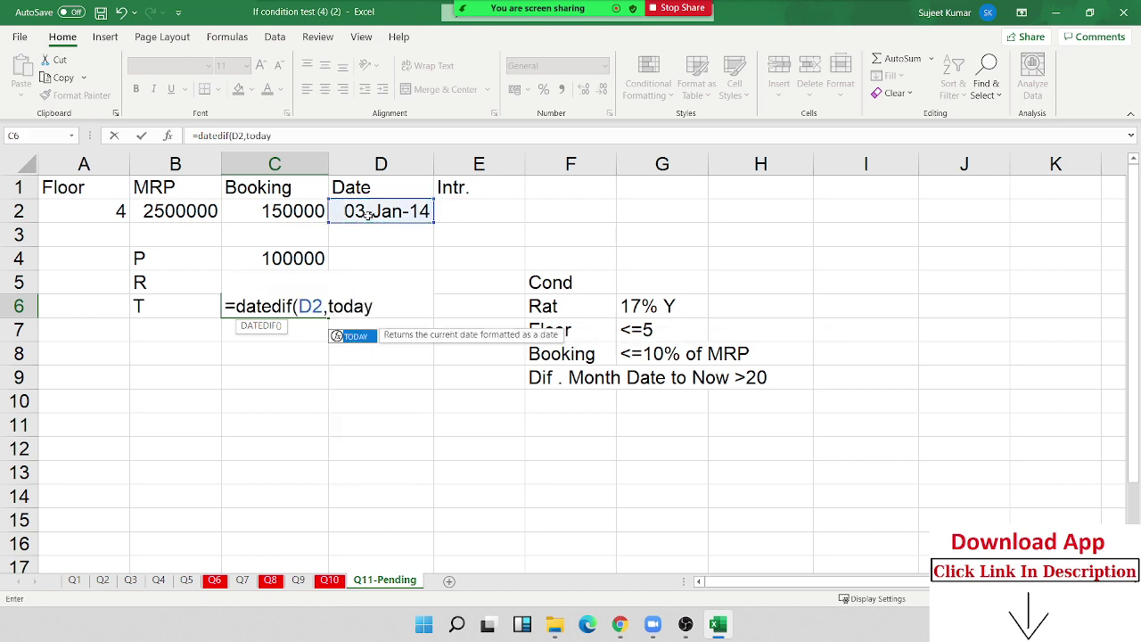
type("(),\"")
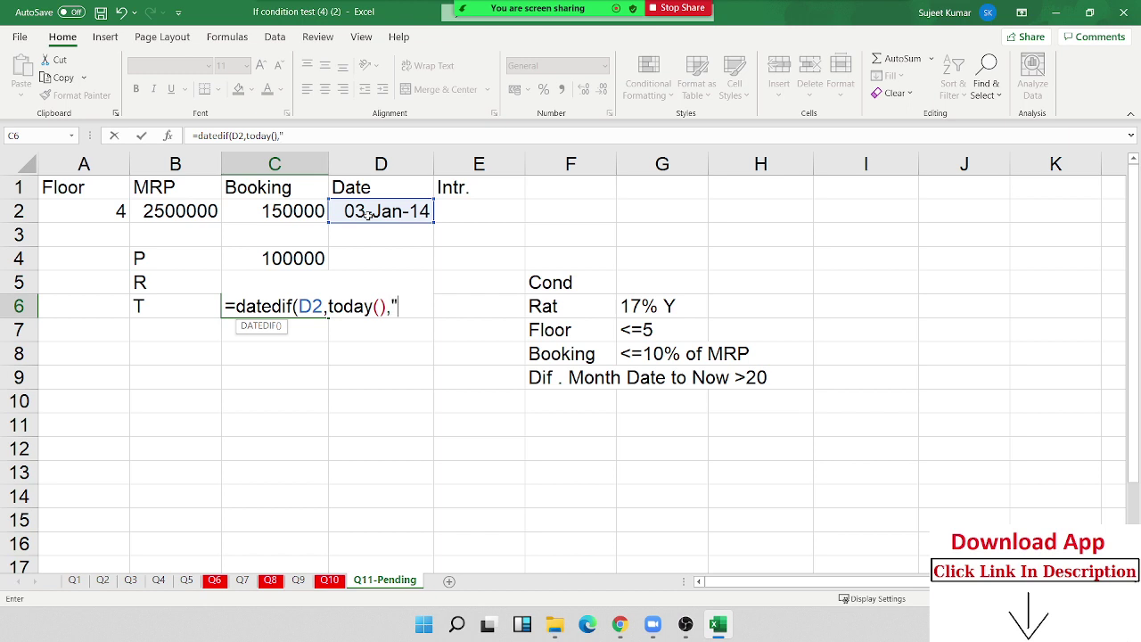
type("M\")")
key("Return")
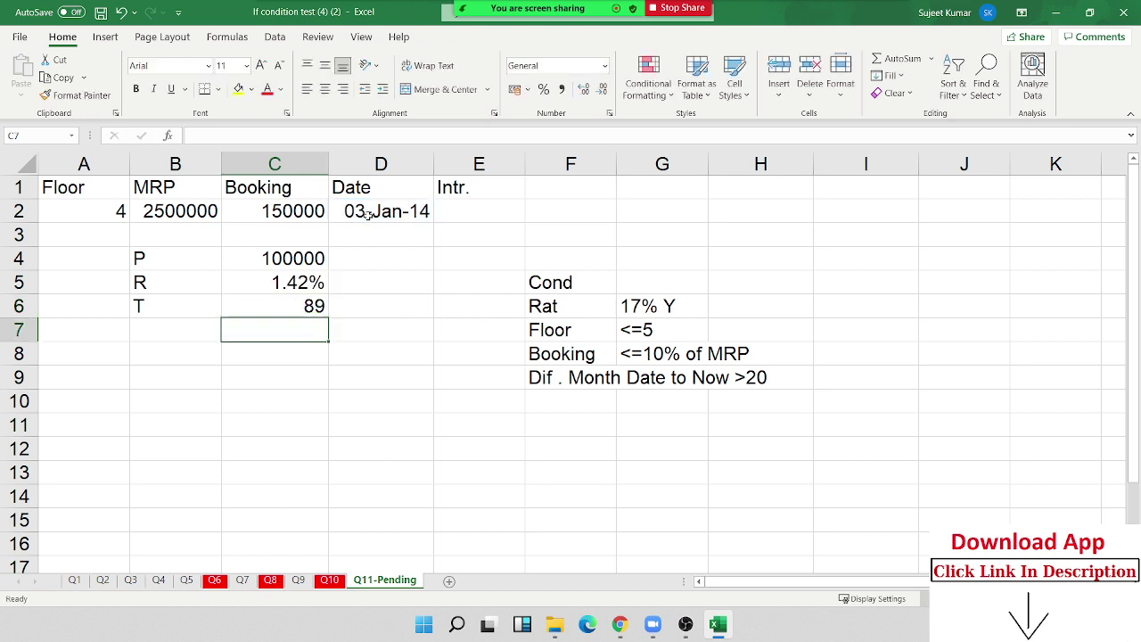
key("Up")
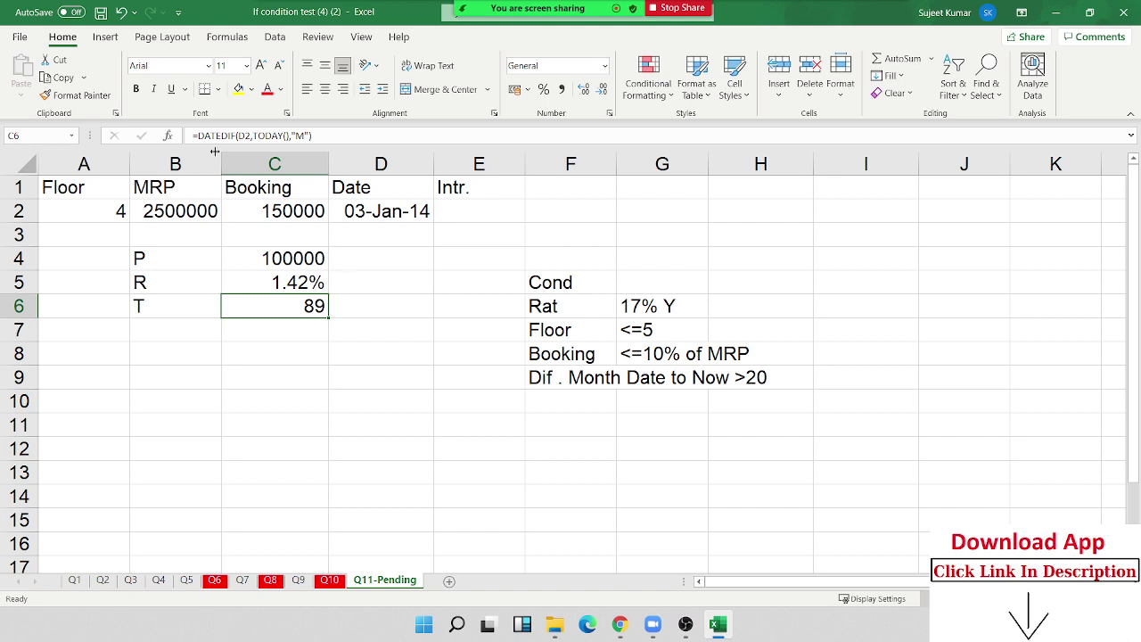
- Subtract 20 from the C6 DATEDIF result and show it as the number 69
left_click(354, 130)
type("-")
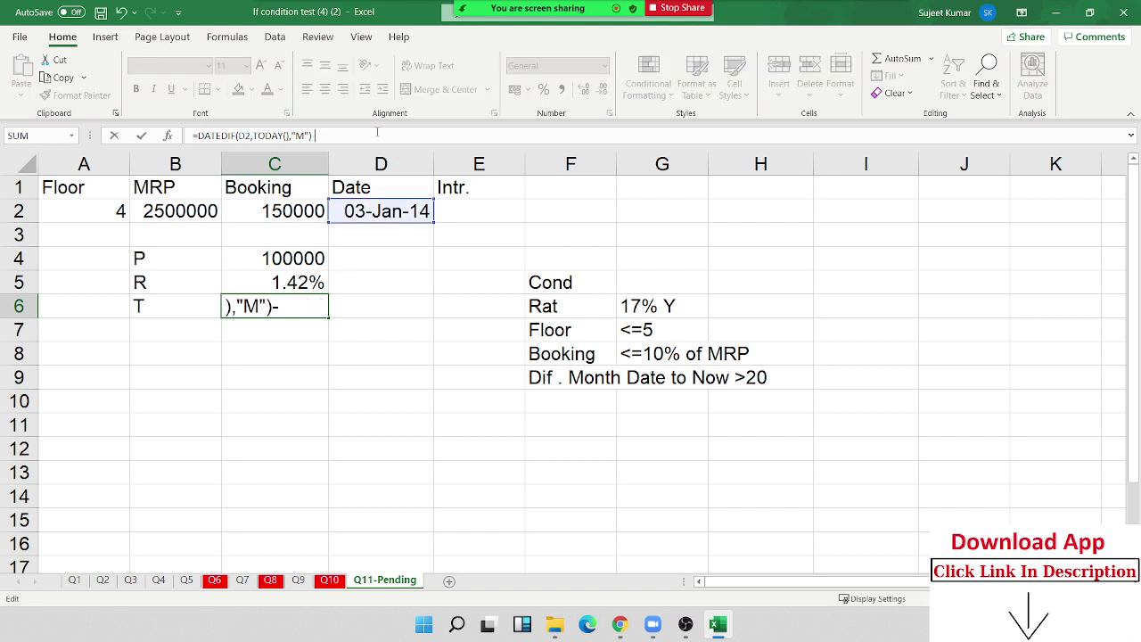
type("20")
key("Return")
key("Up")
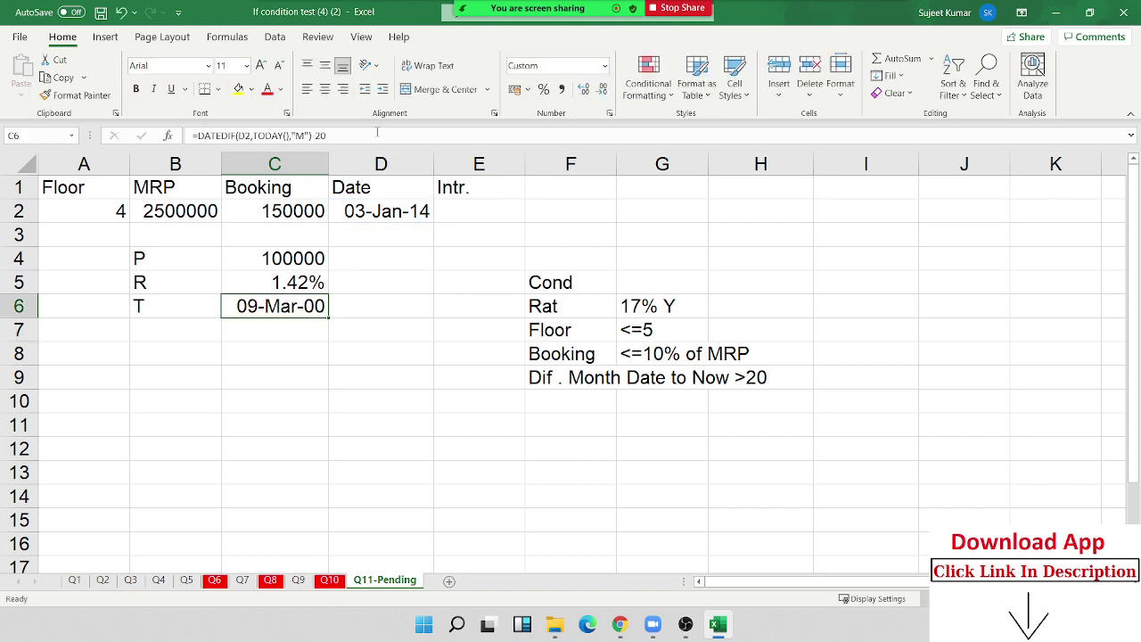
key("ctrl+shift+grave")
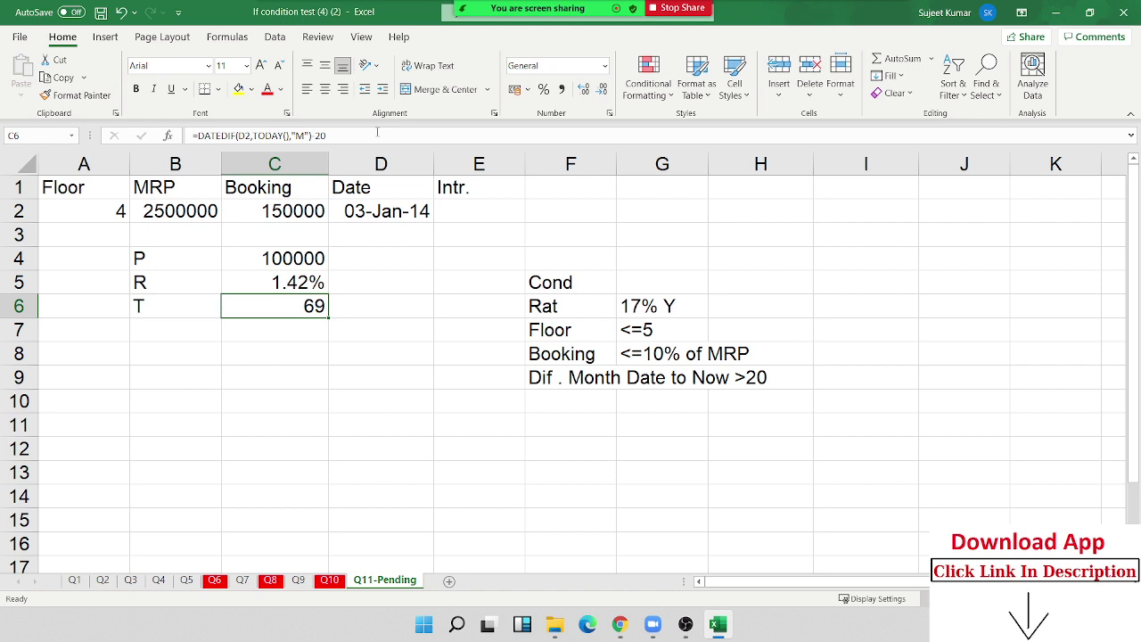
- Enter =C4*C5*C6 in C7, giving interest of 97750
key("Down")
type("=")
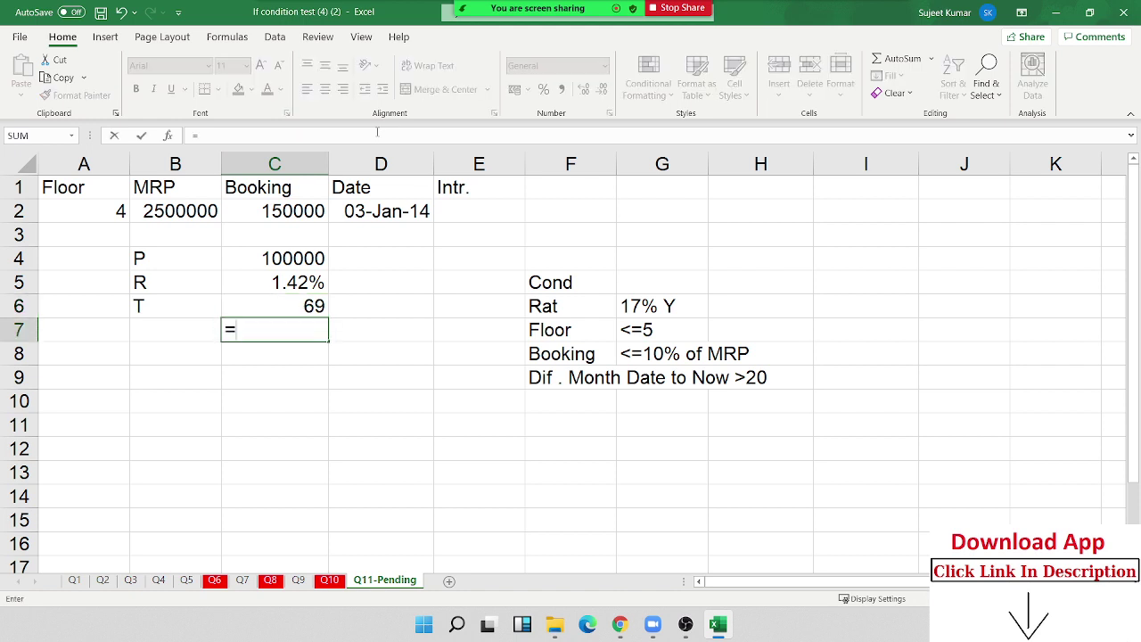
key("Up")
key("Up")
key("Up")
type("*")
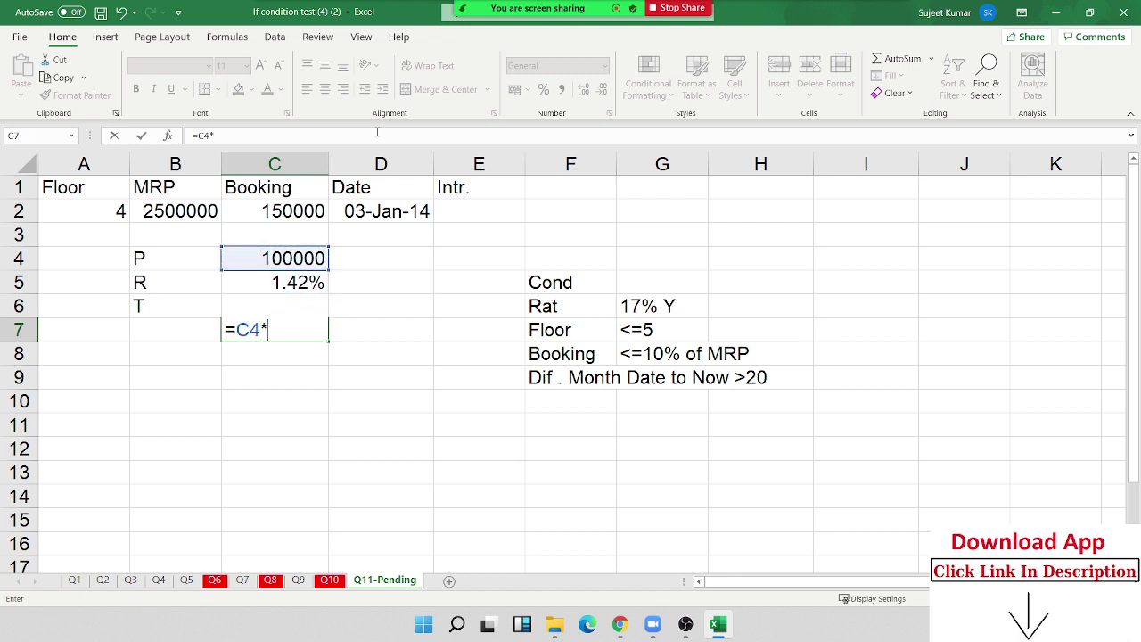
key("Down")
type("*1")
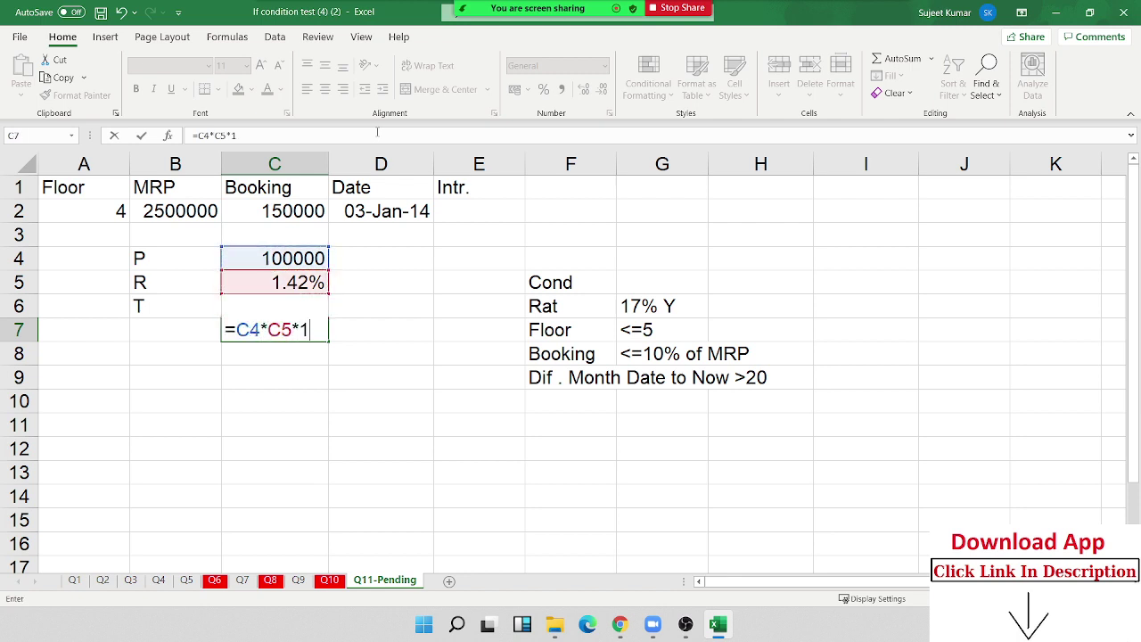
key("BackSpace")
key("Up")
key("Return")
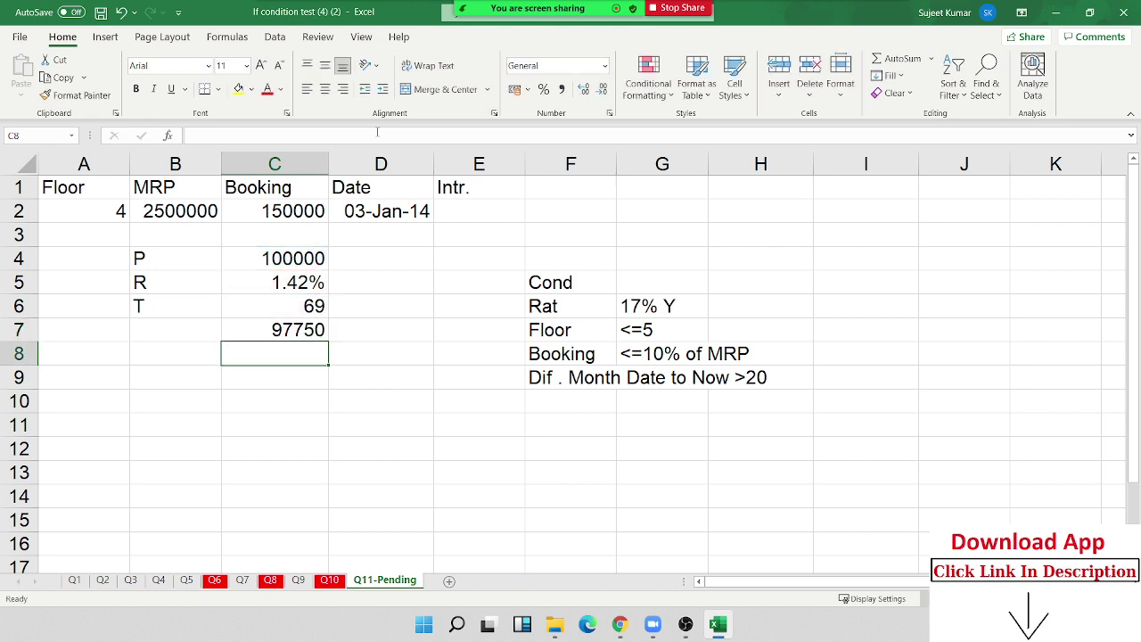
key("Up")
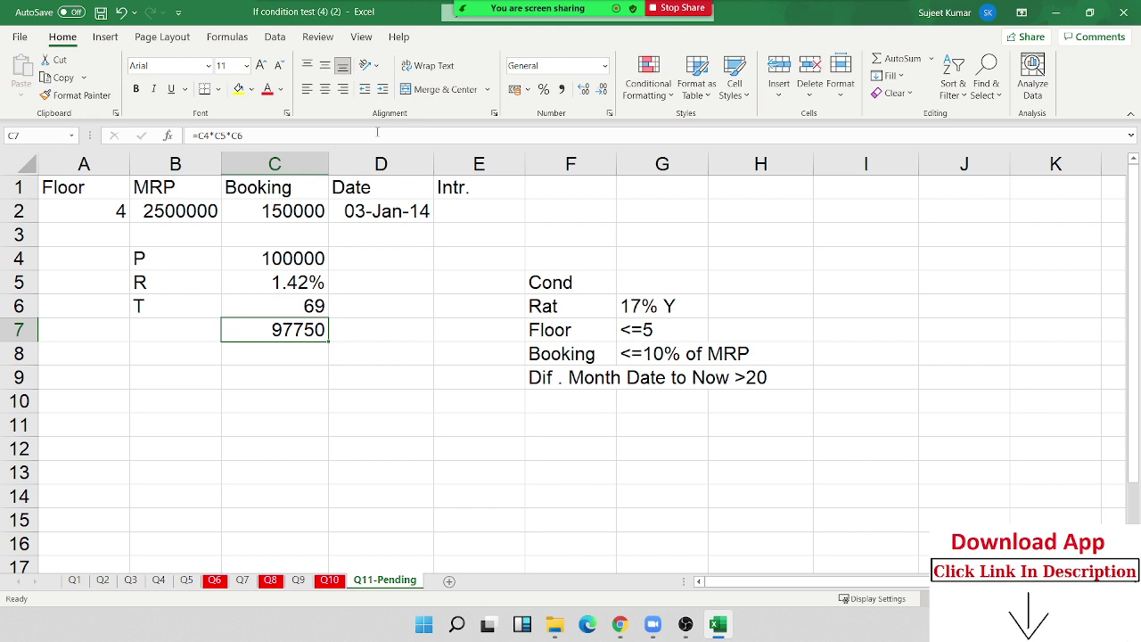
- Change the D2 booking year to 2020 and check C6 (-3) and C7 (-4250)
left_click(397, 206)
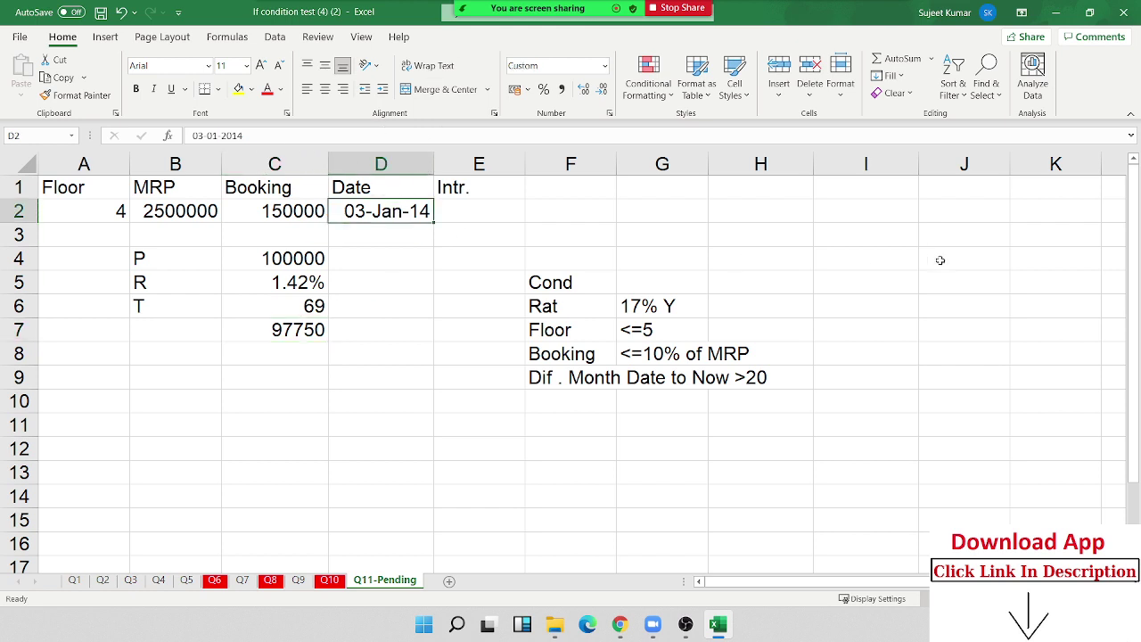
left_click(254, 136)
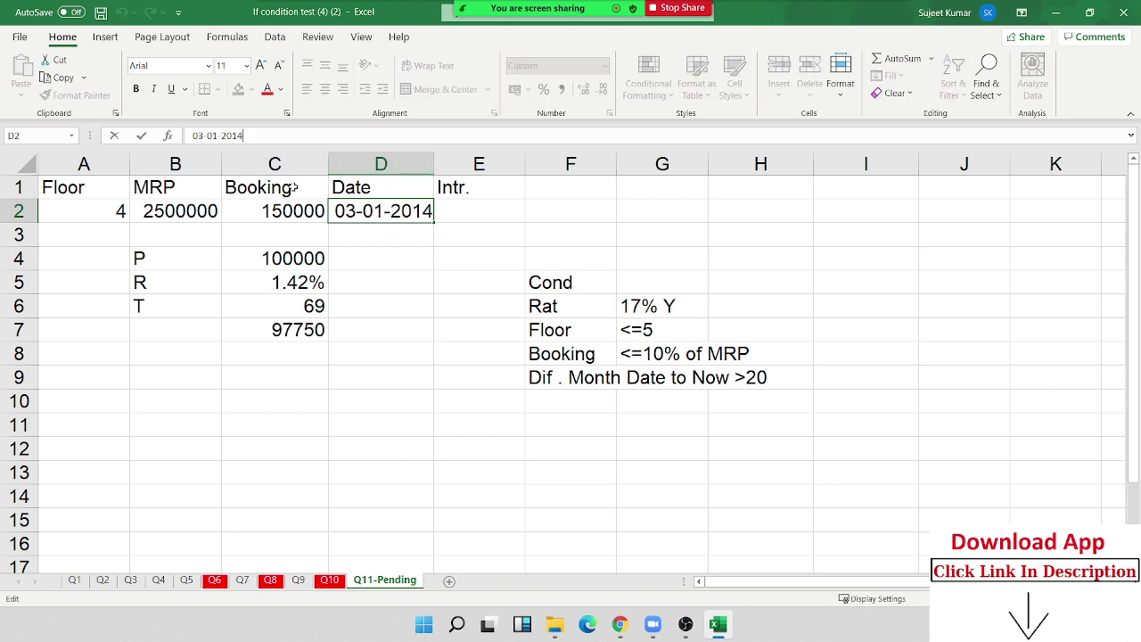
key("BackSpace")
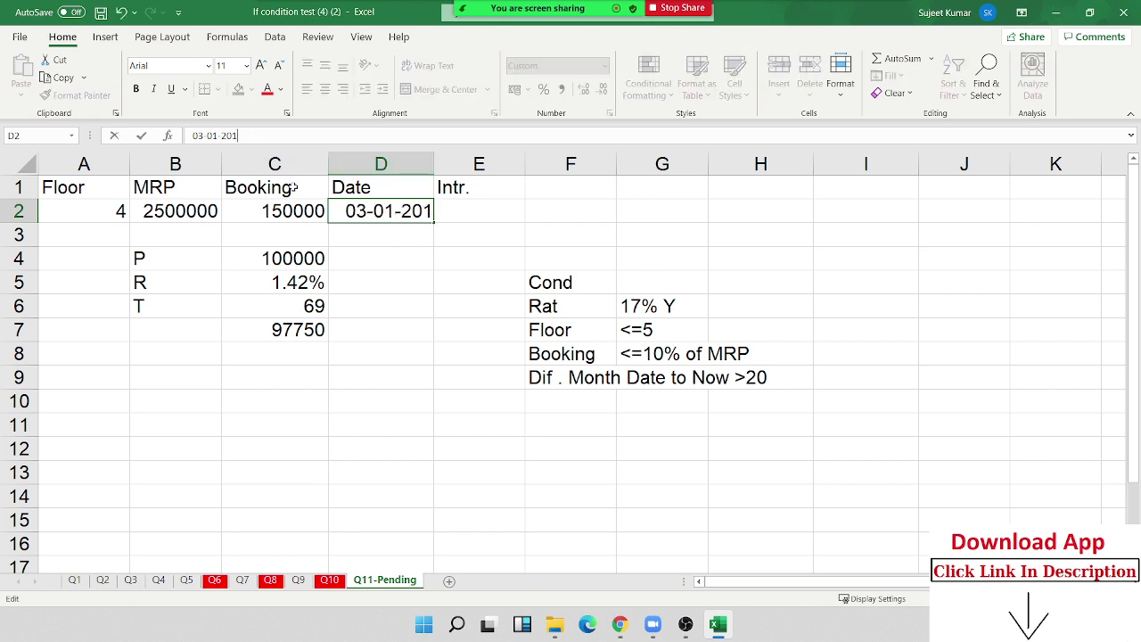
key("BackSpace")
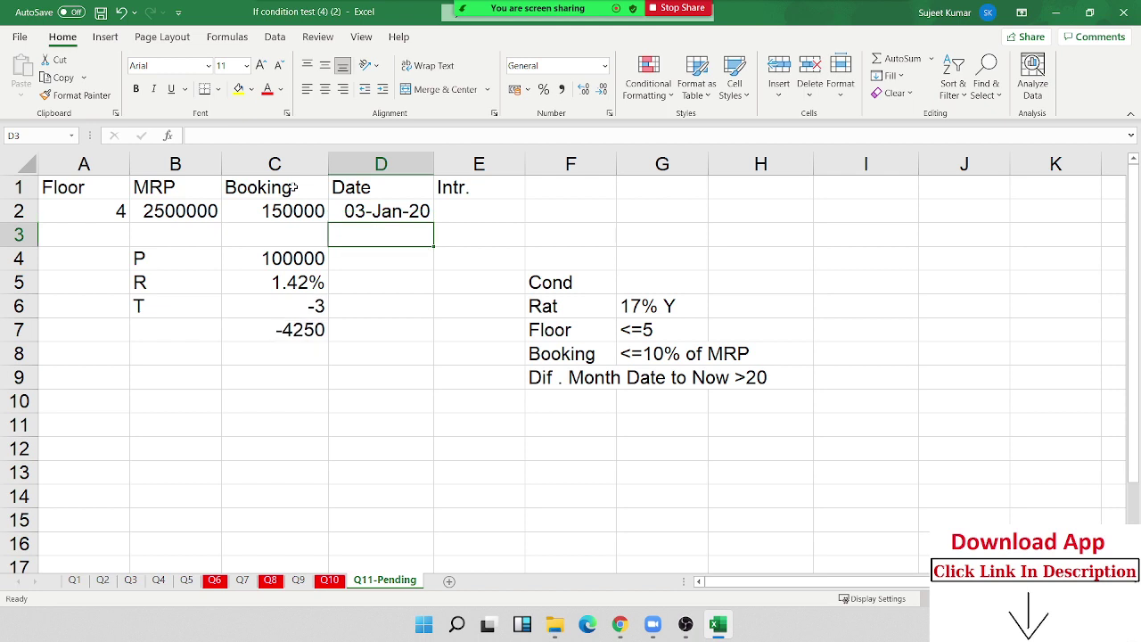
key("Up")
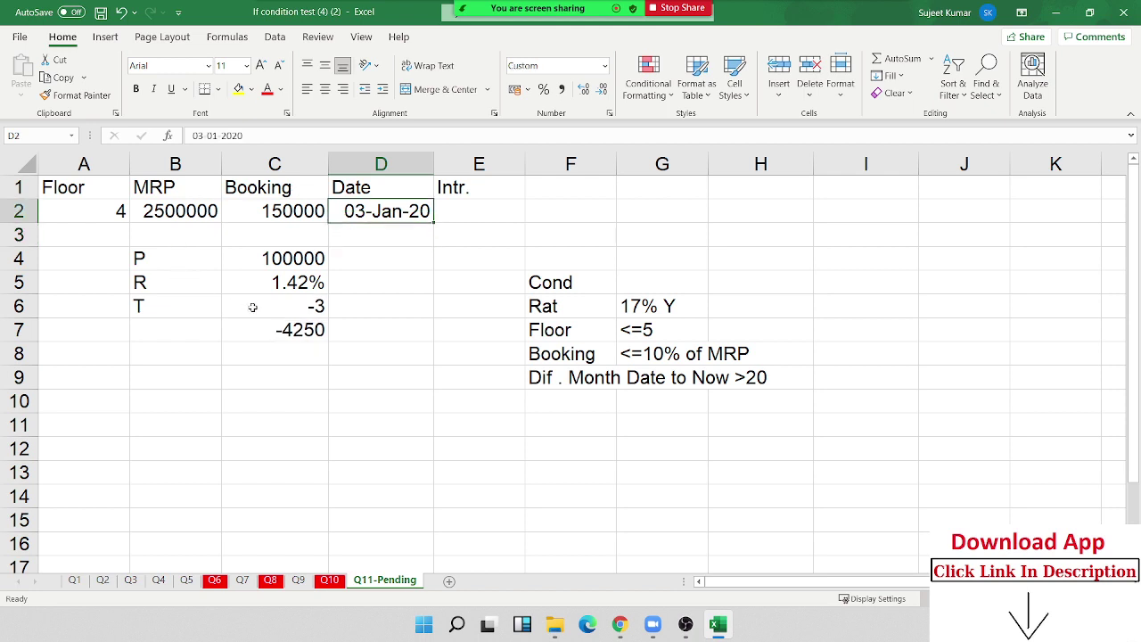
left_click(280, 307)
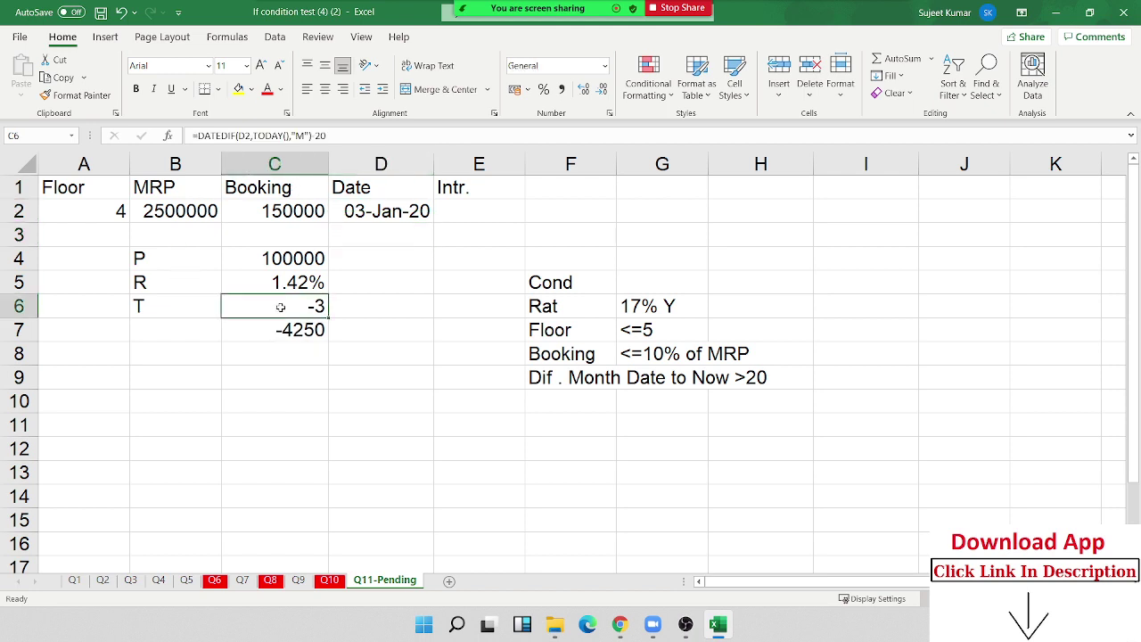
left_click(293, 332)
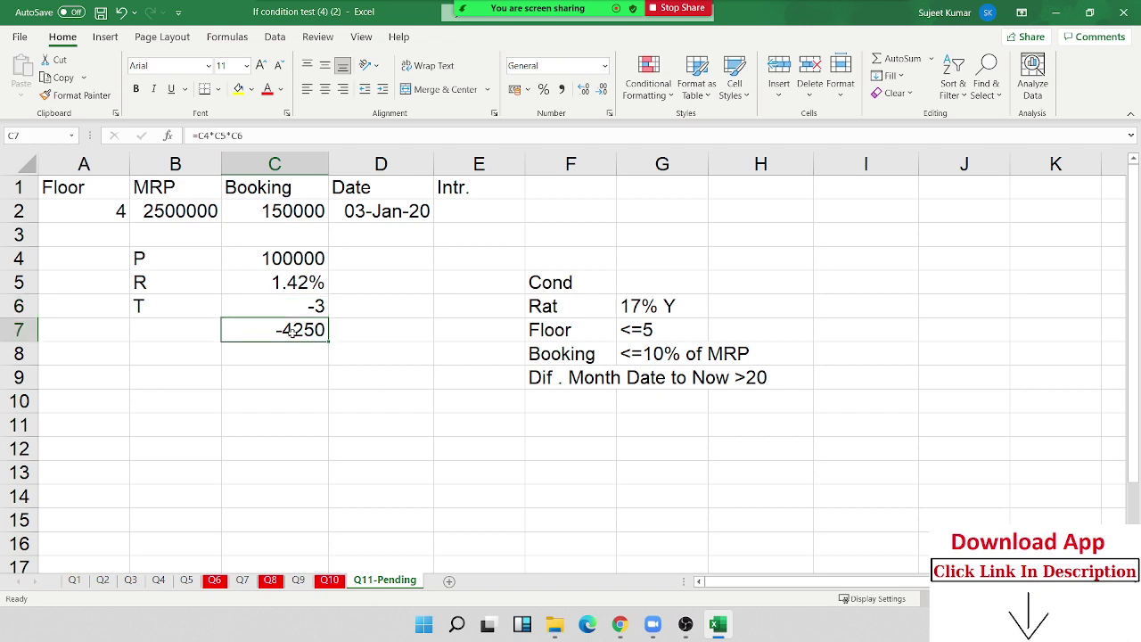
left_click(186, 212)
left_click(381, 218)
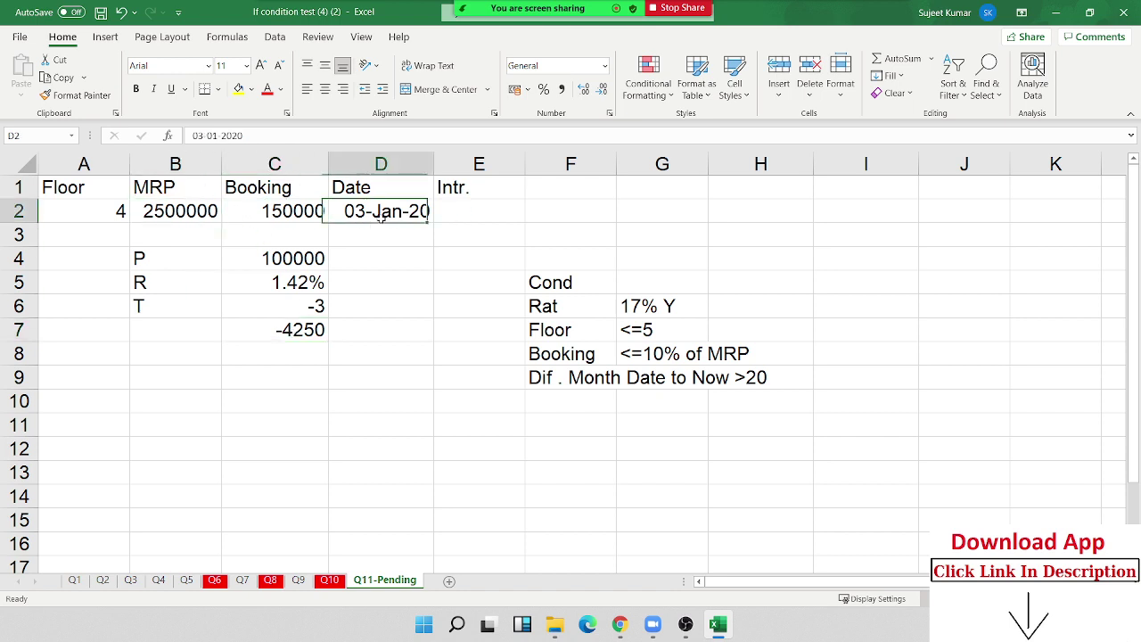
left_click(289, 338)
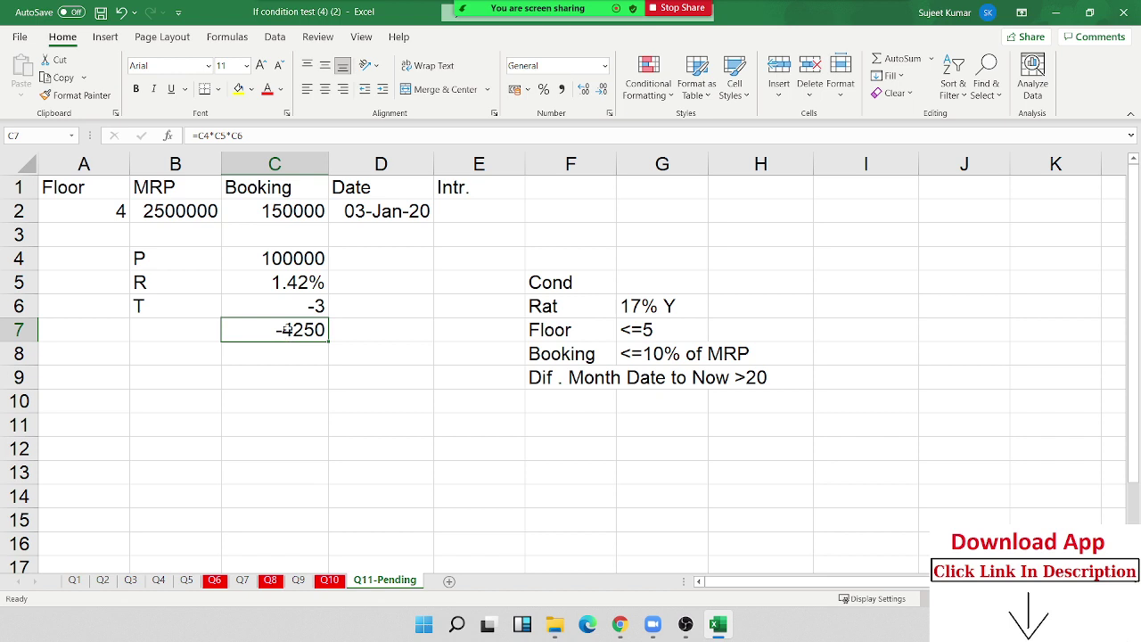
- Clear C7 and start a condition formula, switching to the AND function
key("Delete")
type("=IF(")
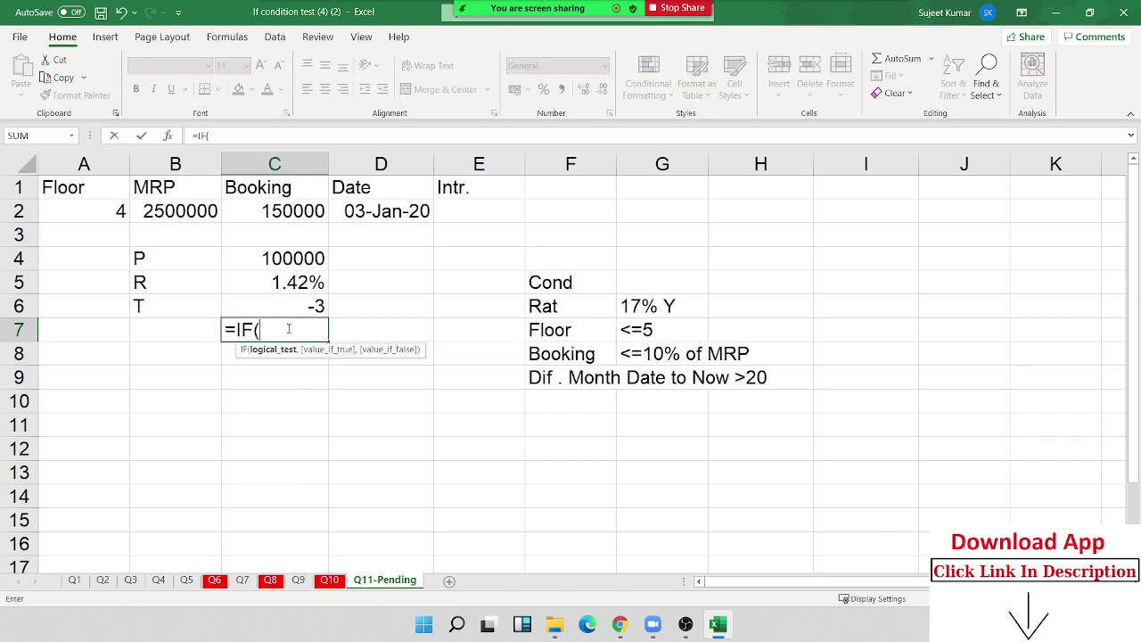
key("Up")
key("Up")
key("Up")
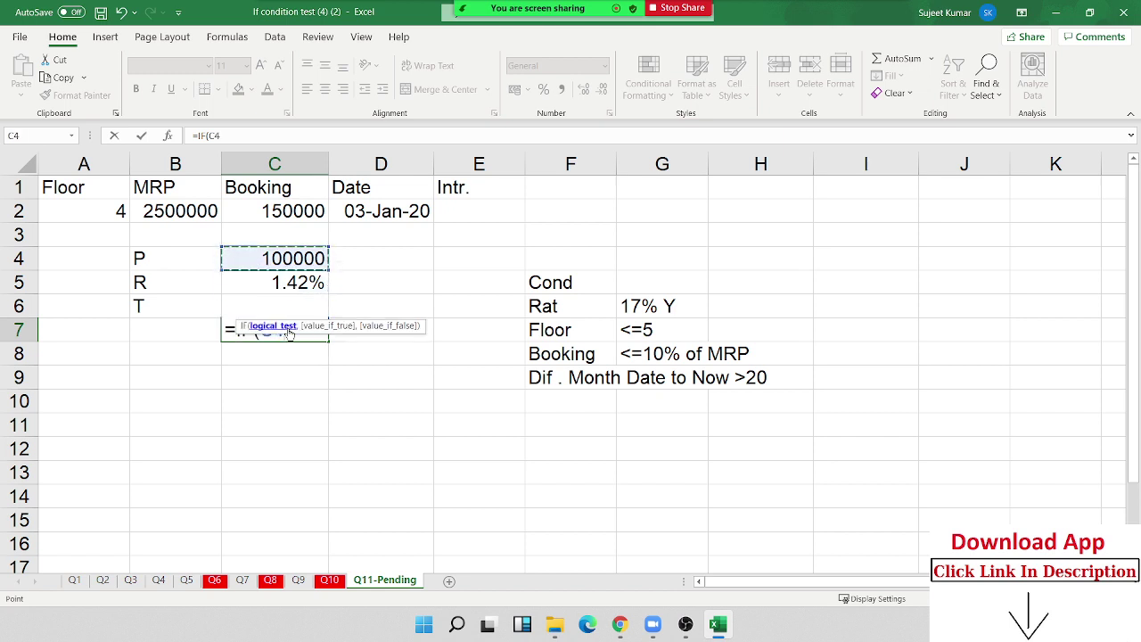
type(">0")
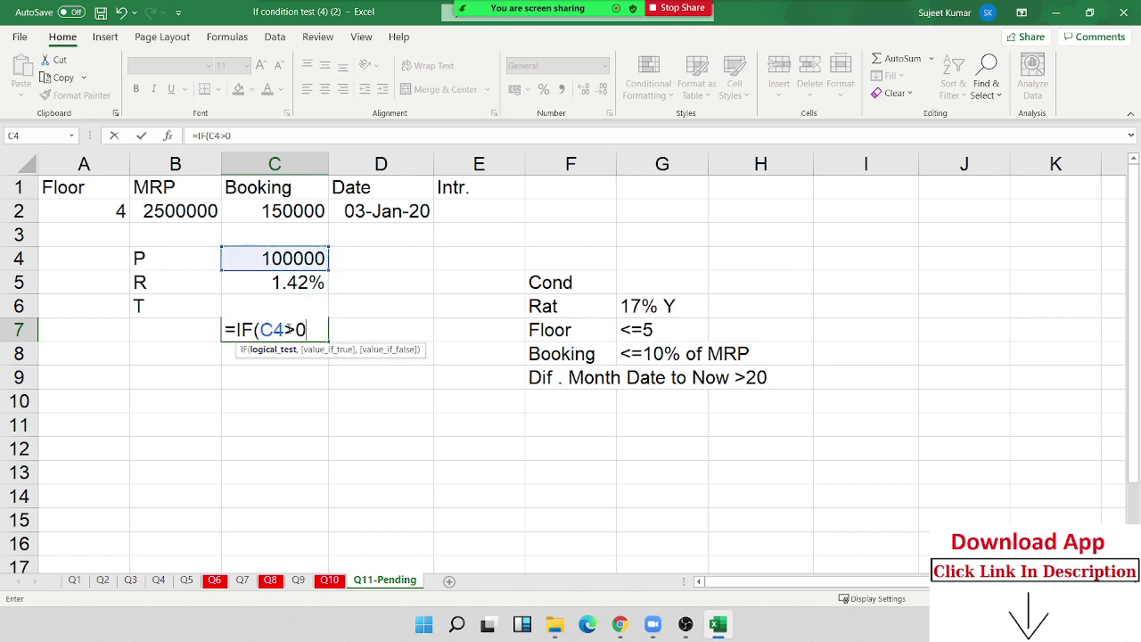
type(",")
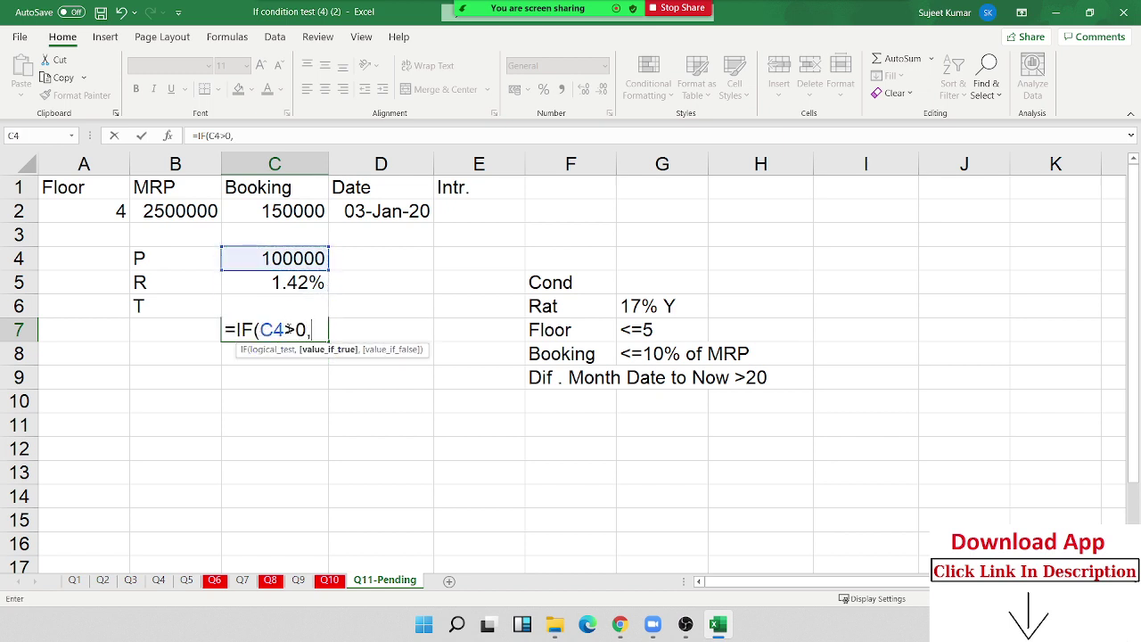
key("Left")
key("Left")
key("Up")
key("Up")
key("Up")
key("Up")
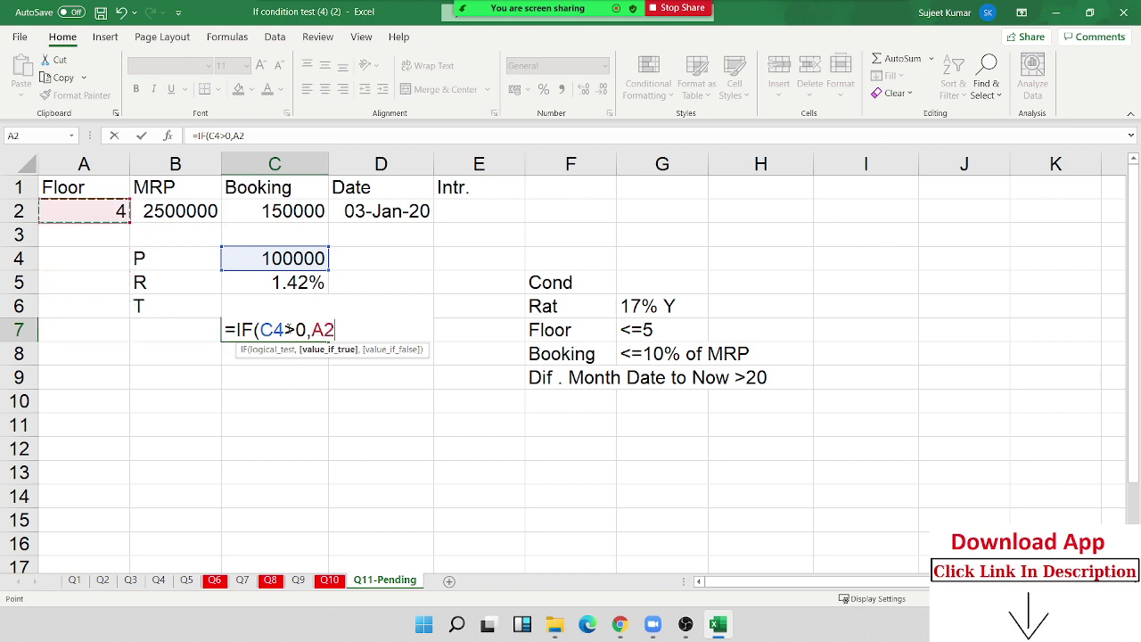
type("<")
type("=an")
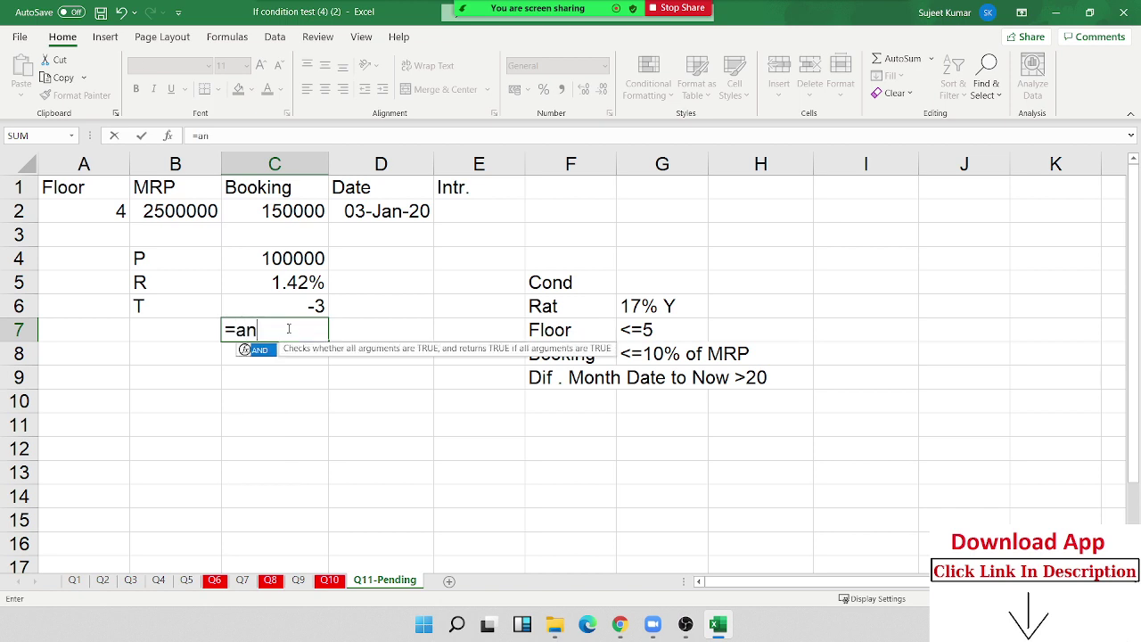
type("d")
key("Tab")
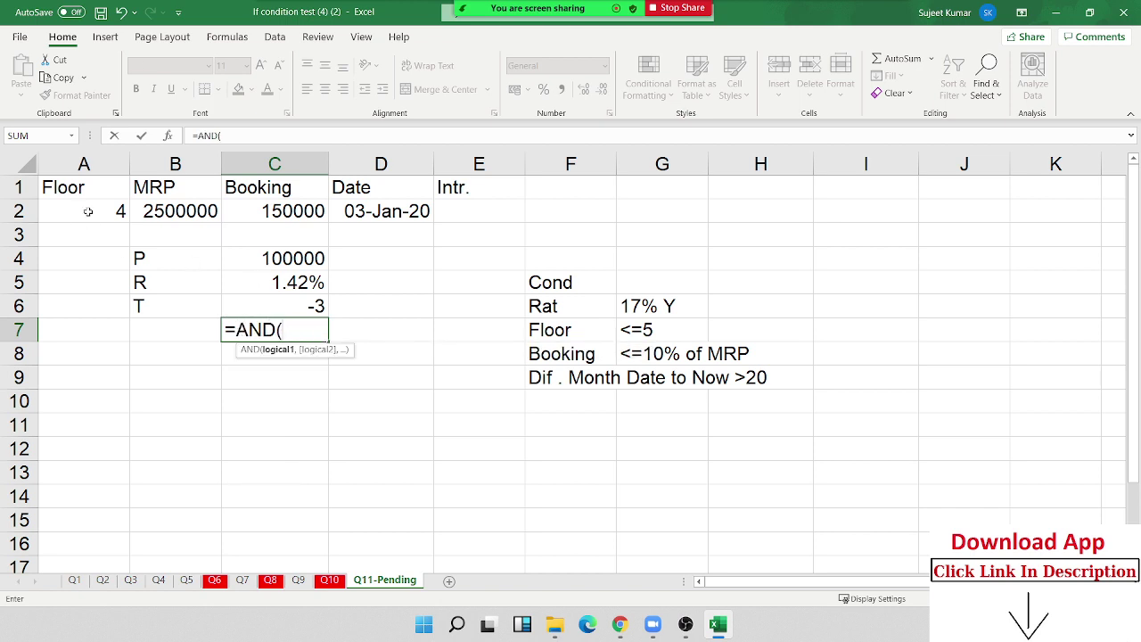
- Complete =AND(A2<=5,C4>0,C6>0) in C7, returning FALSE
left_click(86, 214)
type("<=")
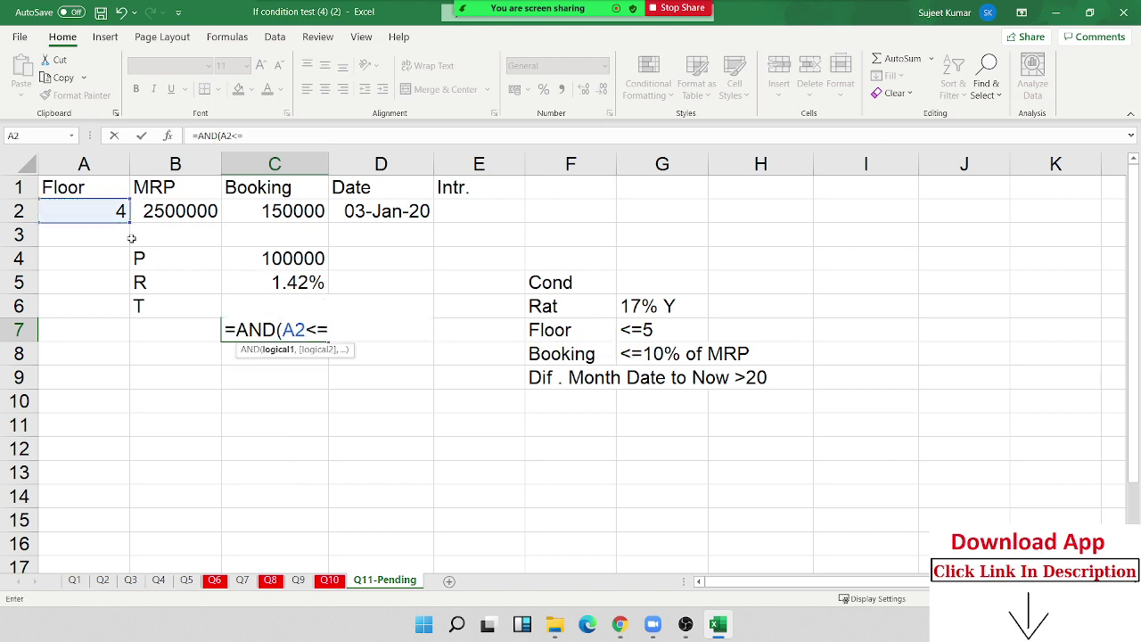
type("5,")
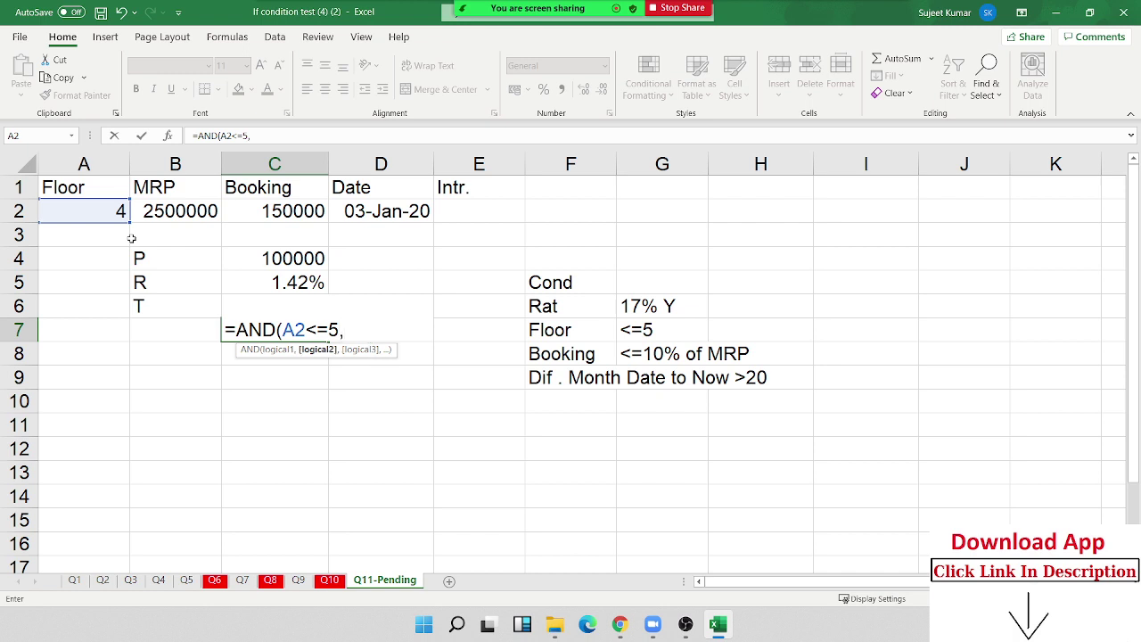
key("Up")
key("Up")
key("Up")
key("Up")
key("Down")
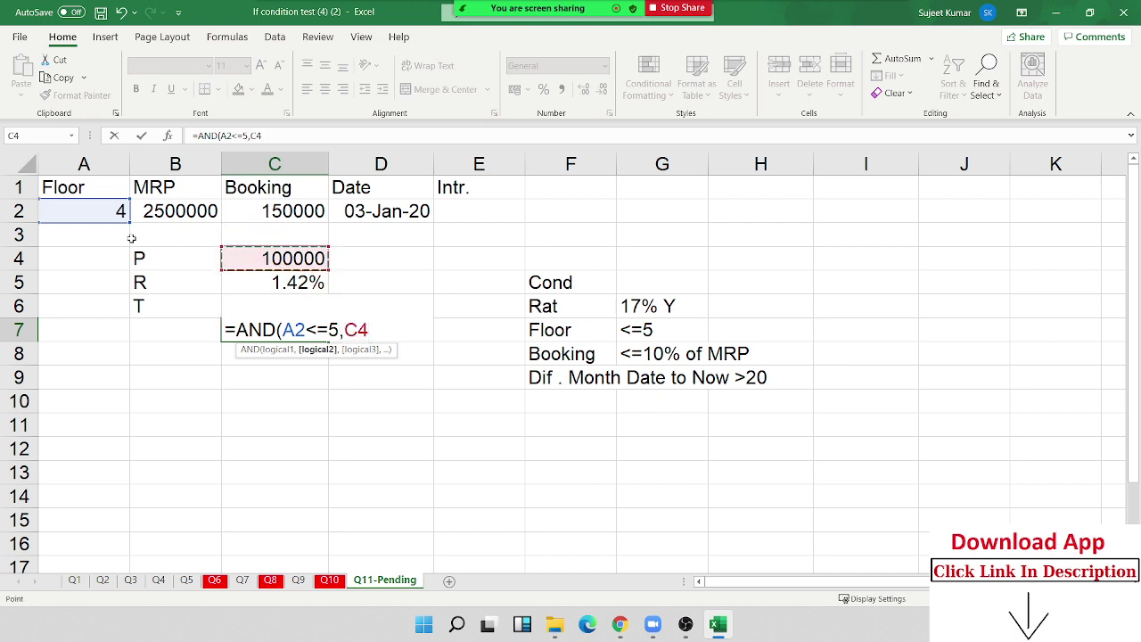
type(">0,")
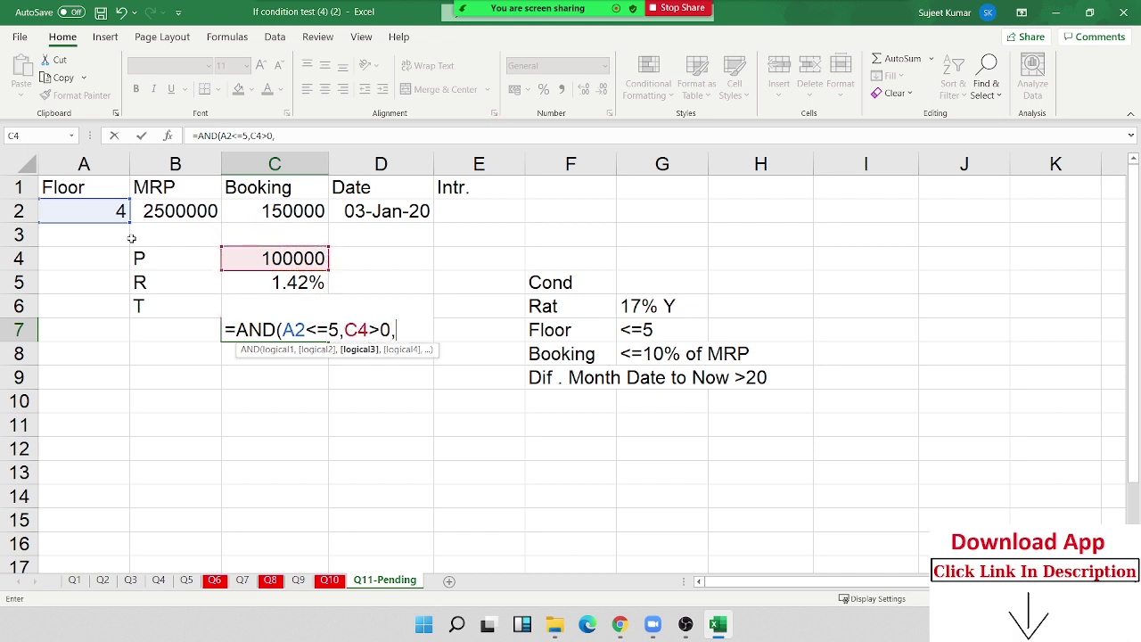
key("Up")
type(">0")
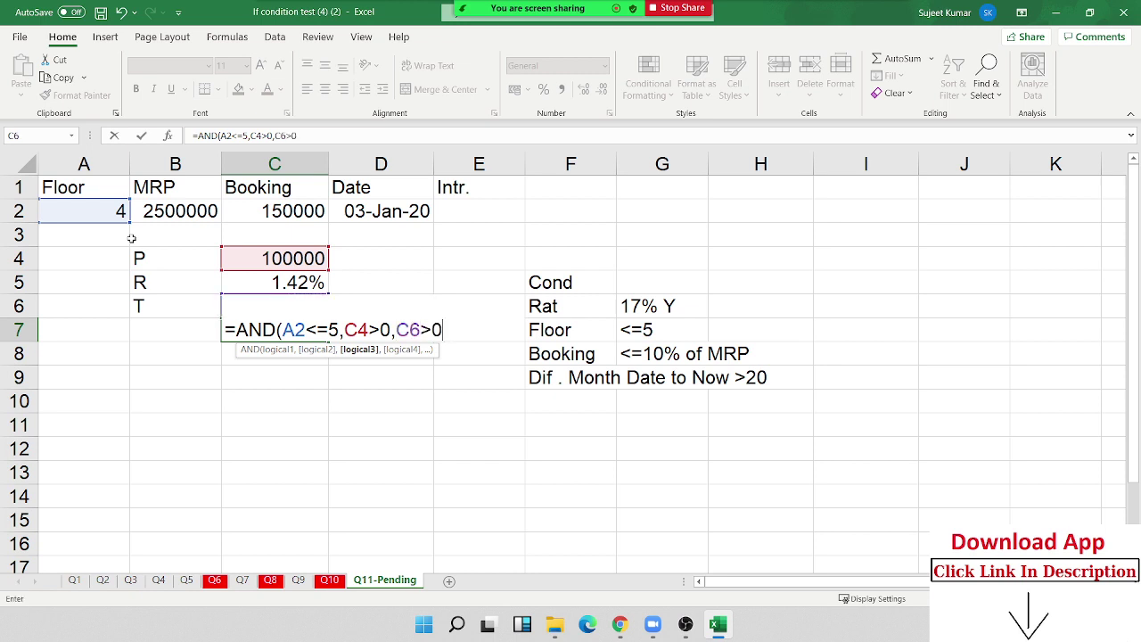
type(")")
key("Return")
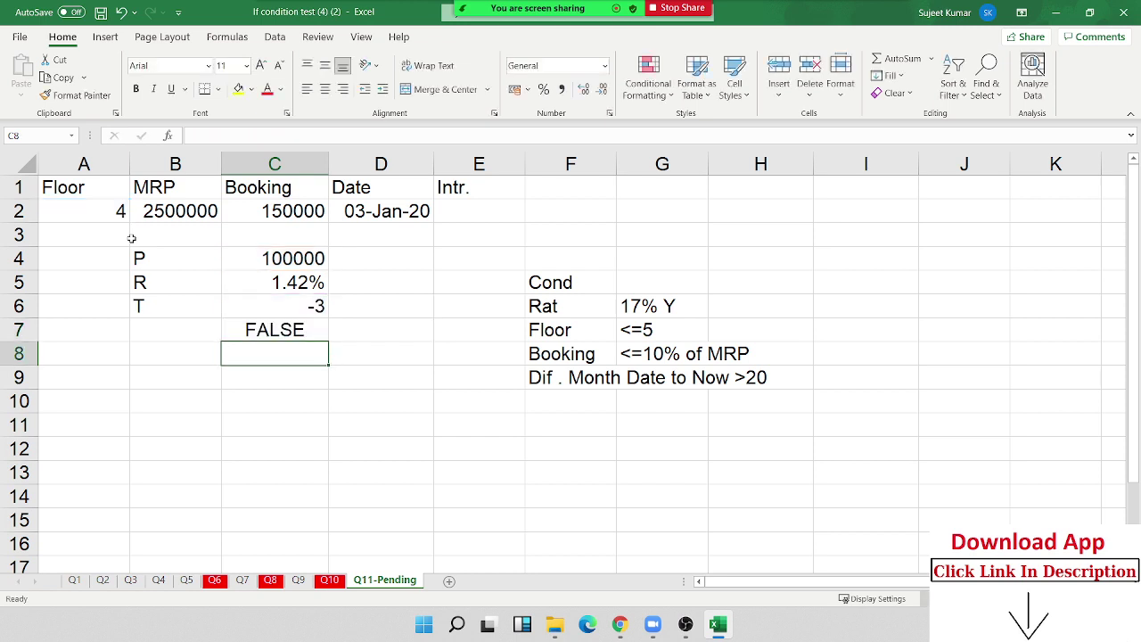
key("Up")
- Wrap C7's AND test in IF, returning C4*C5*C6 when true and 0 otherwise
double_click(287, 331)
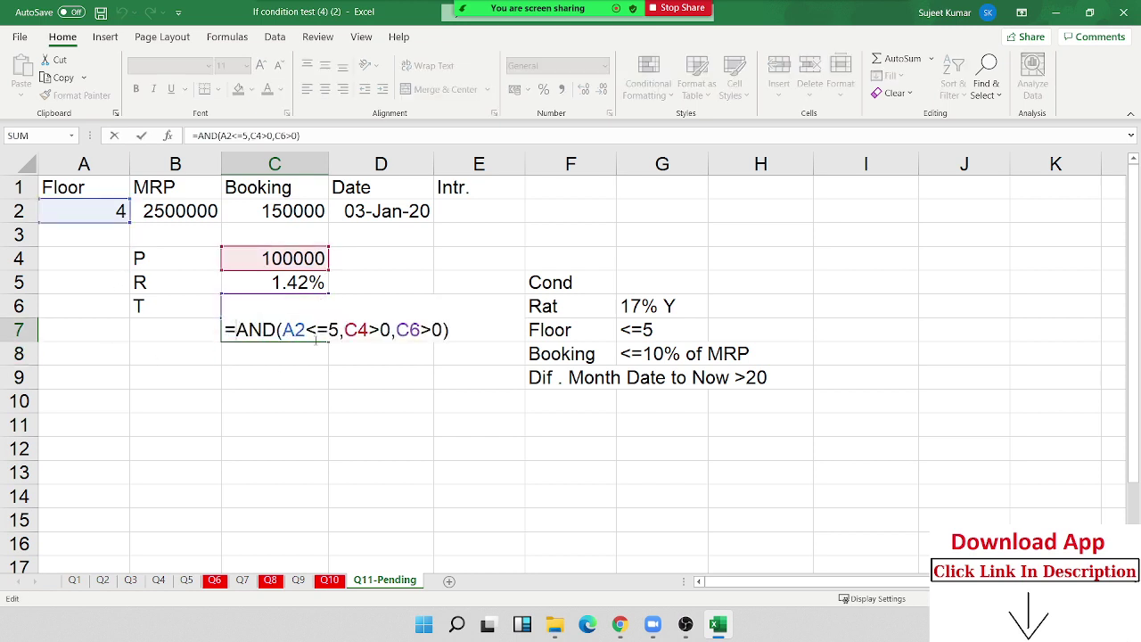
type("IF(")
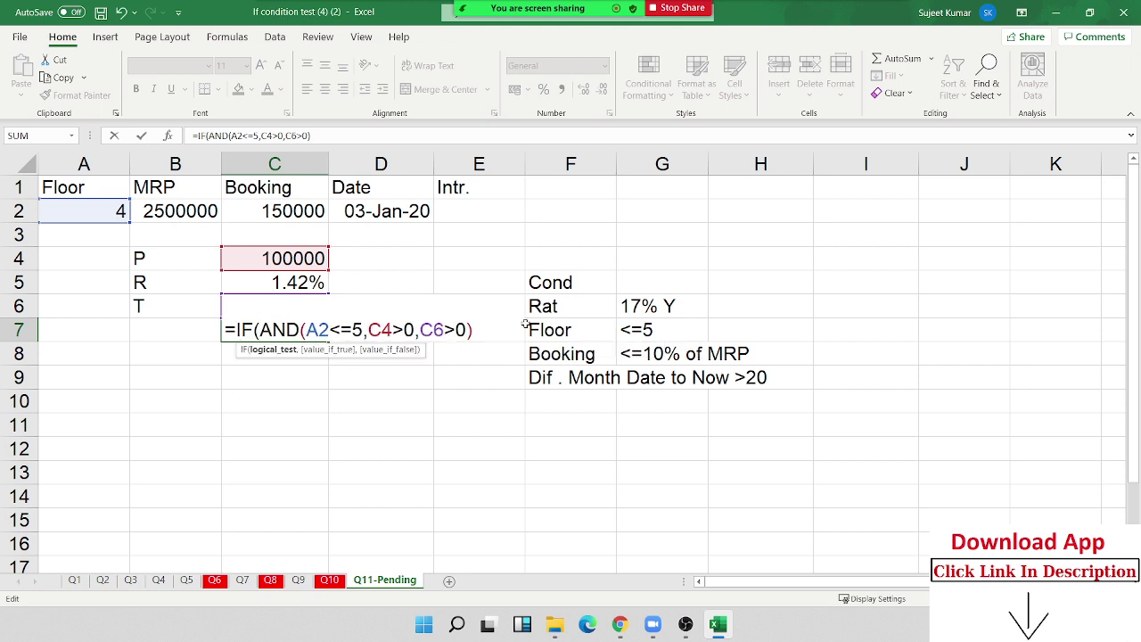
type(",")
left_click(296, 258)
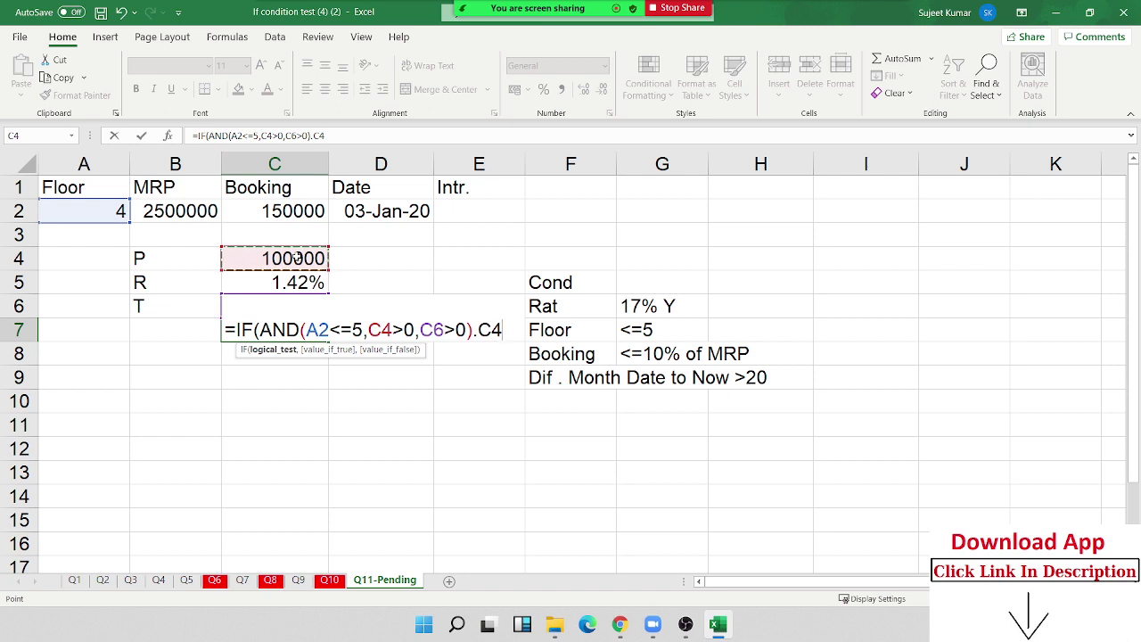
type("*")
key("Up")
key("Up")
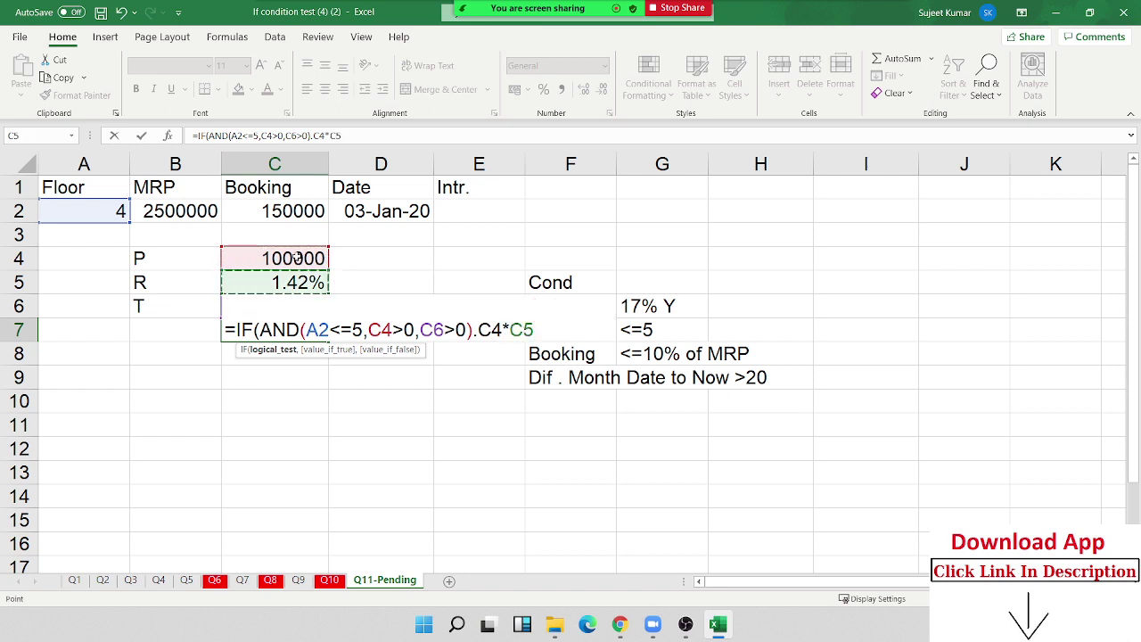
type("*")
key("Up")
type(",0")
key("Return")
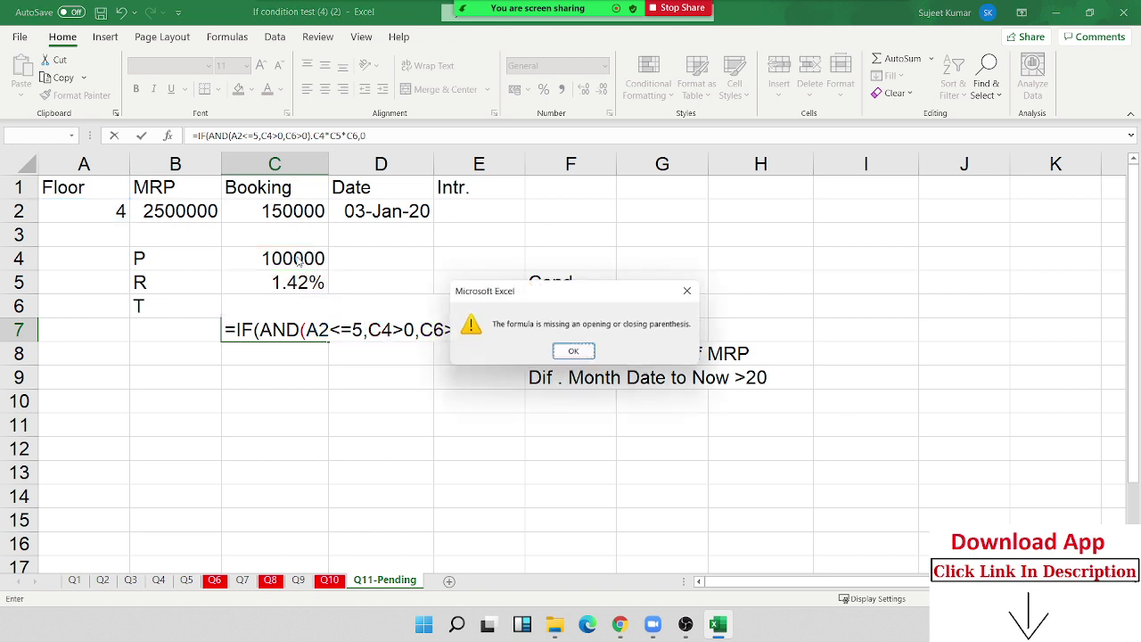
- Replace the stray period after C6>0 with a comma and accept Excel's formula correction
key("Left")
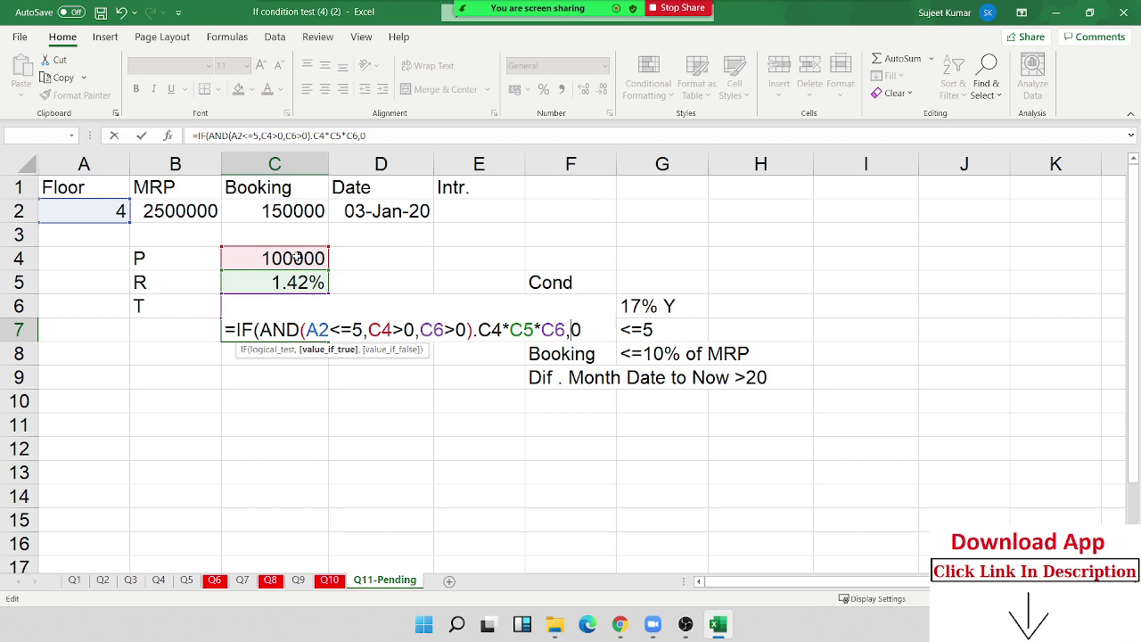
key("Left")
key("Left")
key("Left")
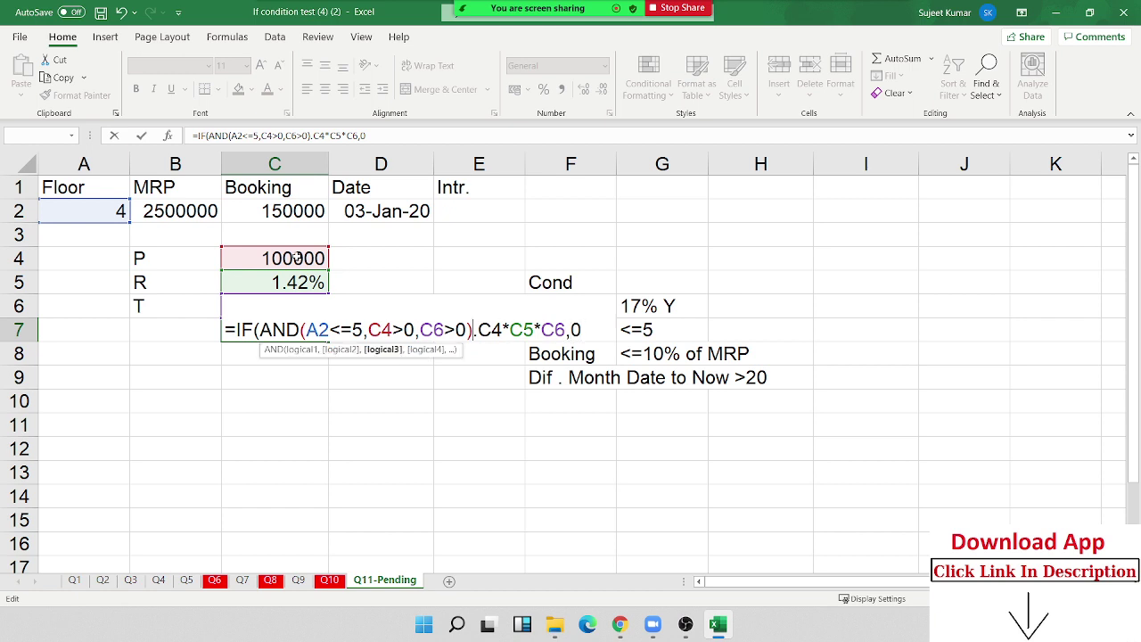
key("Left")
key("Right")
key("Delete")
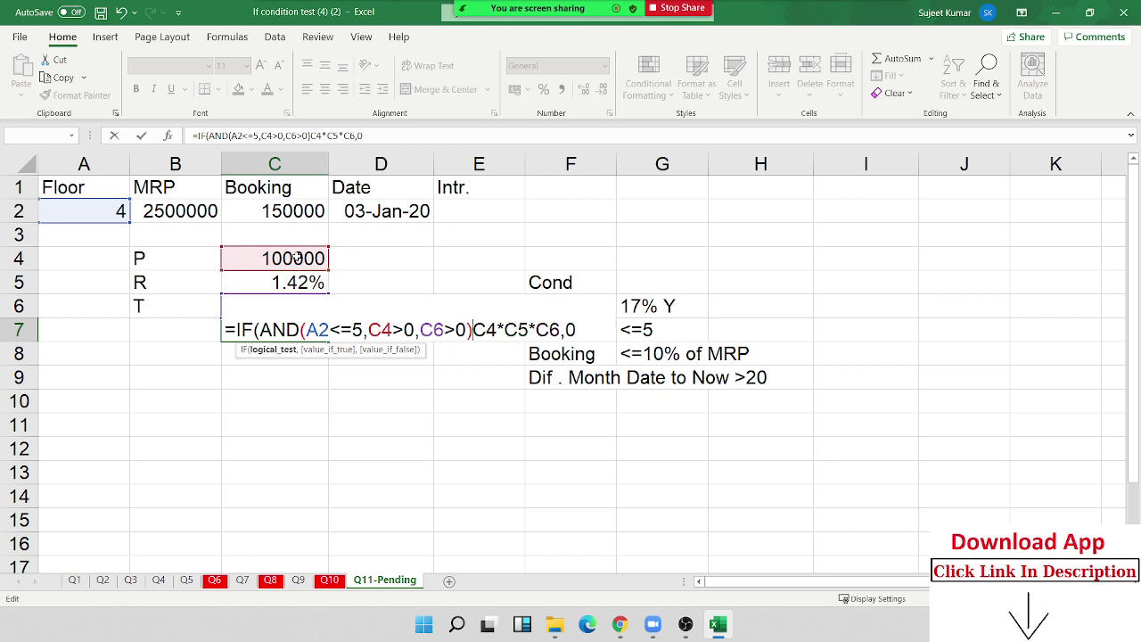
type(",")
key("Return")
key("Return")
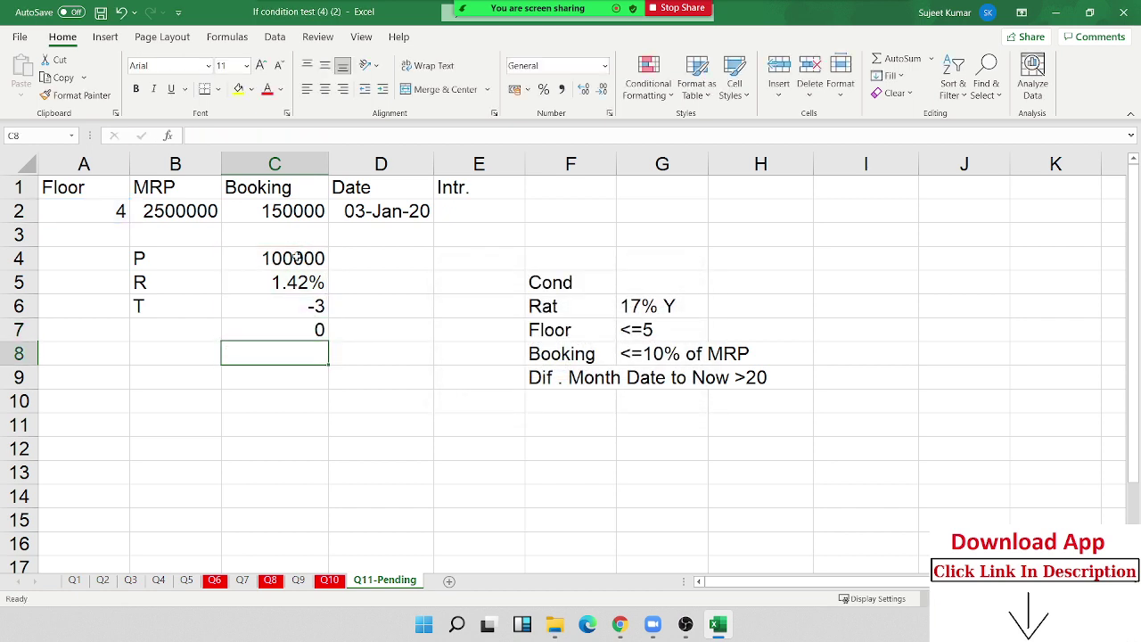
key("Up")
- Clear and then restore C6's DATEDIF months formula while checking the result in C7
key("Up")
key("Delete")
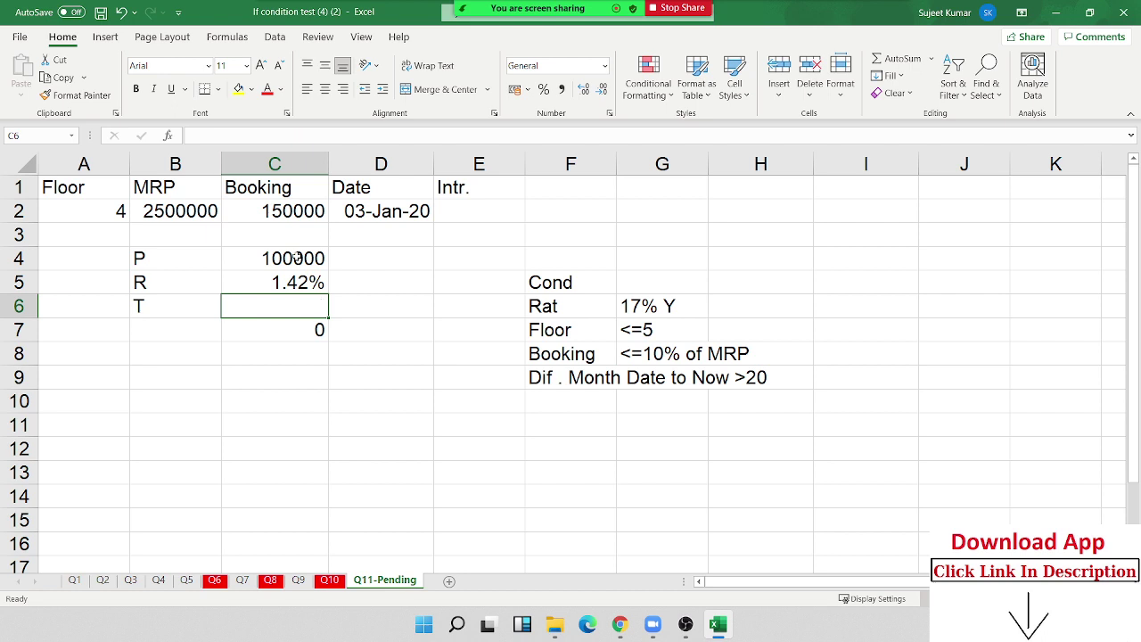
key("Down")
key("Up")
key("ctrl+z")
key("Down")
key("Down")
key("Up")
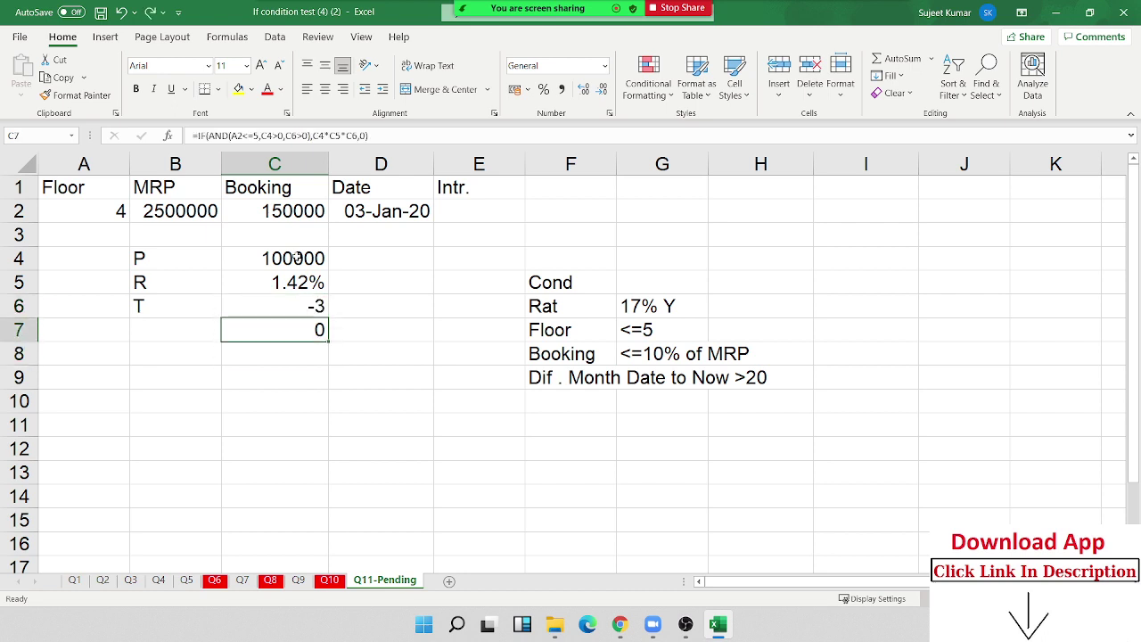
- Change D2's booking year from 2020 to 2019, giving 9 months in C6 and 12750 in C7
left_click(397, 216)
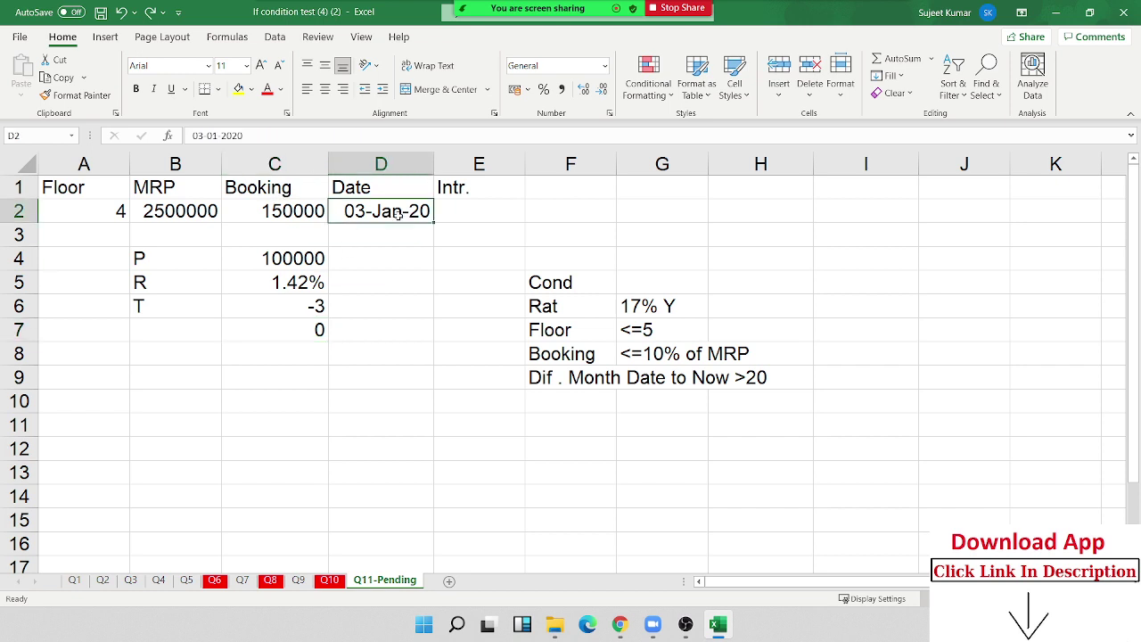
key("F2")
key("BackSpace")
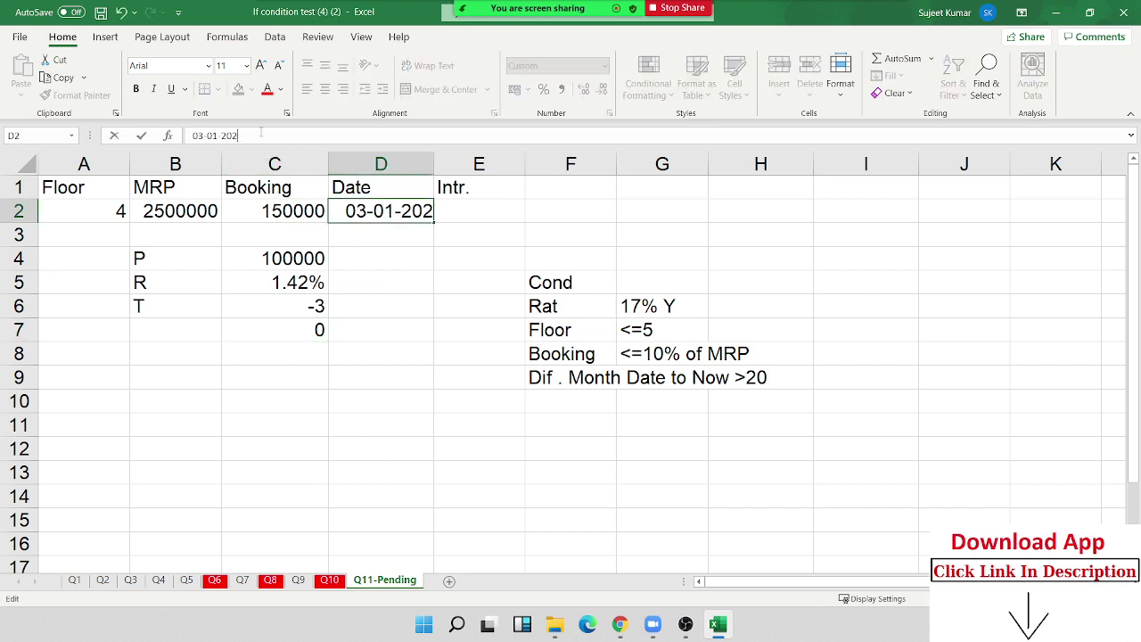
key("BackSpace")
type("19")
key("Return")
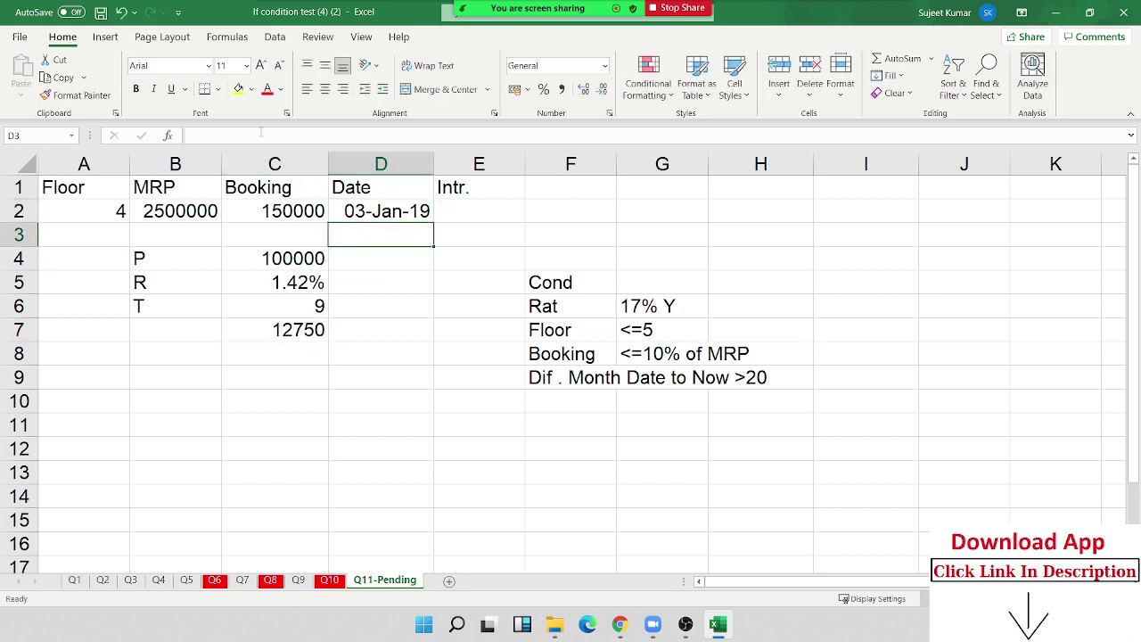
key("Up")
key("Down")
key("Down")
key("Down")
key("Down")
key("Left")
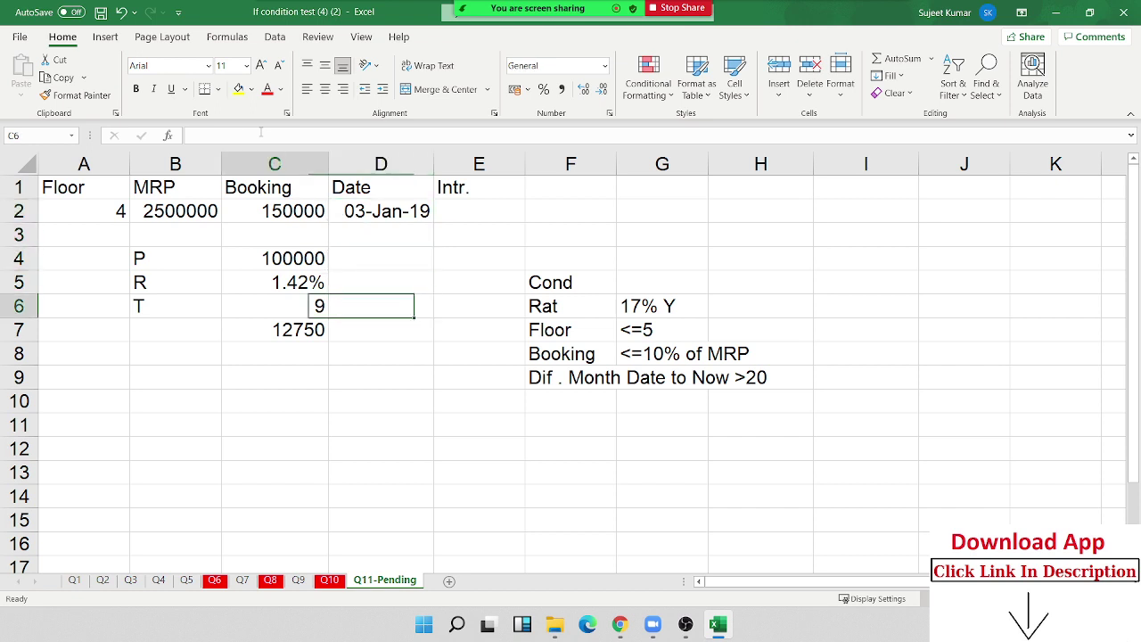
key("Down")
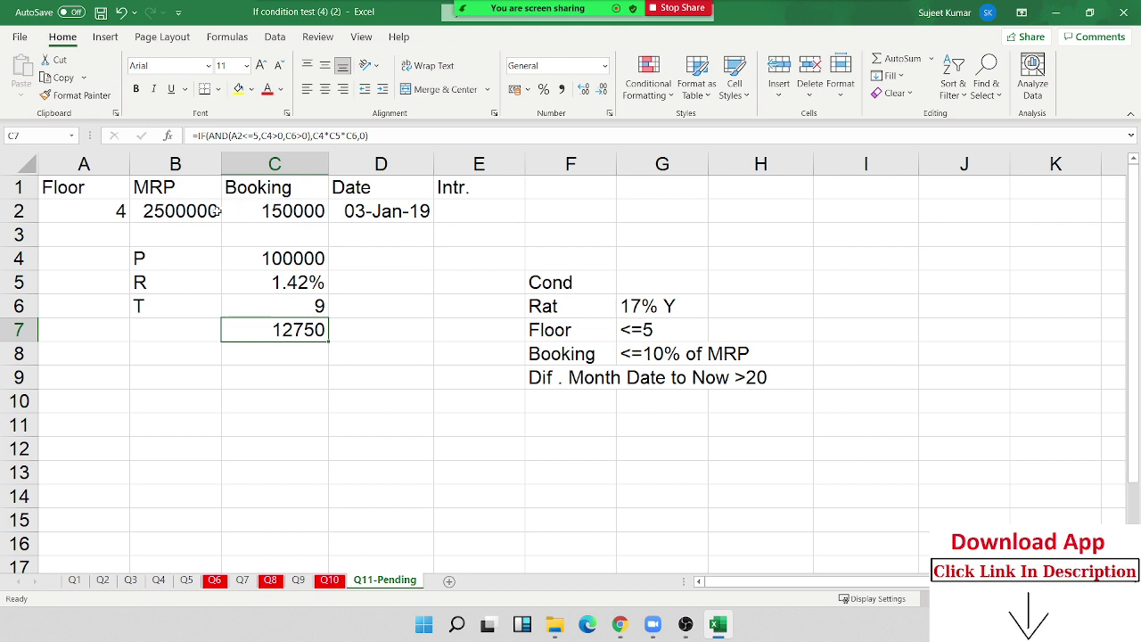
- Change the Booking amount in C2 from 150000 to 350000 and check C7
left_click(269, 204)
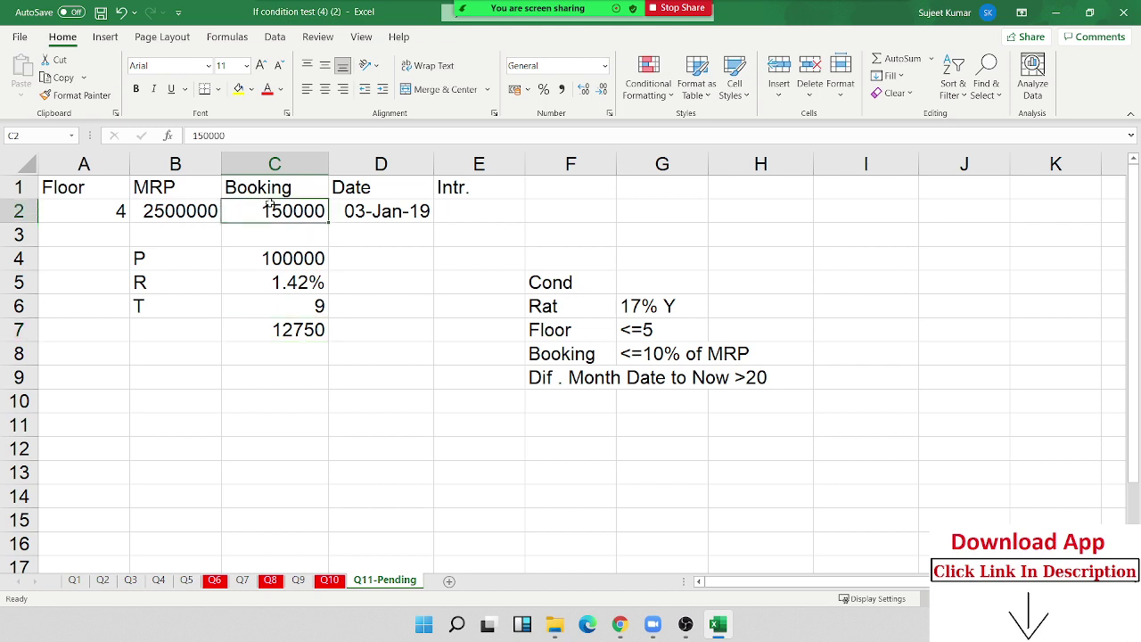
left_click(189, 136)
key("Delete")
type("3")
key("Return")
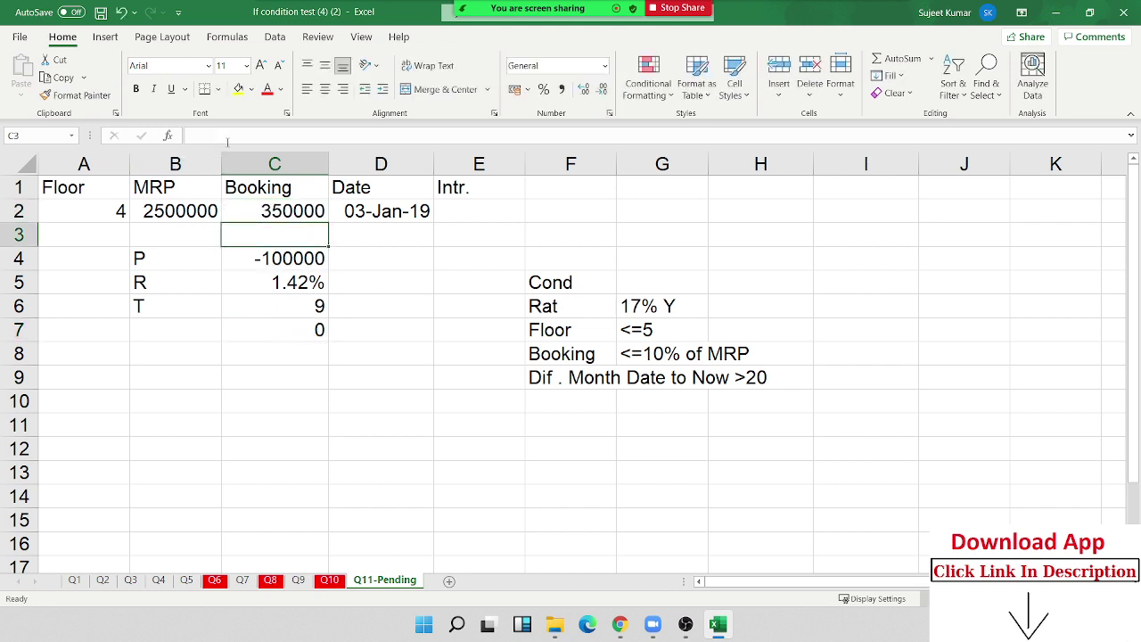
left_click(319, 331)
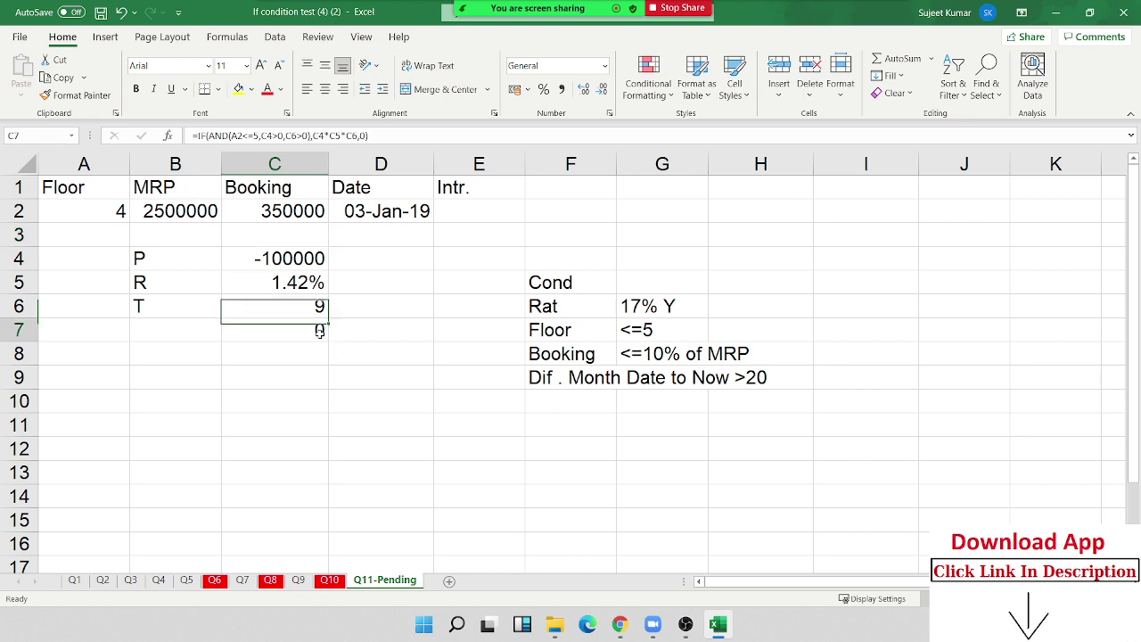
- Change C2 to 250000 and step through C4–C7 to watch them recalculate
left_click(271, 212)
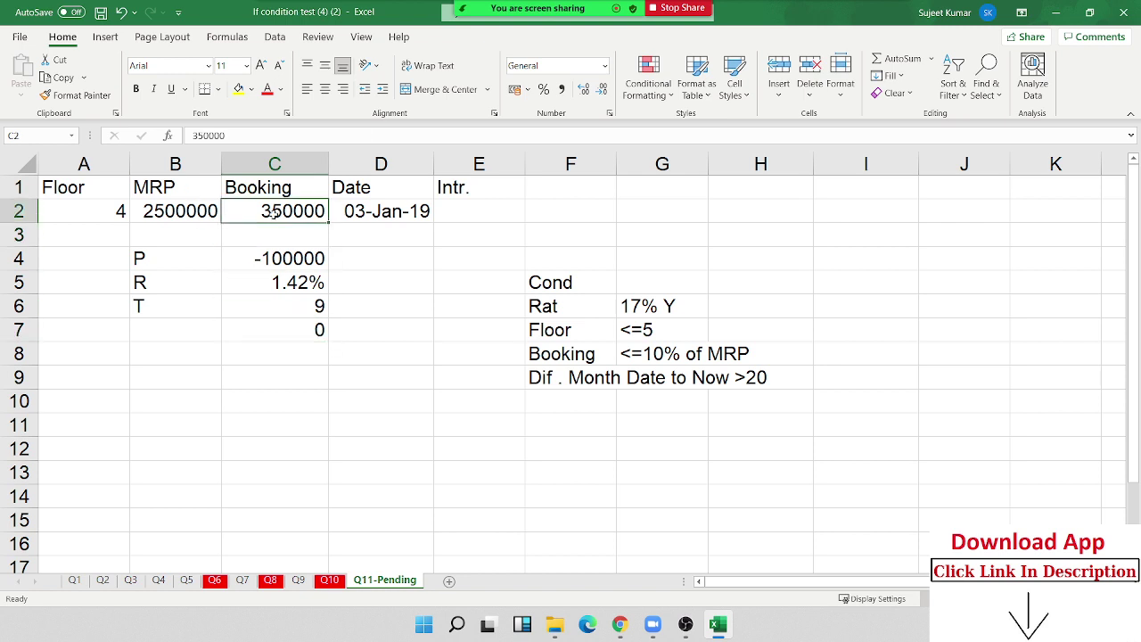
double_click(272, 212)
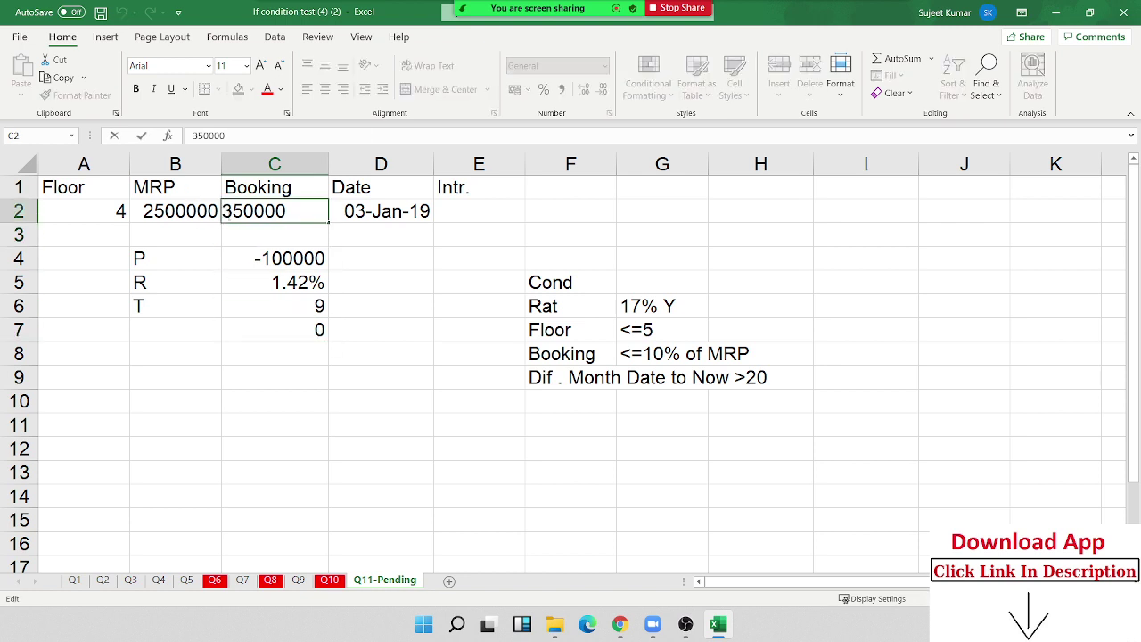
key("BackSpace")
type("2")
key("Return")
key("Return")
key("Down")
key("Down")
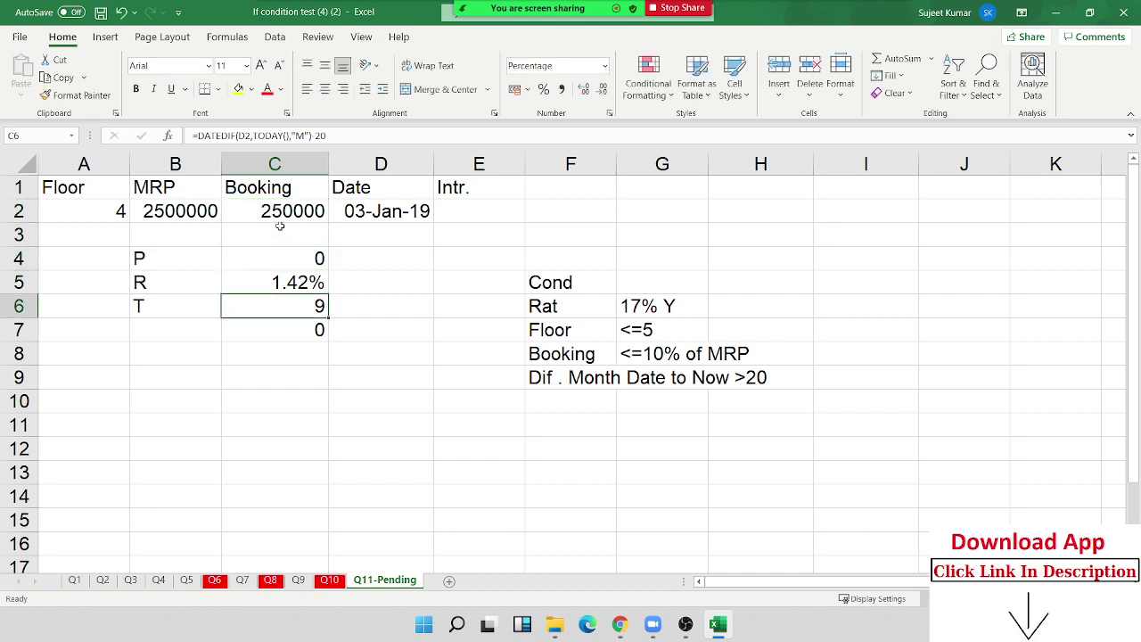
key("Down")
key("Up")
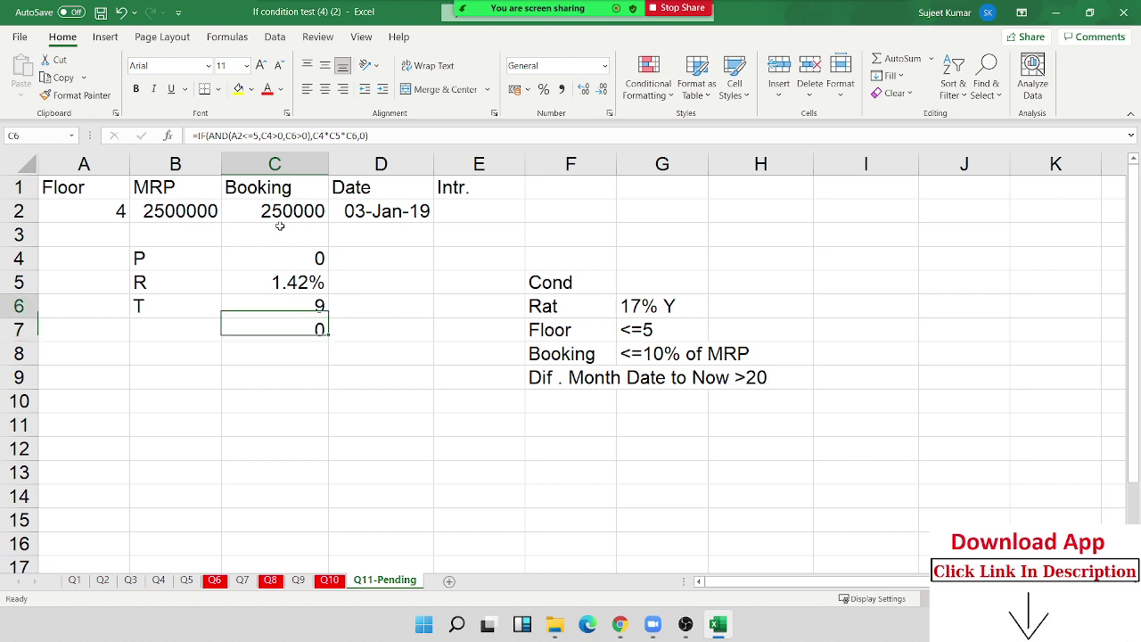
key("Up")
key("Up")
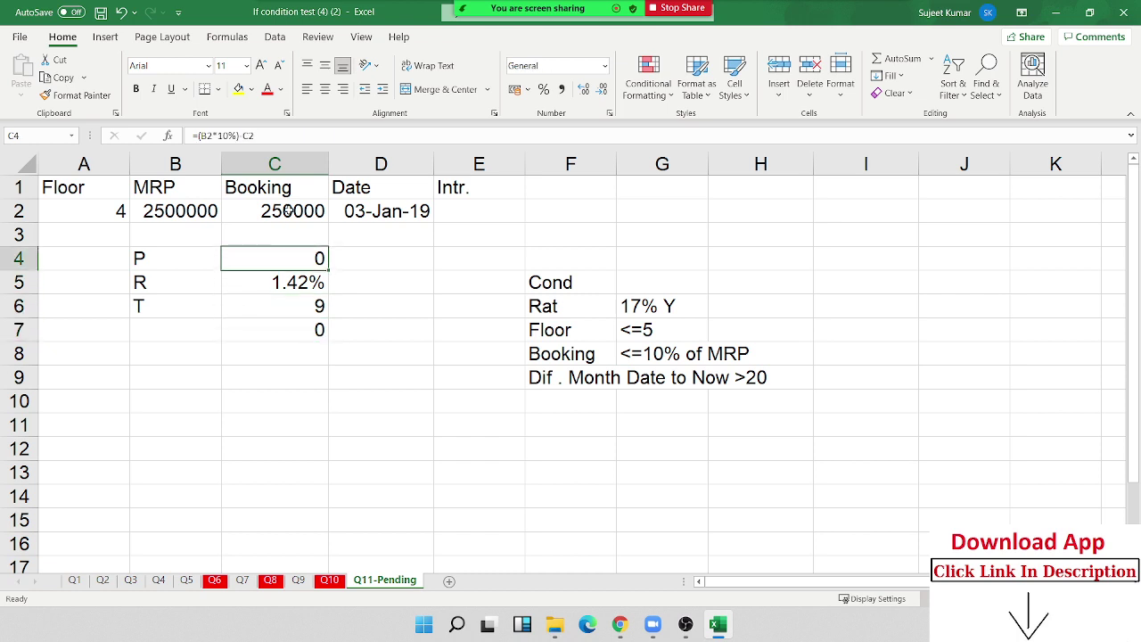
- Leave C2 at 250000, then inspect the row 2 values, the E2:E11 Intr. column and C7
left_click(289, 210)
key("F2")
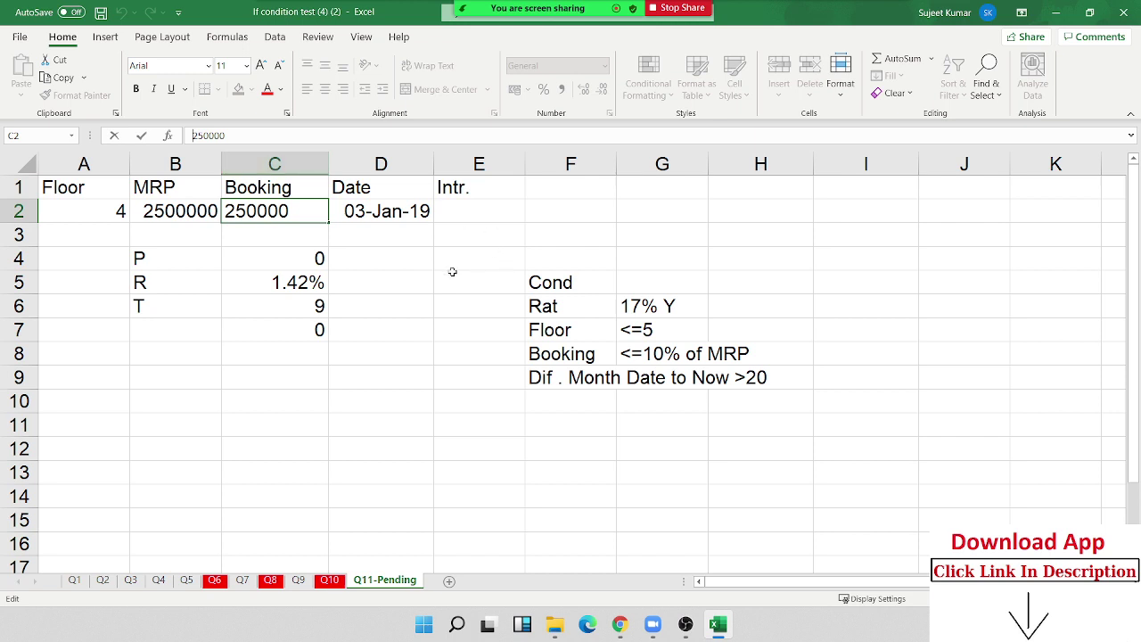
key("Return")
left_click_drag(105, 212, 305, 211)
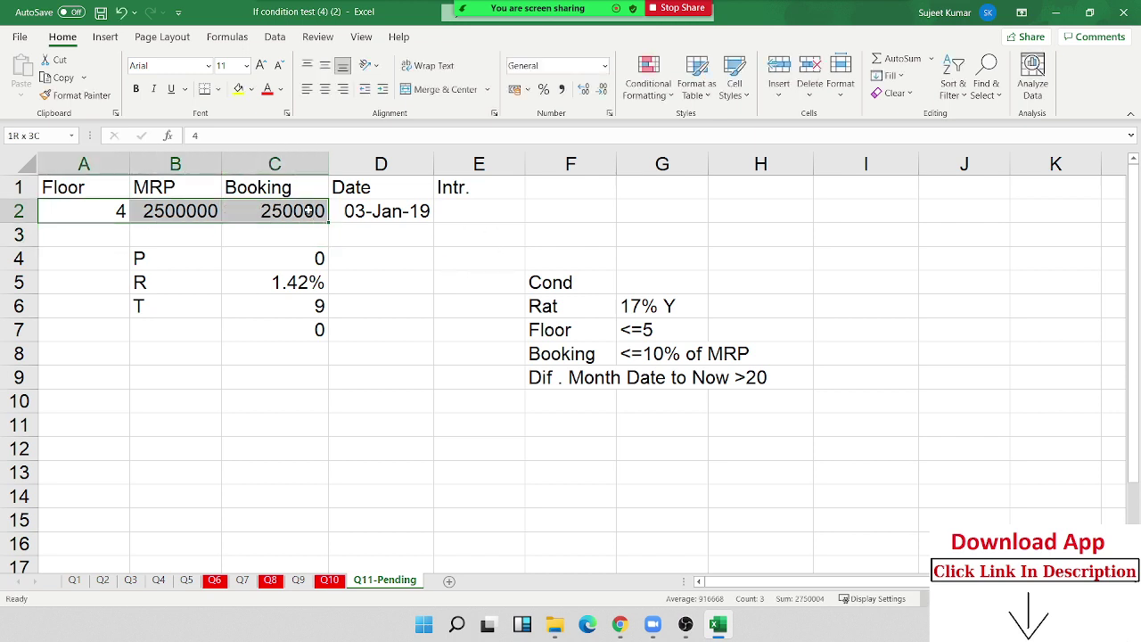
left_click_drag(482, 205, 480, 444)
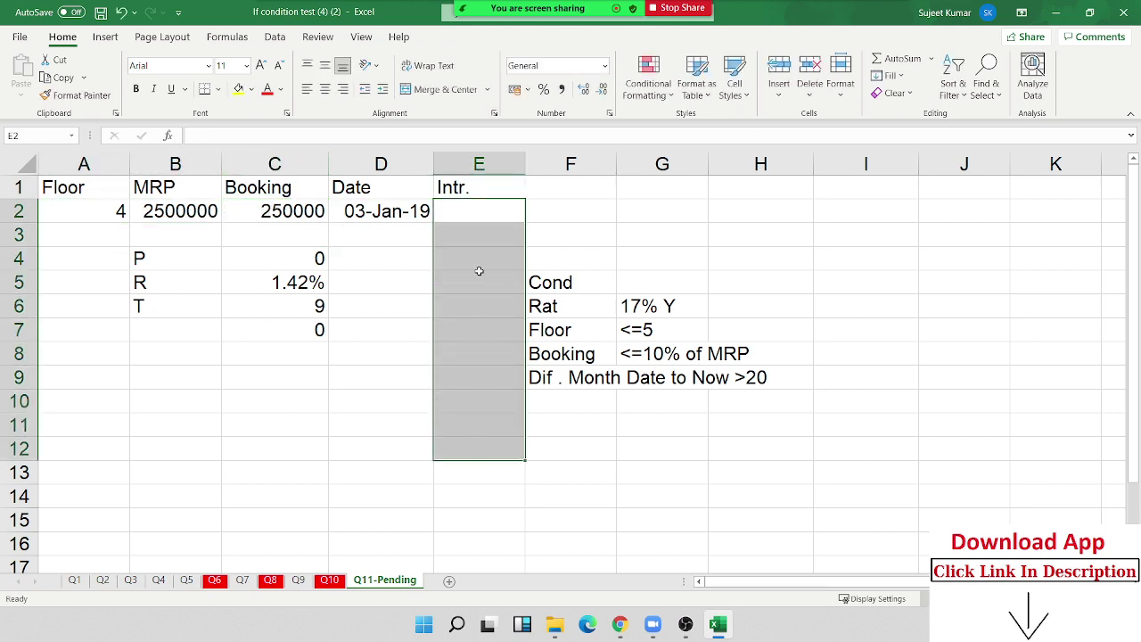
left_click(479, 214)
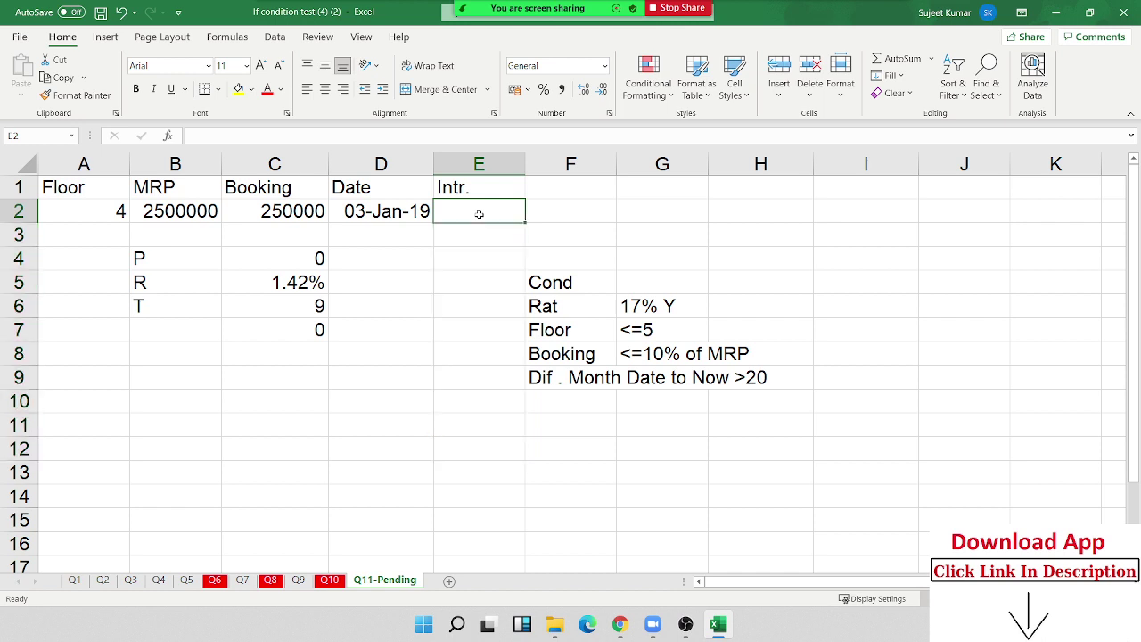
left_click(321, 330)
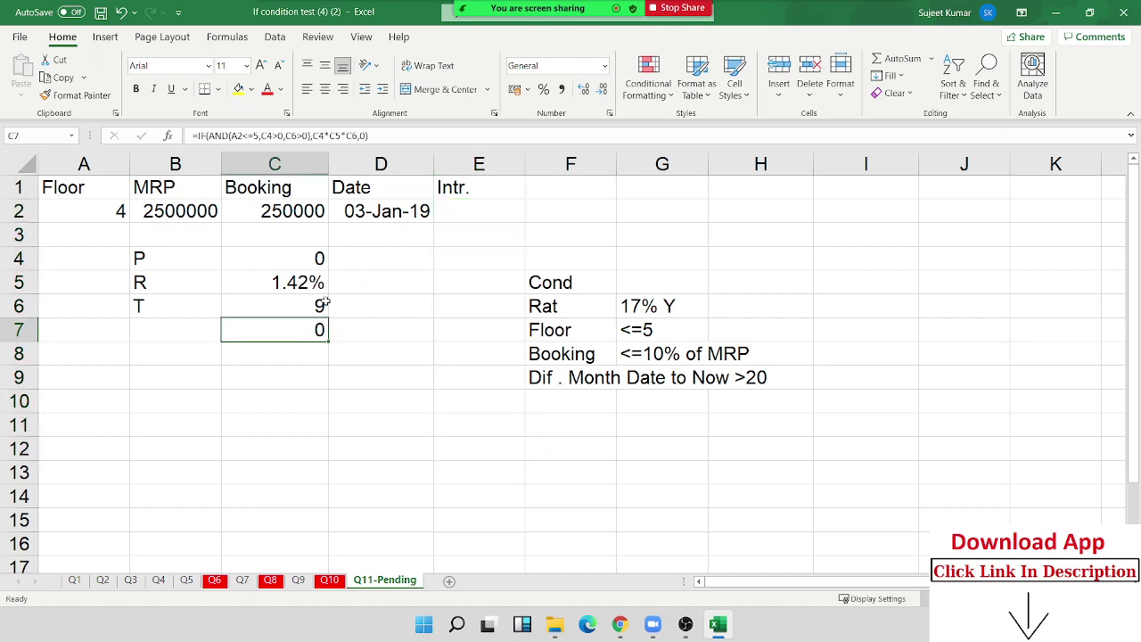
- Inspect the principal formula (B2*10%)-C2 in C4 without changing it
double_click(277, 259)
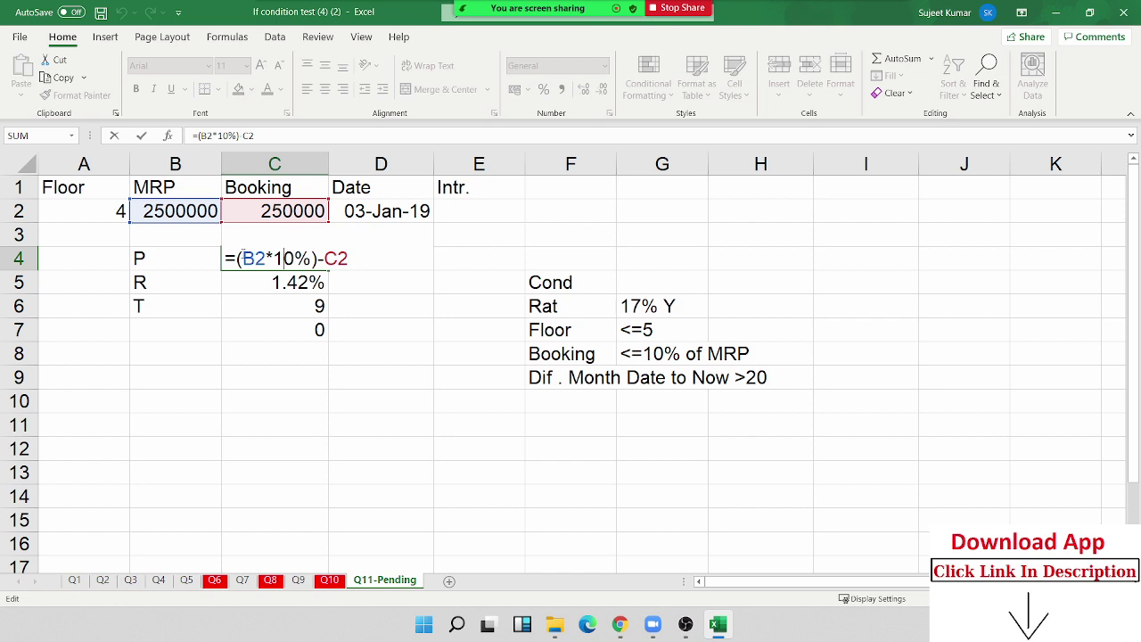
left_click_drag(237, 259, 349, 258)
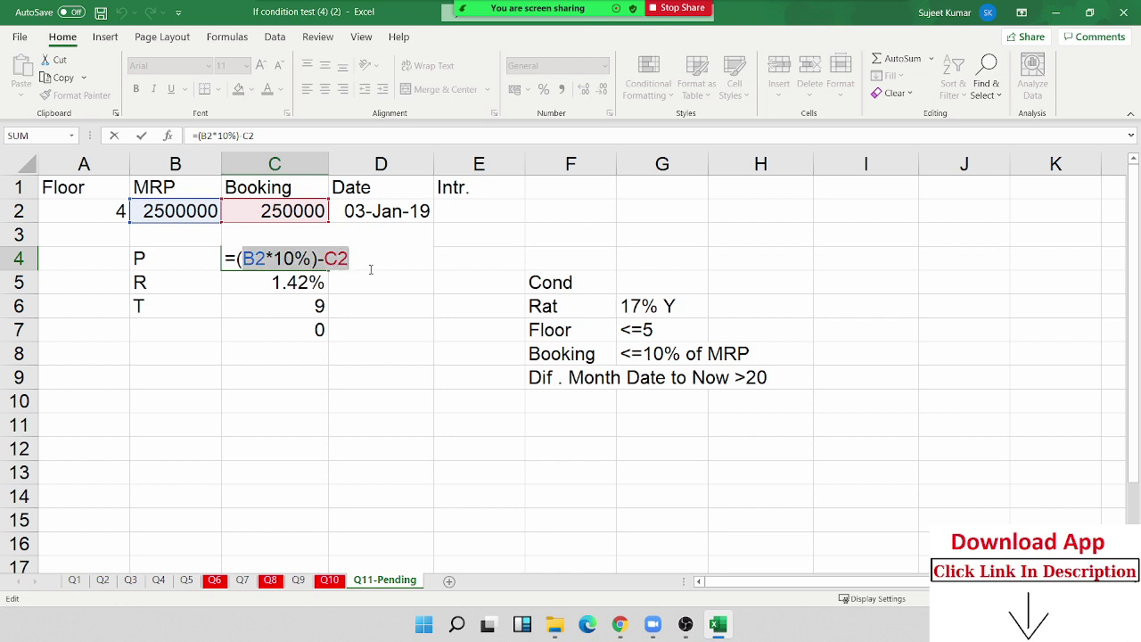
double_click(249, 259)
left_click_drag(278, 263, 380, 275)
key("Escape")
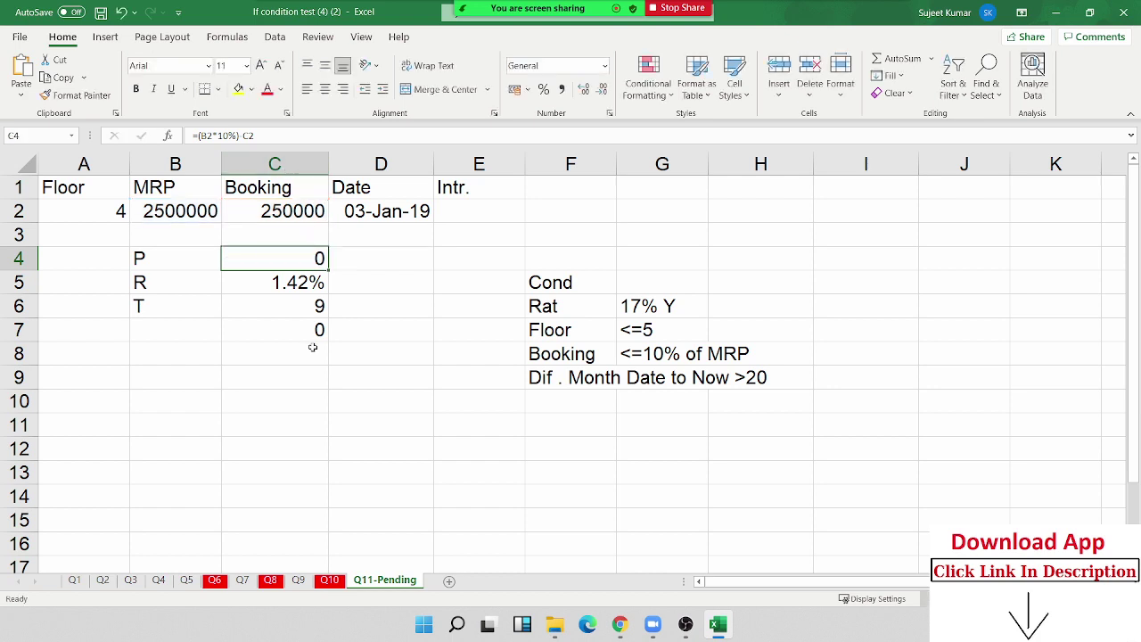
- Replace C4 in the C7 formula with ((B2*10%)-C2) and clear the C4 helper
double_click(312, 331)
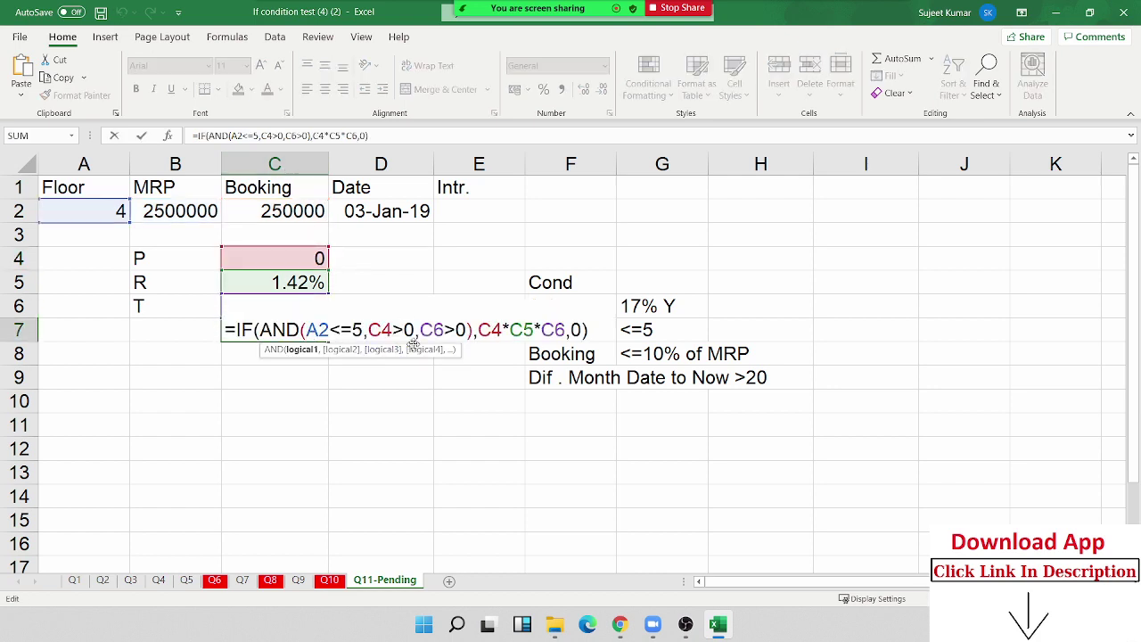
double_click(384, 331)
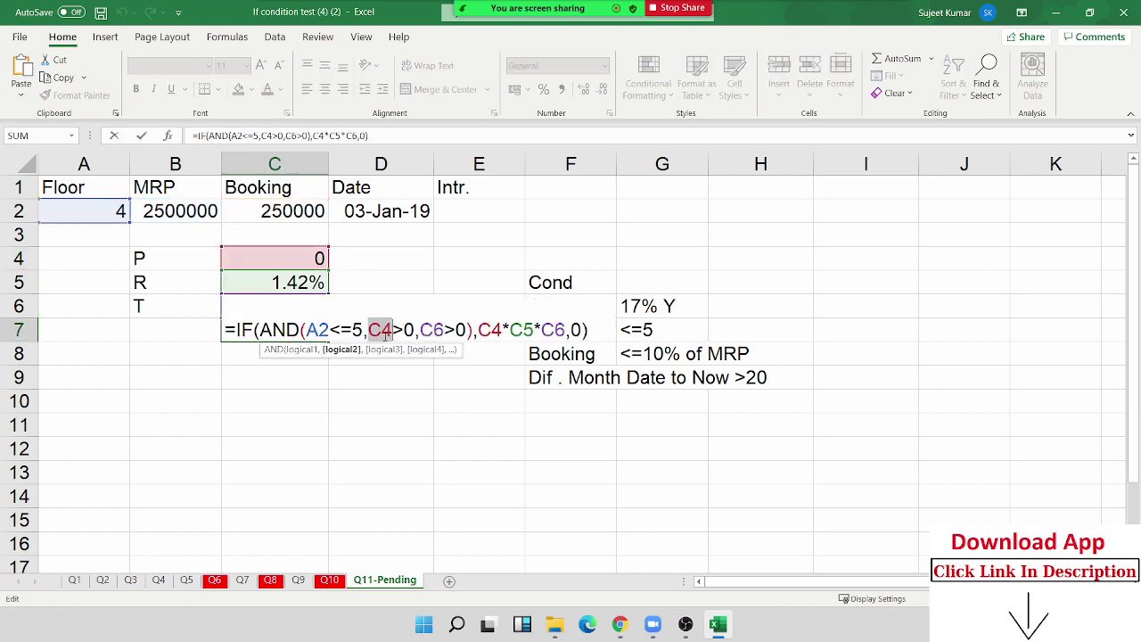
type("()")
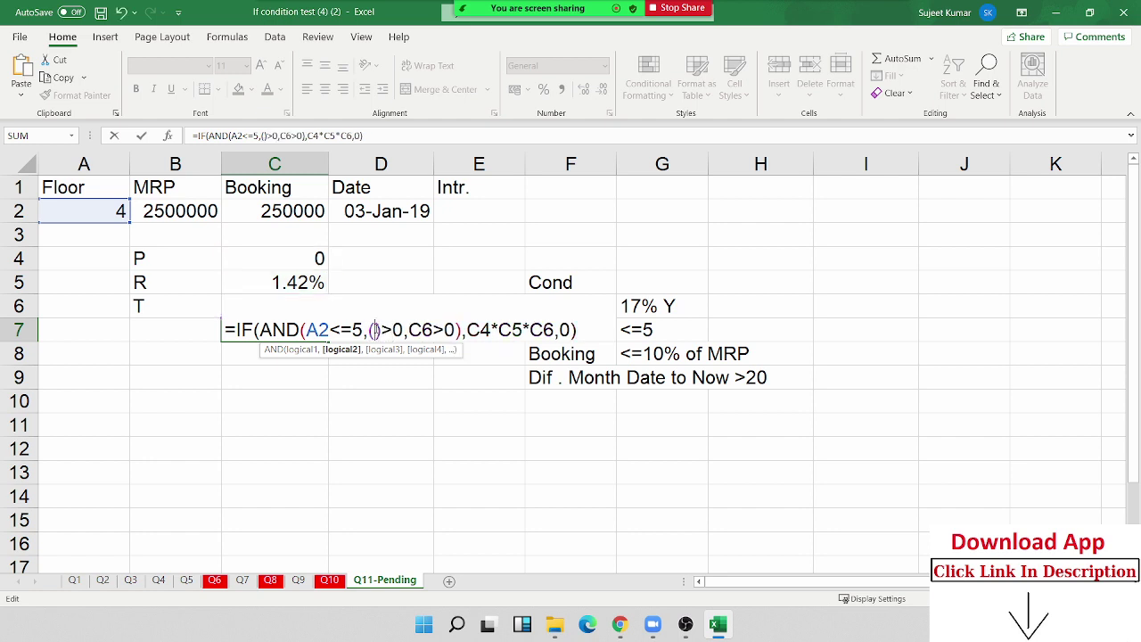
type("(B2*10%)-C2")
key("Return")
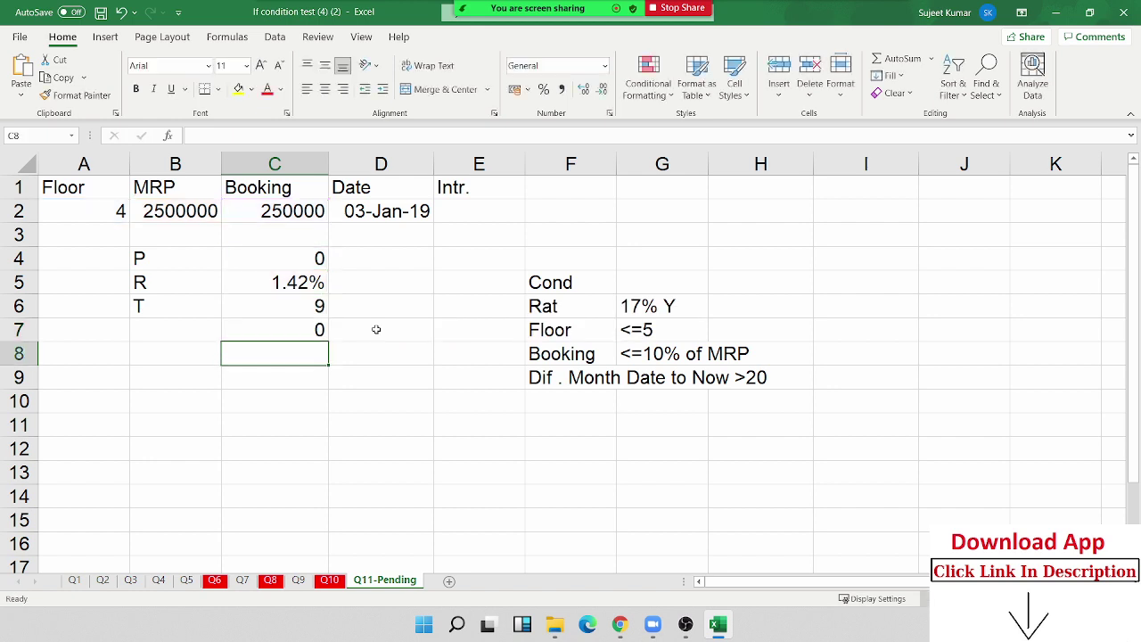
left_click(307, 260)
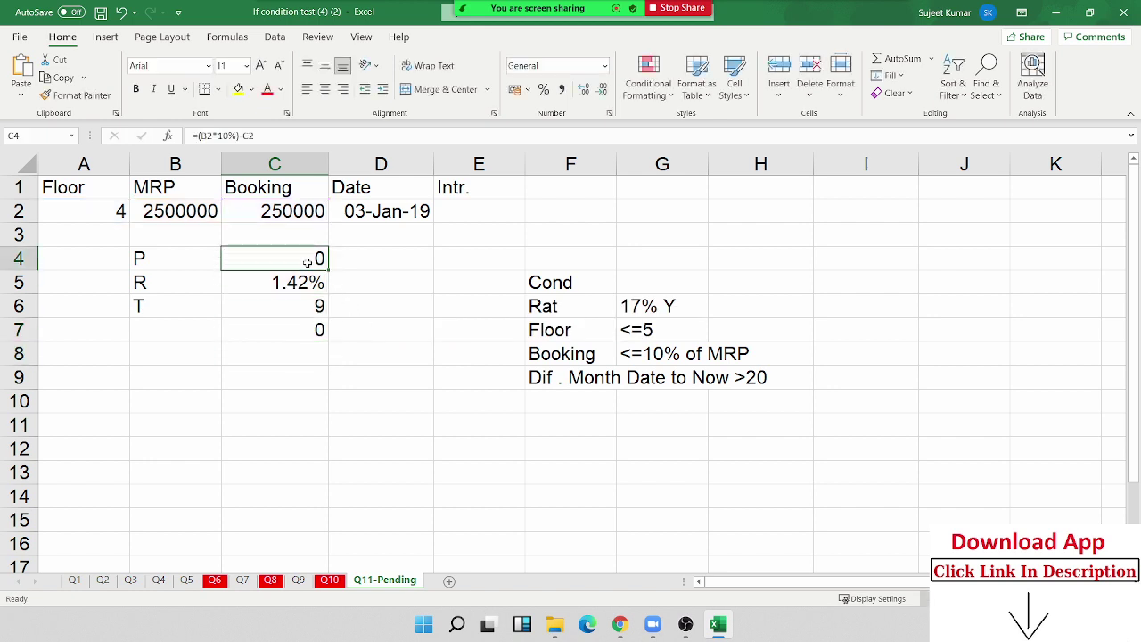
key("Delete")
key("Down")
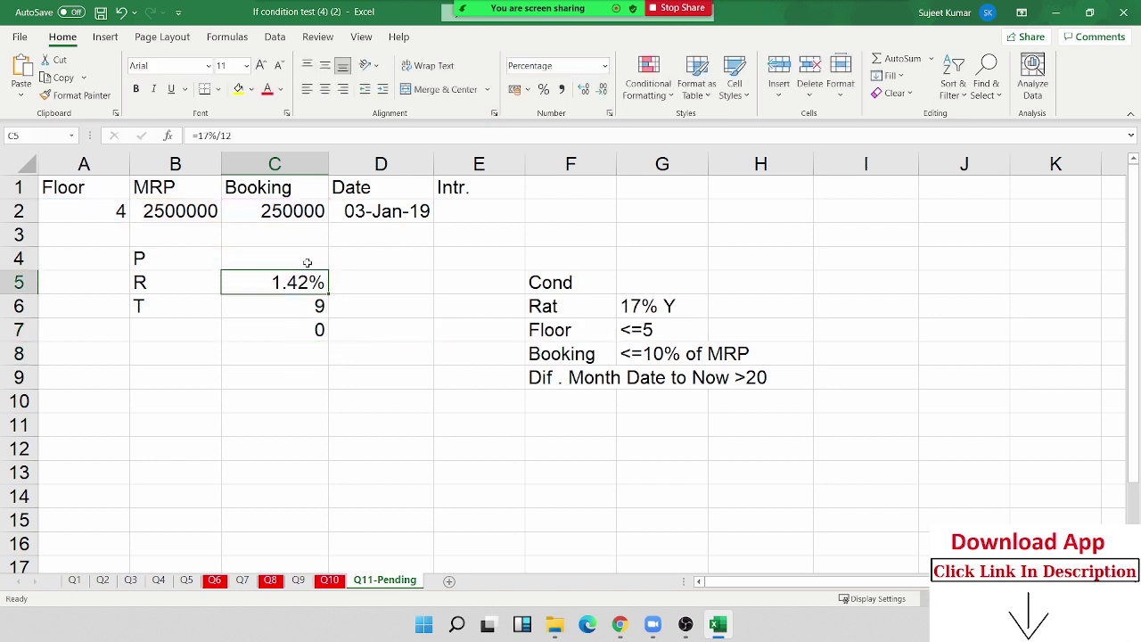
- Replace C5 in C7 with (17%/12), review the formula, then undo the last change
double_click(302, 282)
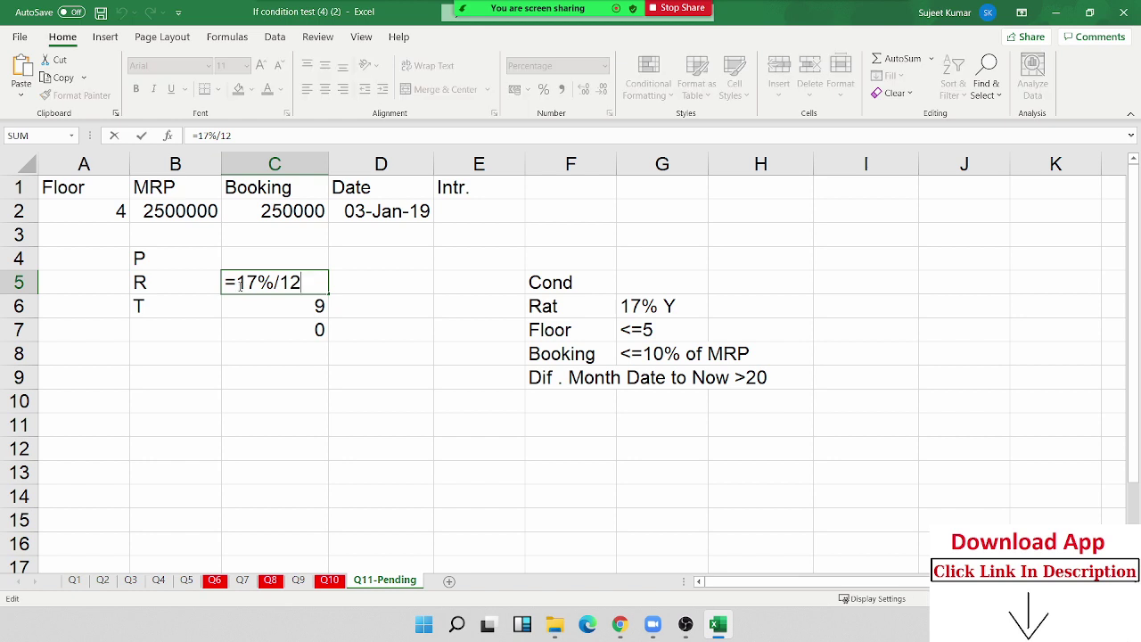
key("Escape")
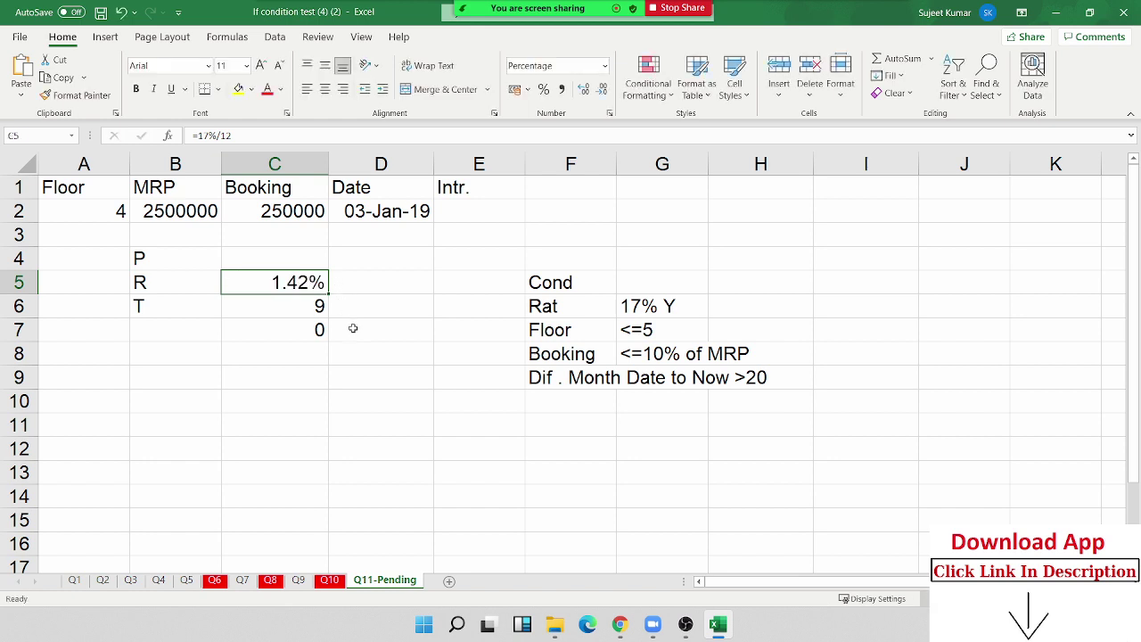
double_click(319, 329)
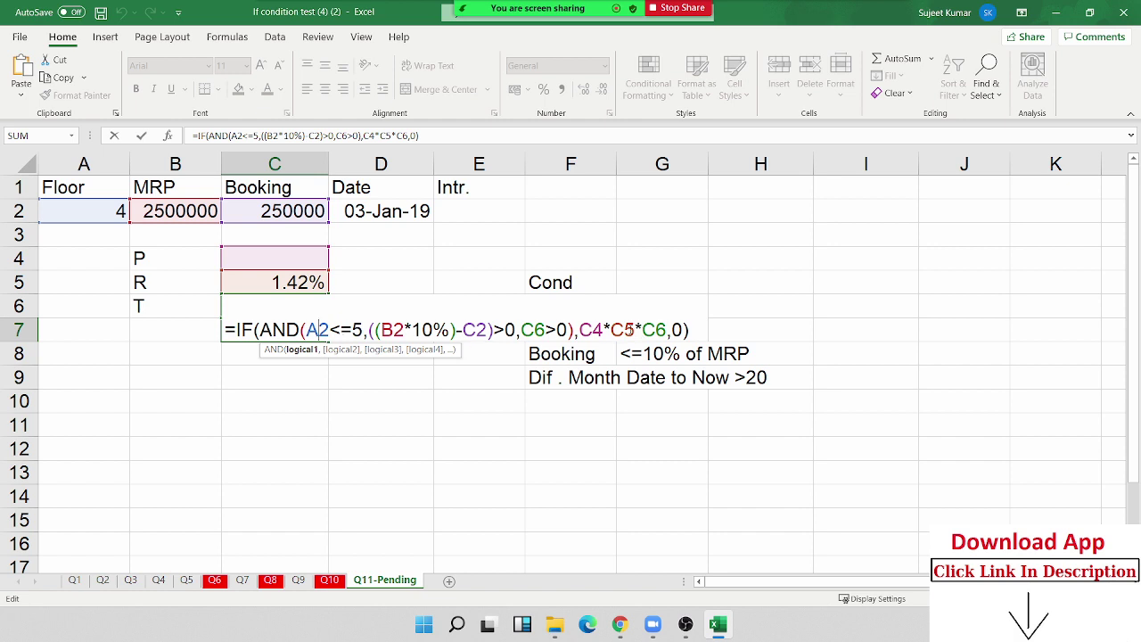
double_click(622, 330)
type("(")
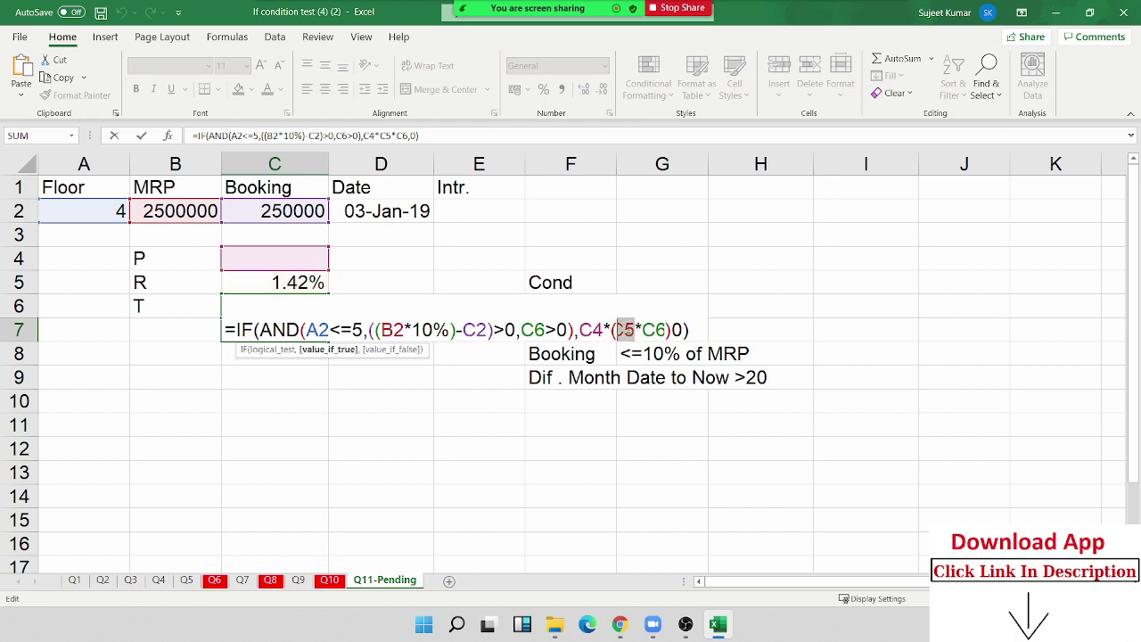
type(")")
key("Left")
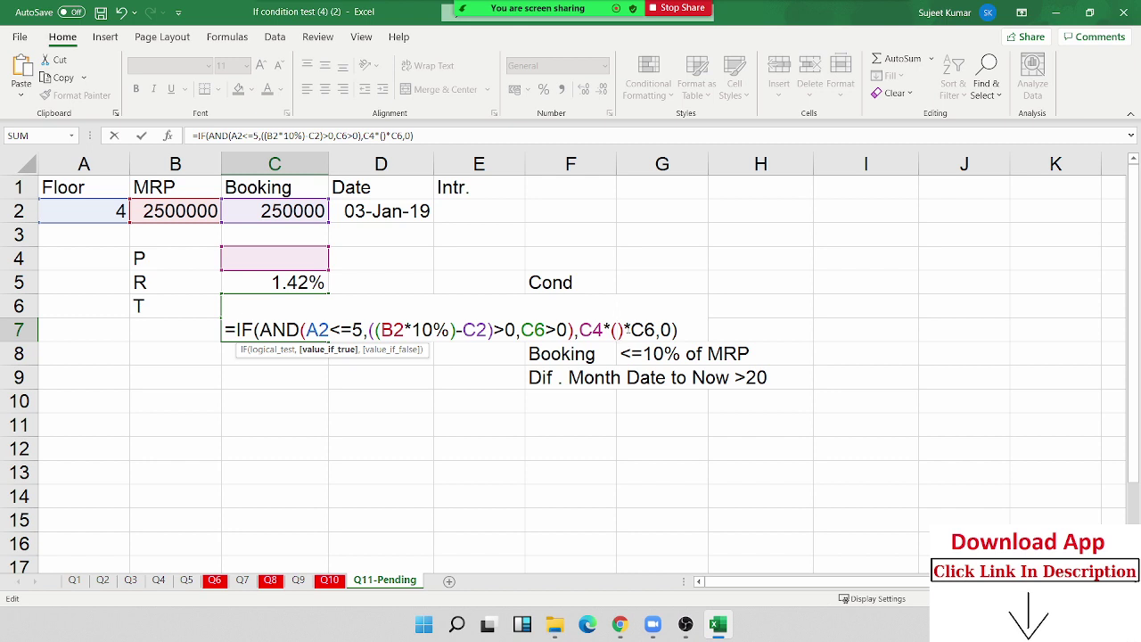
type("17%/12")
key("Return")
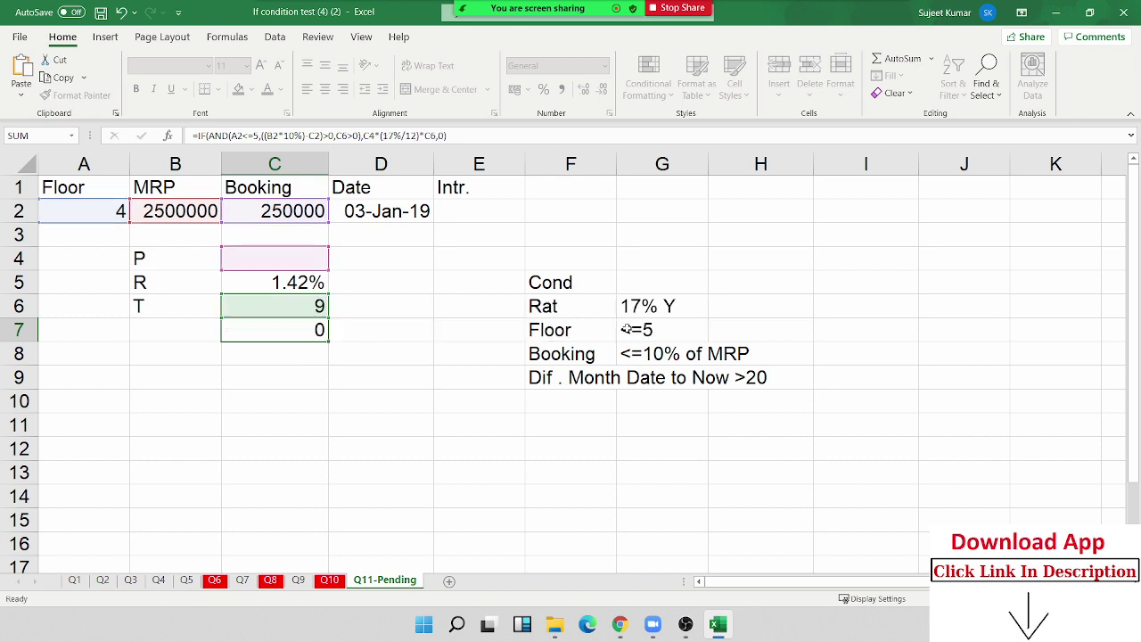
double_click(288, 331)
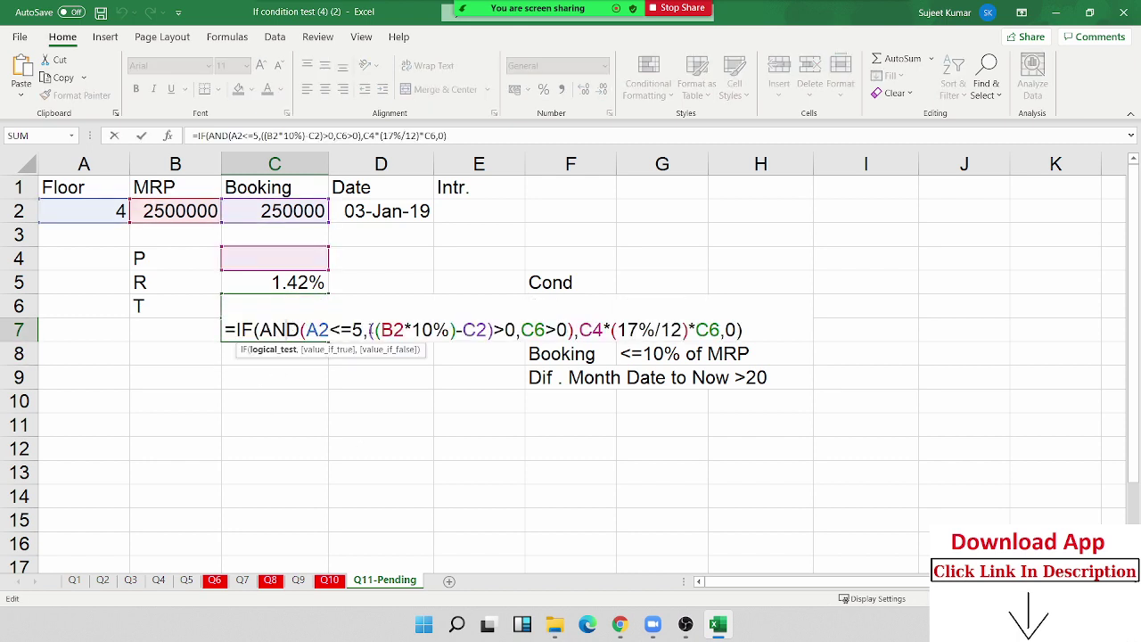
key("Escape")
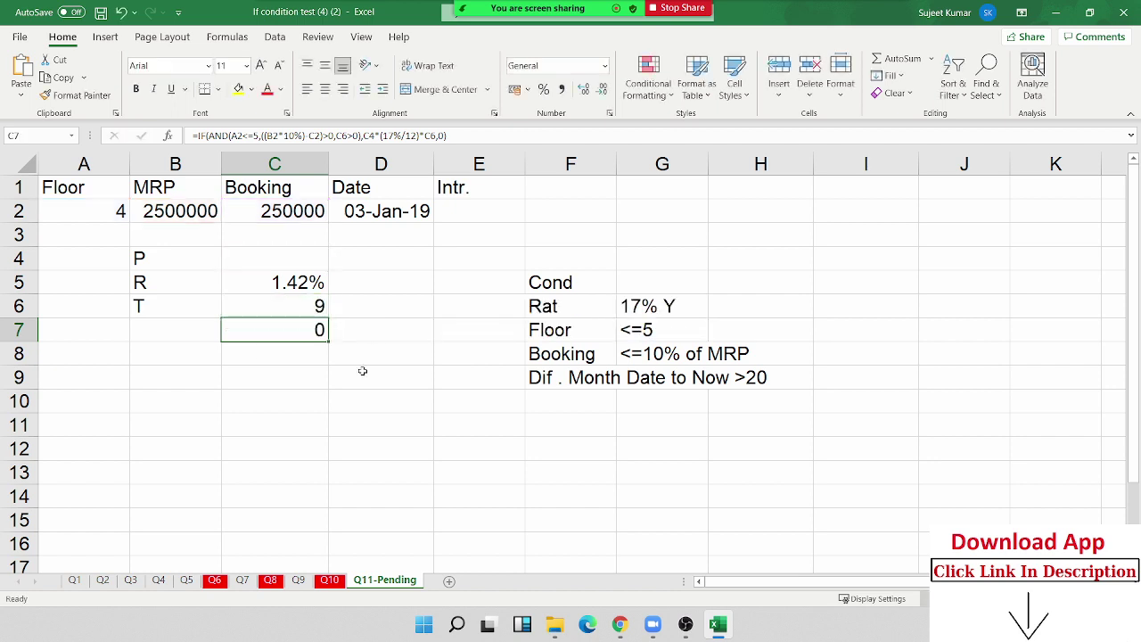
key("ctrl+z")
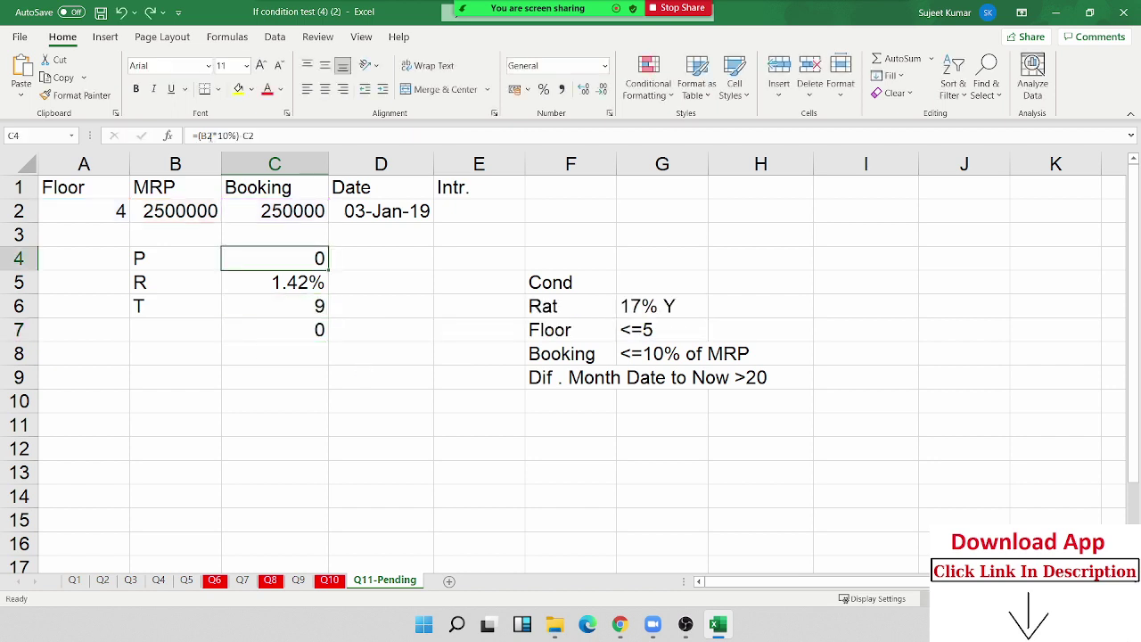
- Copy (B2*10%)-C2 from C4 and paste it in brackets over C7's C4 reference
left_click_drag(200, 135, 239, 136)
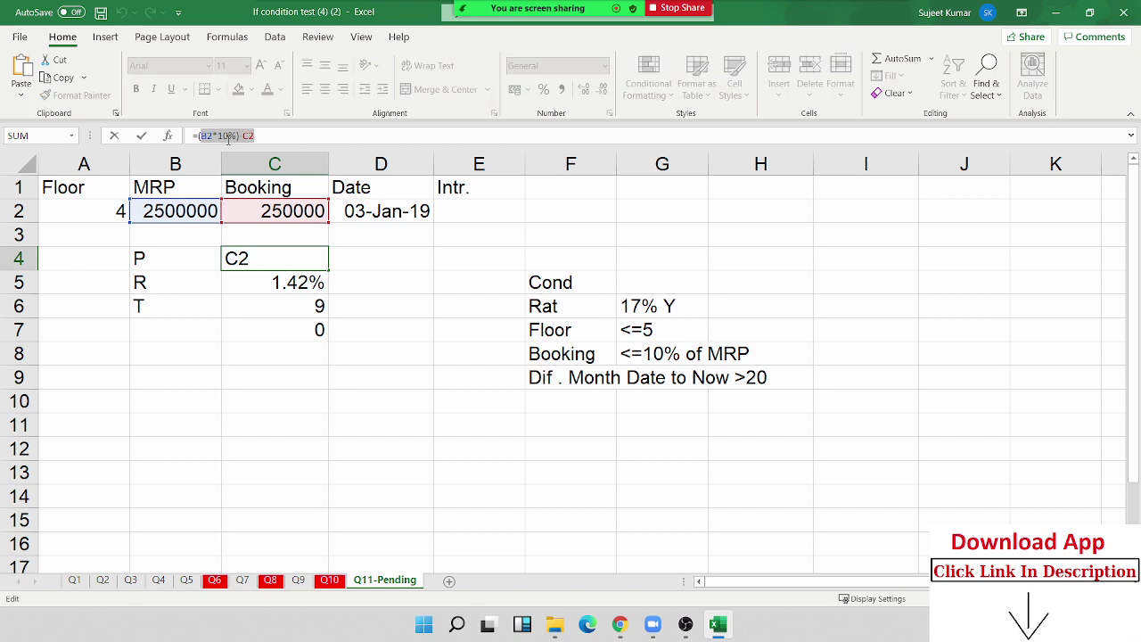
left_click_drag(198, 135, 239, 135)
key("Escape")
double_click(301, 329)
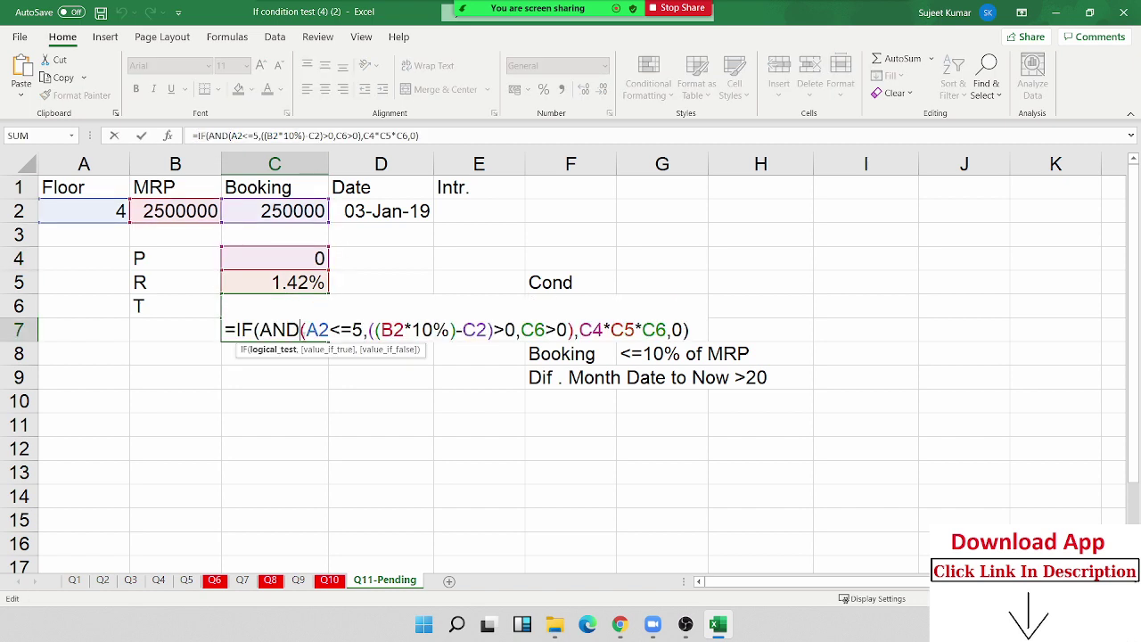
double_click(590, 329)
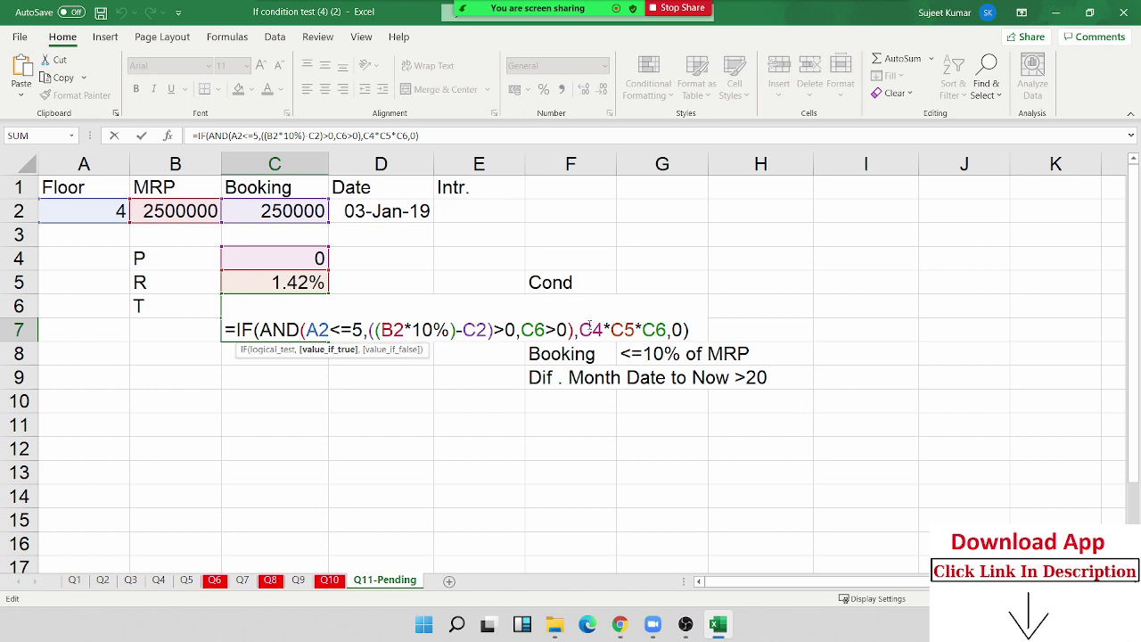
type("()")
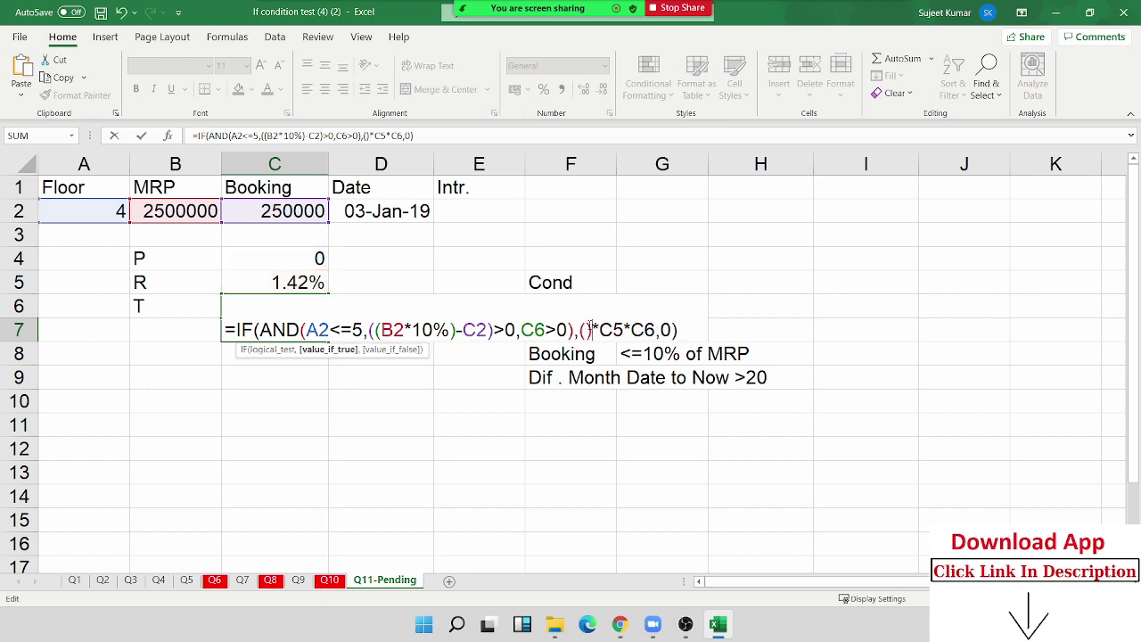
type("(B2*10%)-C2")
key("Return")
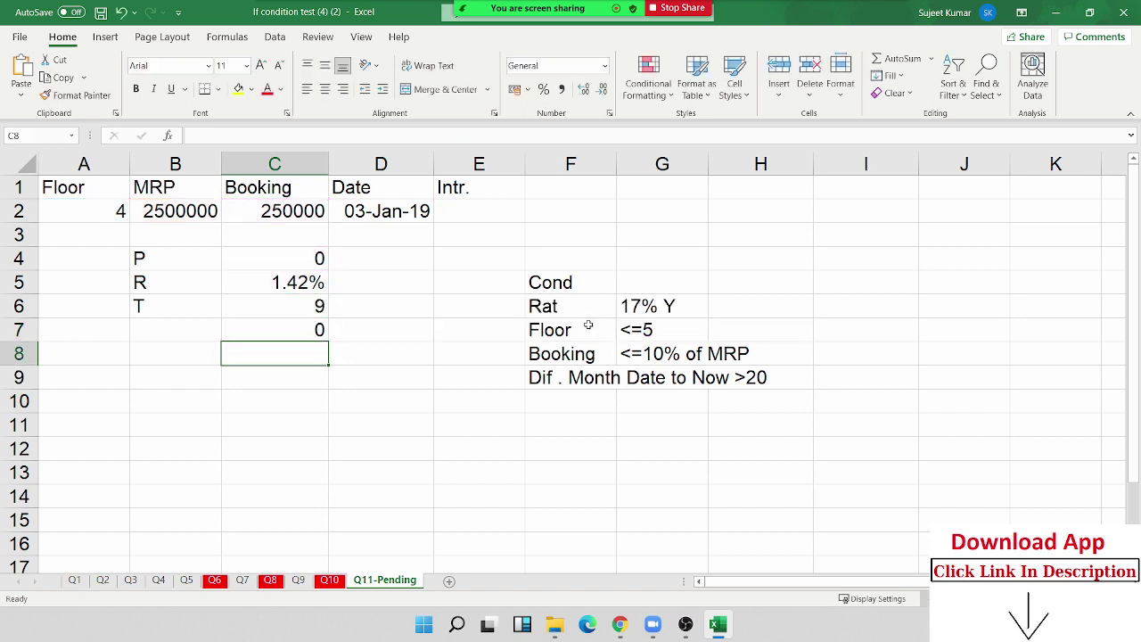
key("Up")
- Clear the principal helper in C4 and look at C5's 17%/12 rate formula
left_click(422, 138)
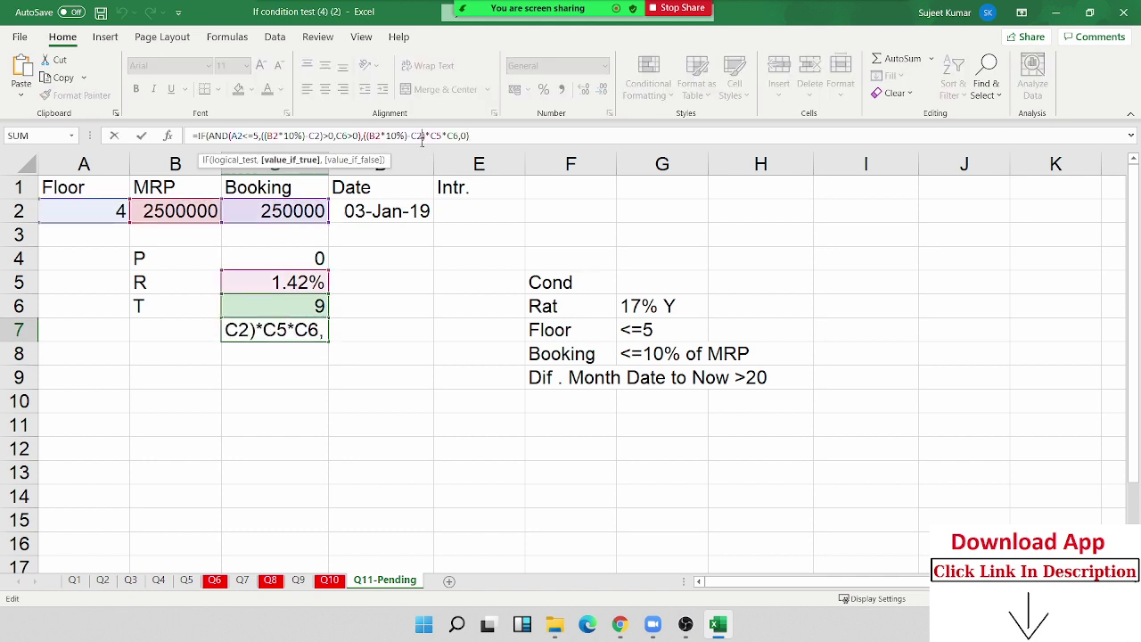
key("Escape")
left_click(293, 261)
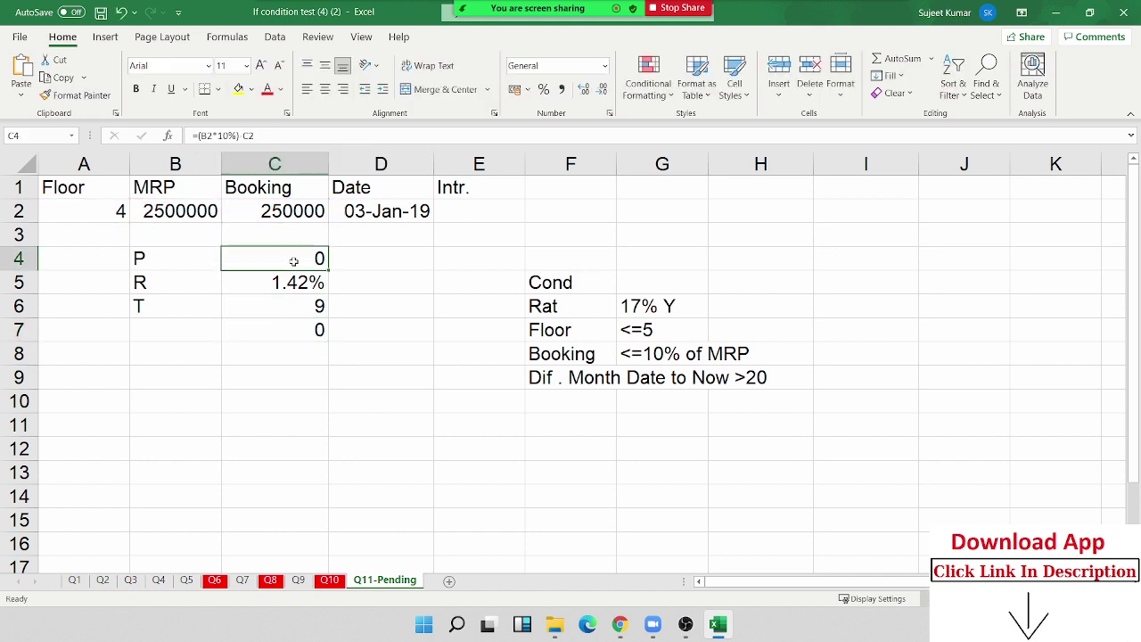
key("Delete")
left_click(286, 286)
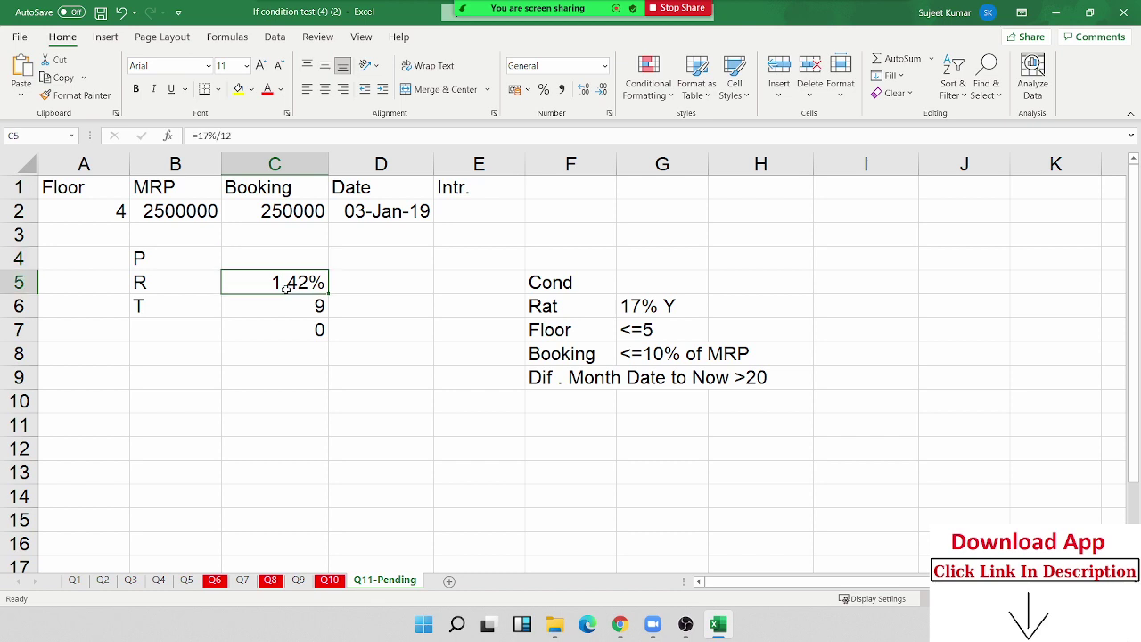
double_click(290, 282)
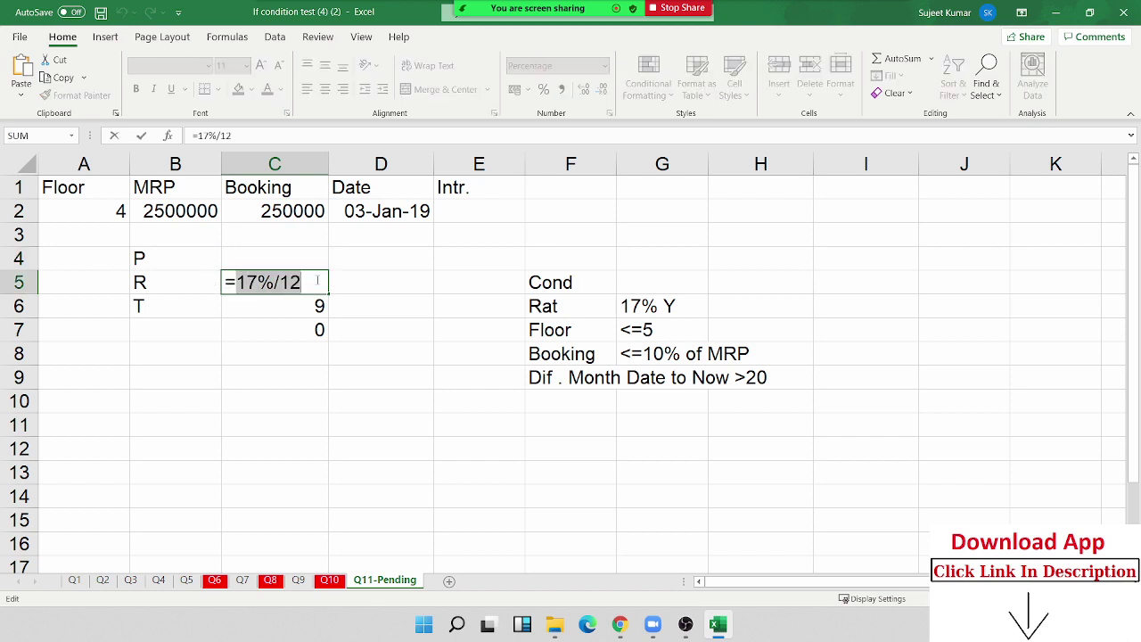
- Replace C5 in the C7 formula with (17%/12) and recheck the committed formula
left_click(313, 329)
double_click(315, 330)
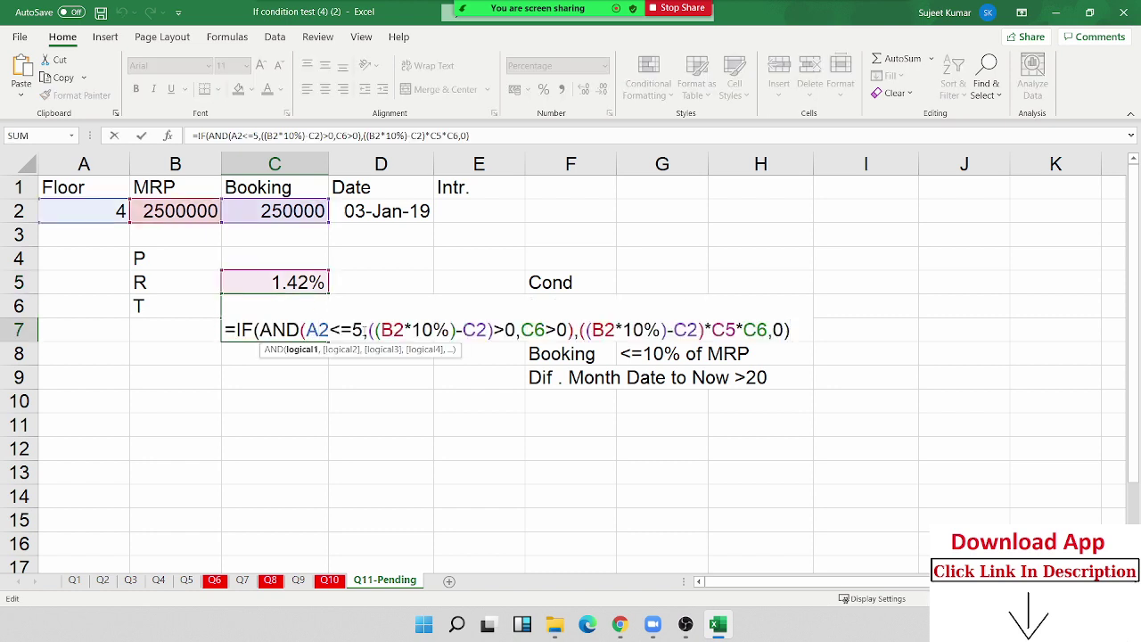
double_click(726, 331)
key("BackSpace")
type("(")
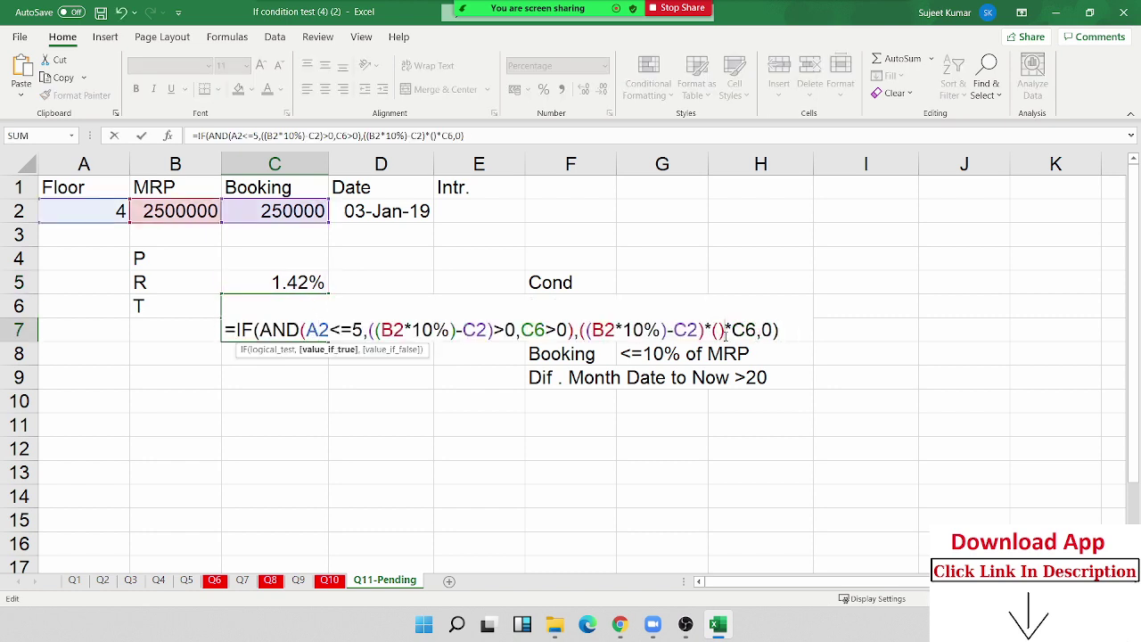
type(")")
type("17%/12")
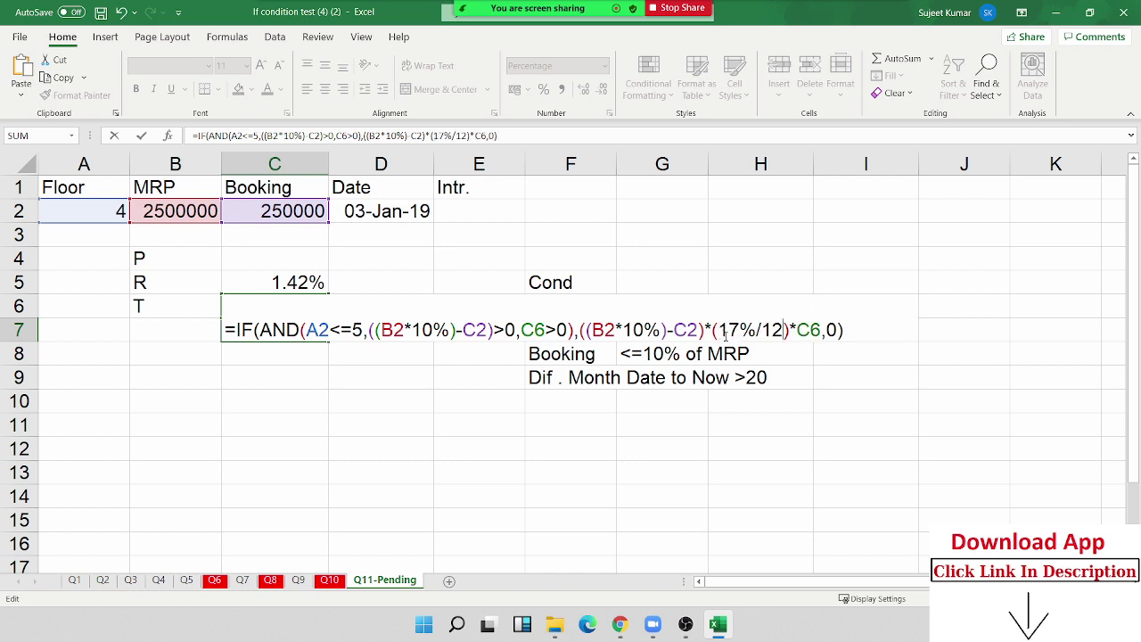
key("Return")
key("Up")
key("F2")
key("Escape")
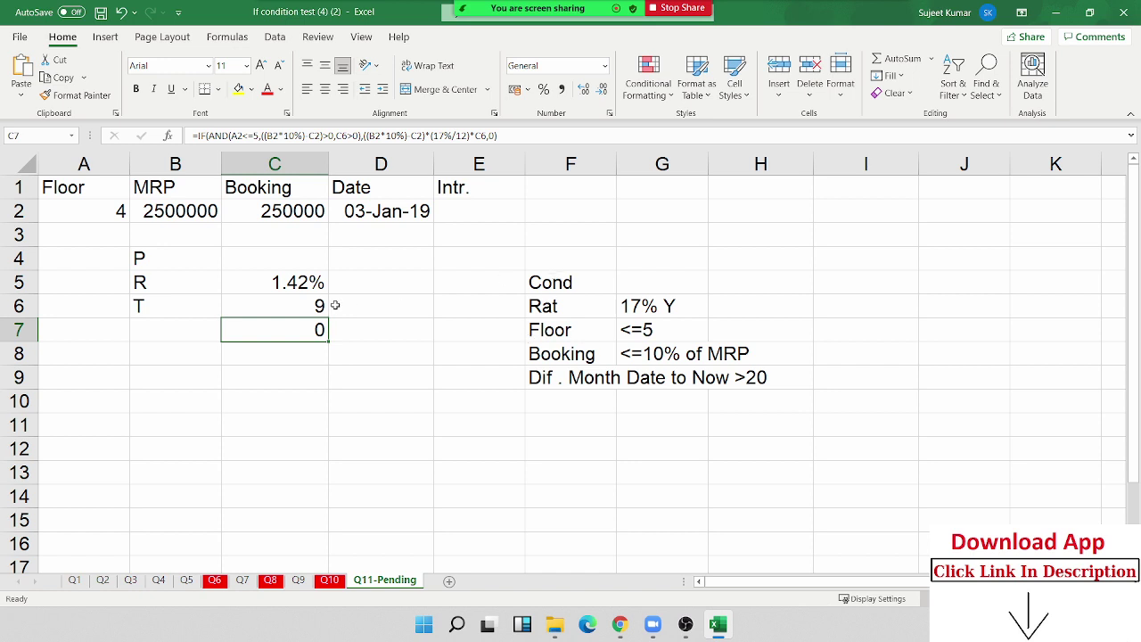
- Clear the C5 rate helper and copy C6's DATEDIF months expression
left_click(295, 290)
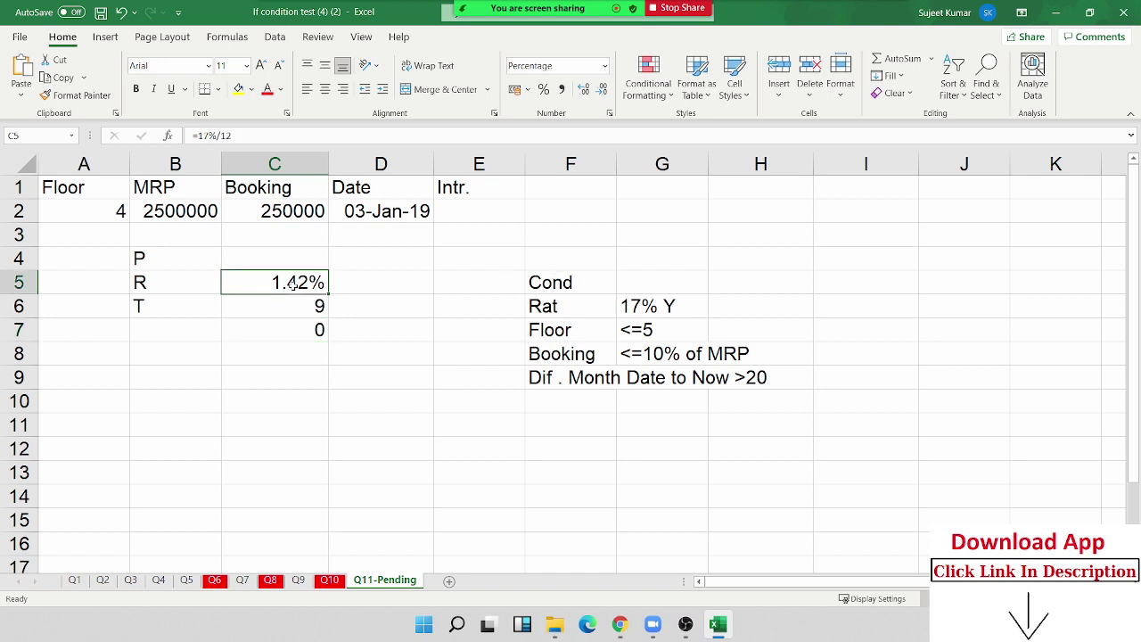
key("Delete")
key("Down")
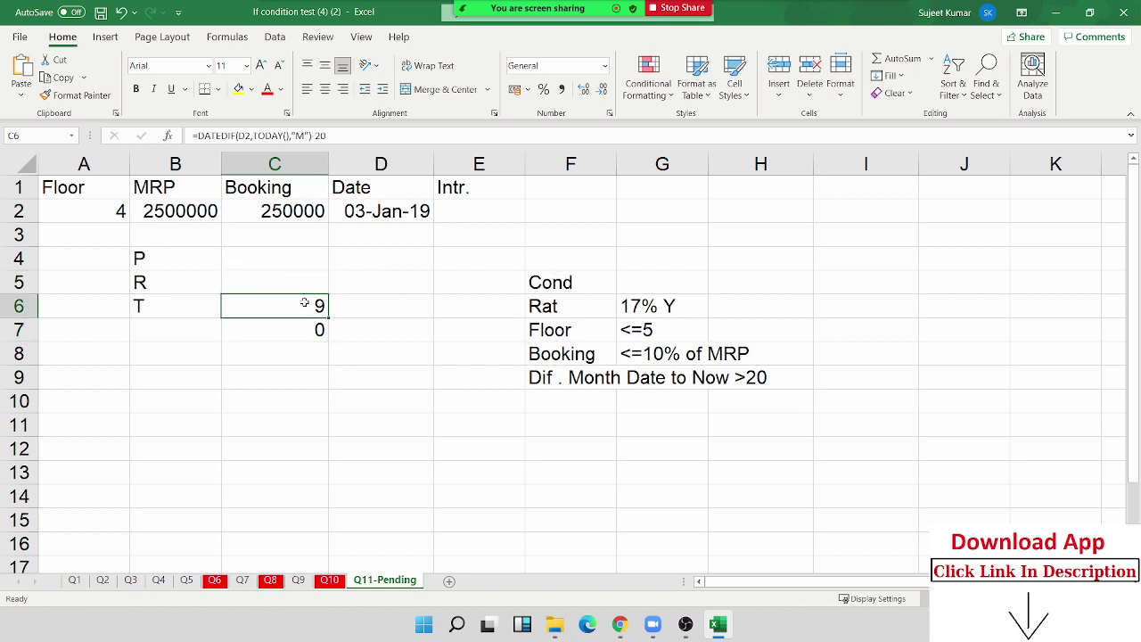
double_click(305, 303)
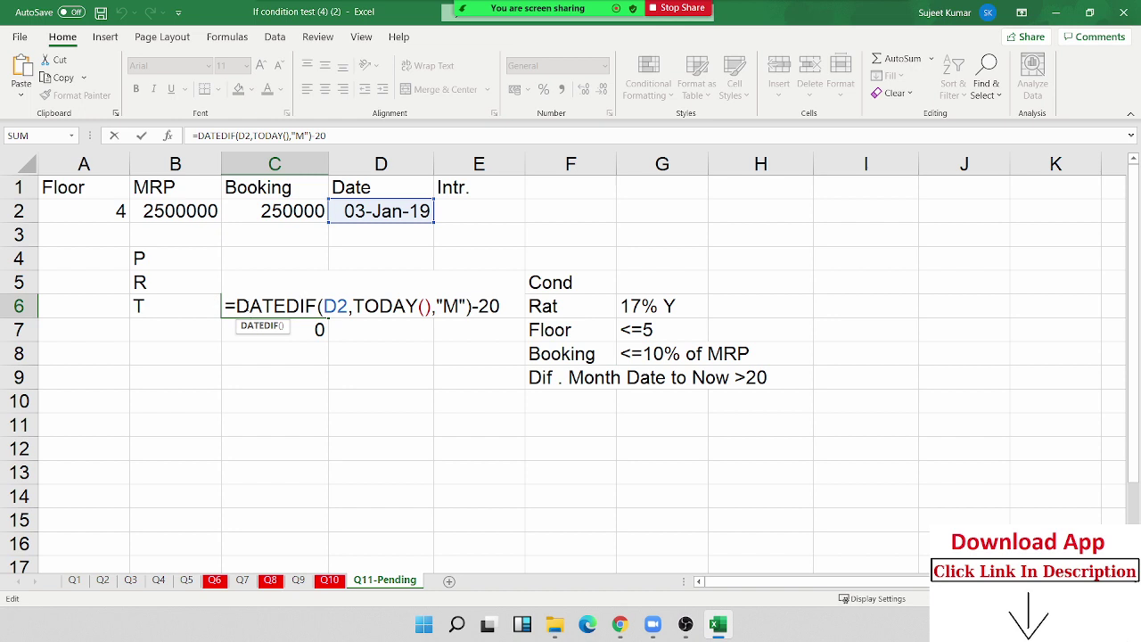
left_click_drag(237, 307, 515, 309)
key("ctrl+c")
key("Escape")
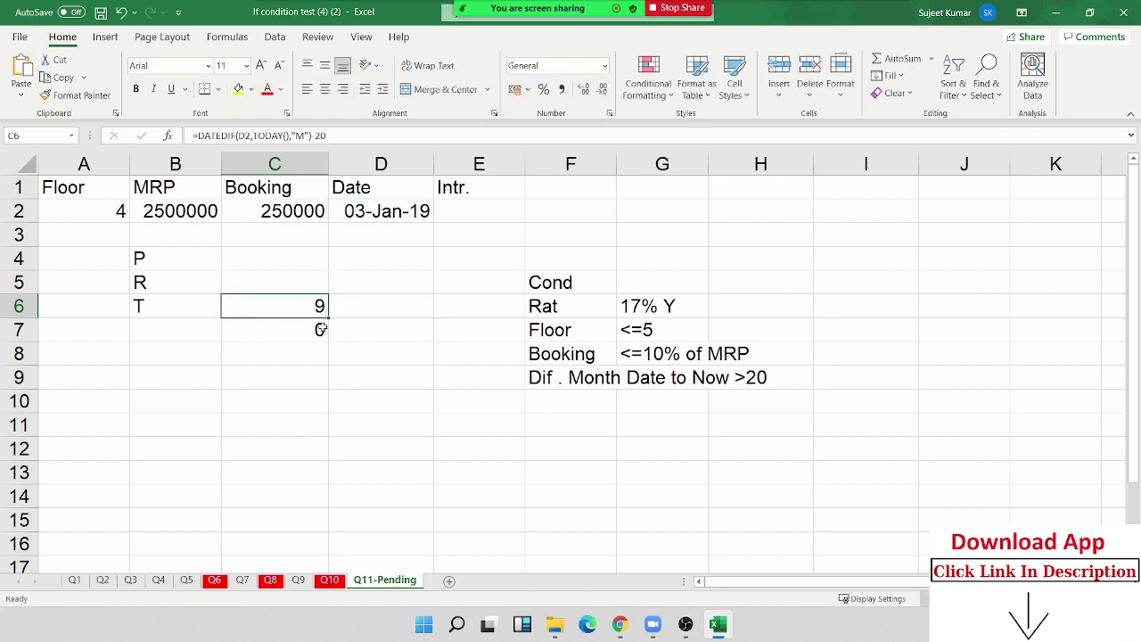
- Replace both C6 references in C7 with (DATEDIF(D2,TODAY(),"M")-20) and commit
left_click(294, 329)
double_click(295, 330)
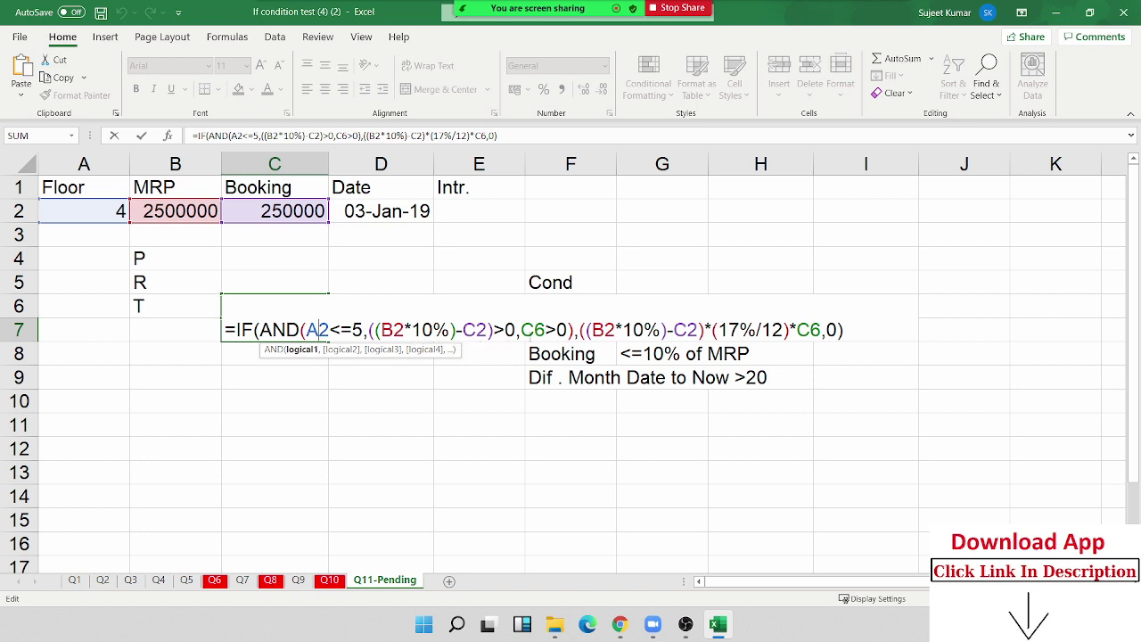
double_click(532, 330)
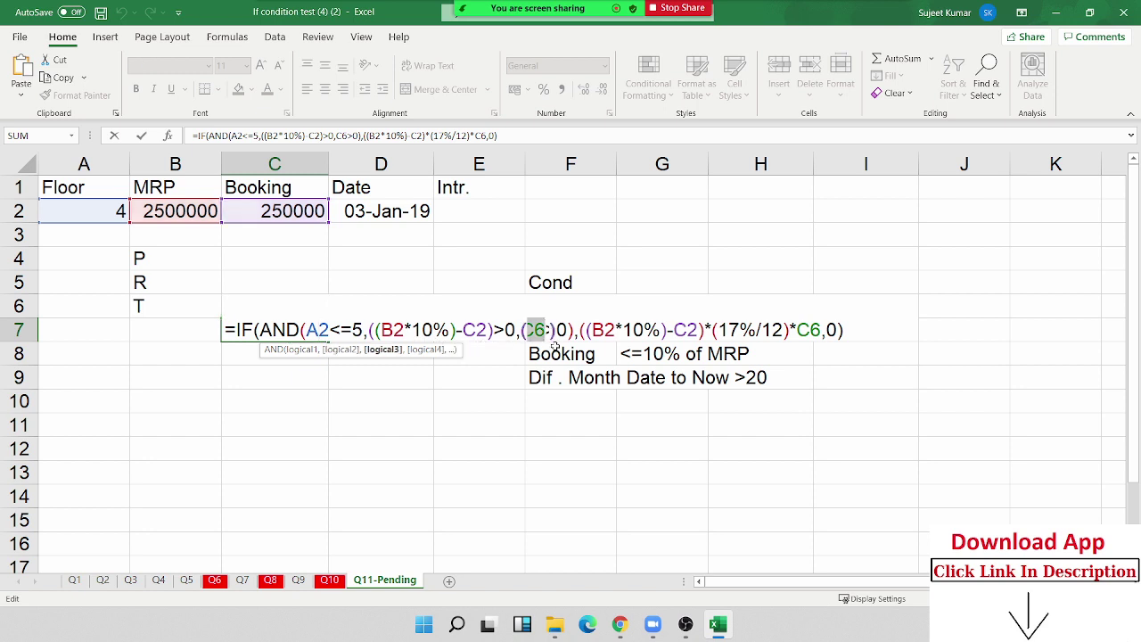
type("(B2*10%)-C2)>0,(")
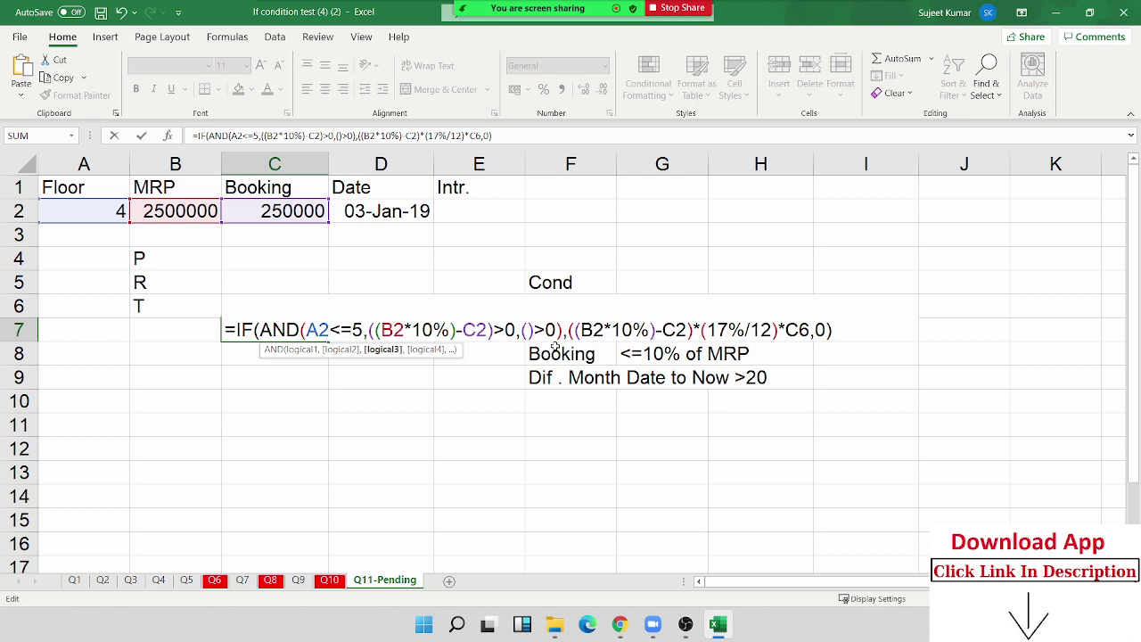
type("DATEDIF(D2,TODAY(),\"M\")-20")
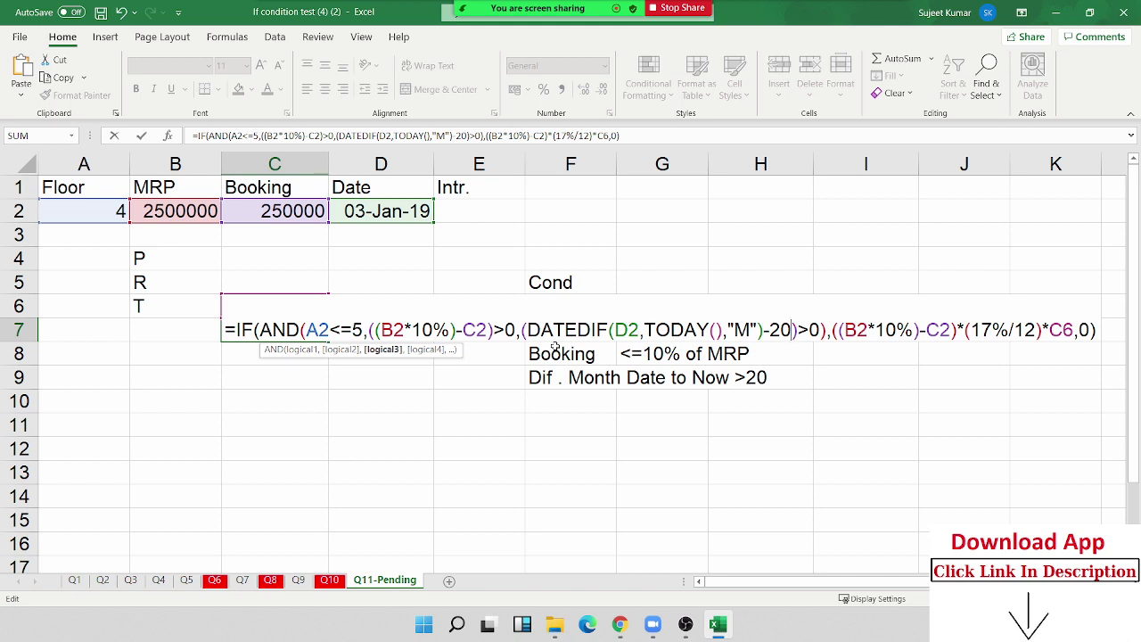
left_click(1062, 330)
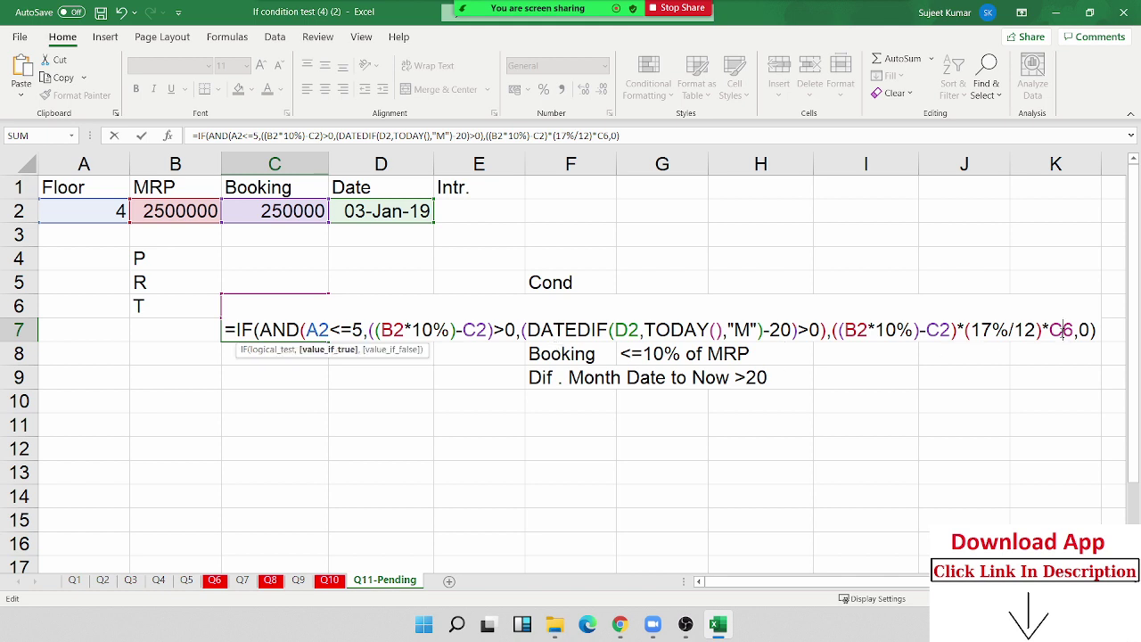
double_click(1063, 330)
type("(")
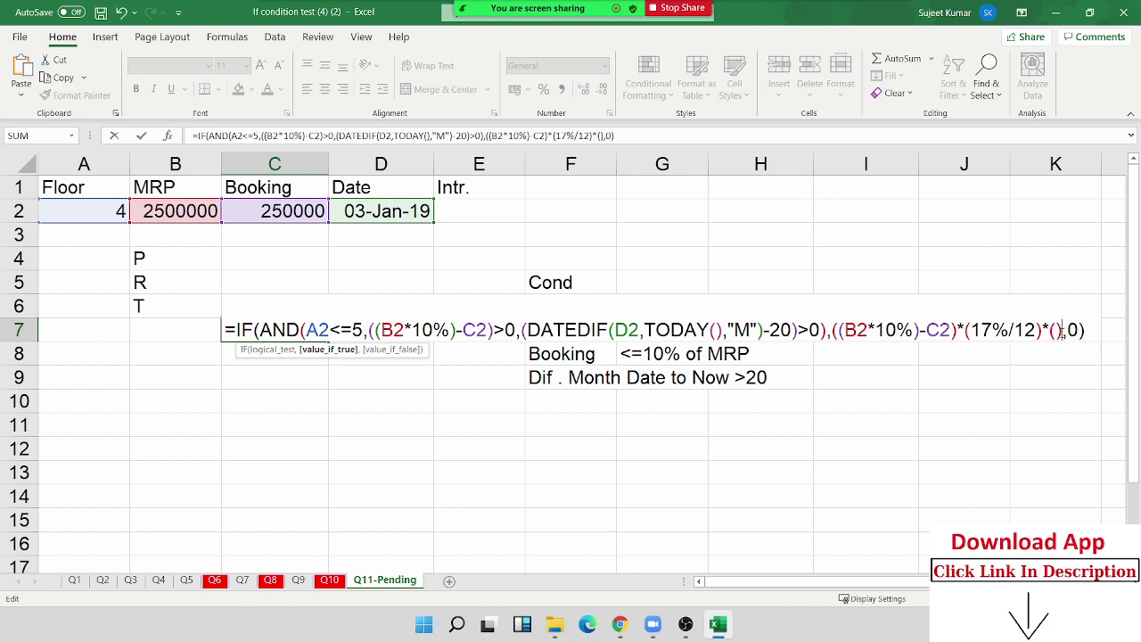
type(")")
key("Left")
key("ctrl+v")
key("Return")
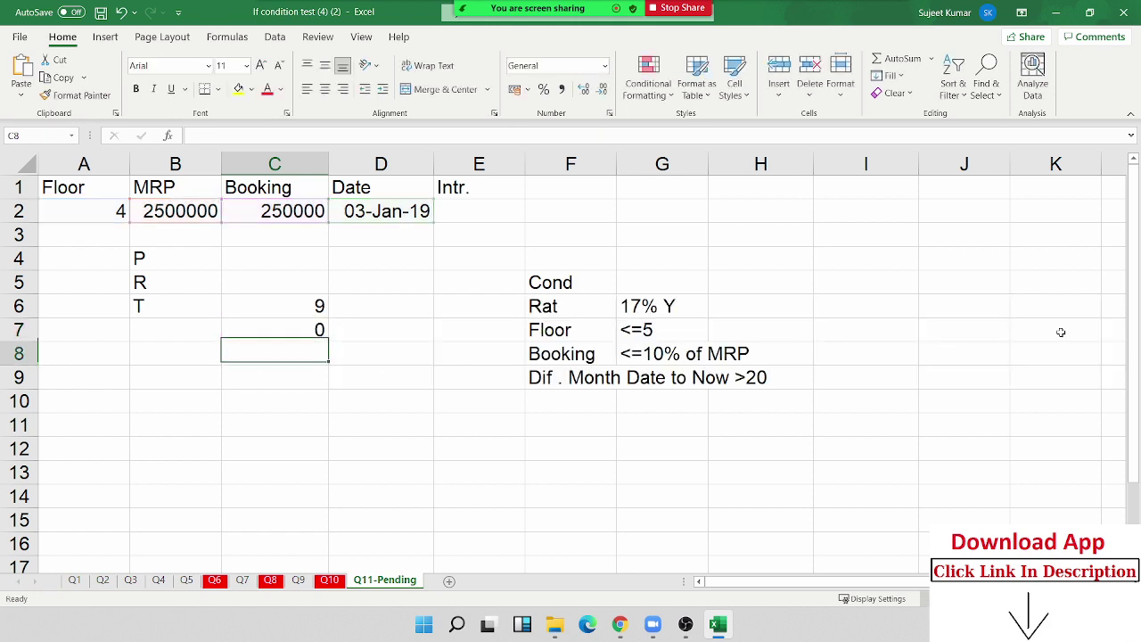
key("Up")
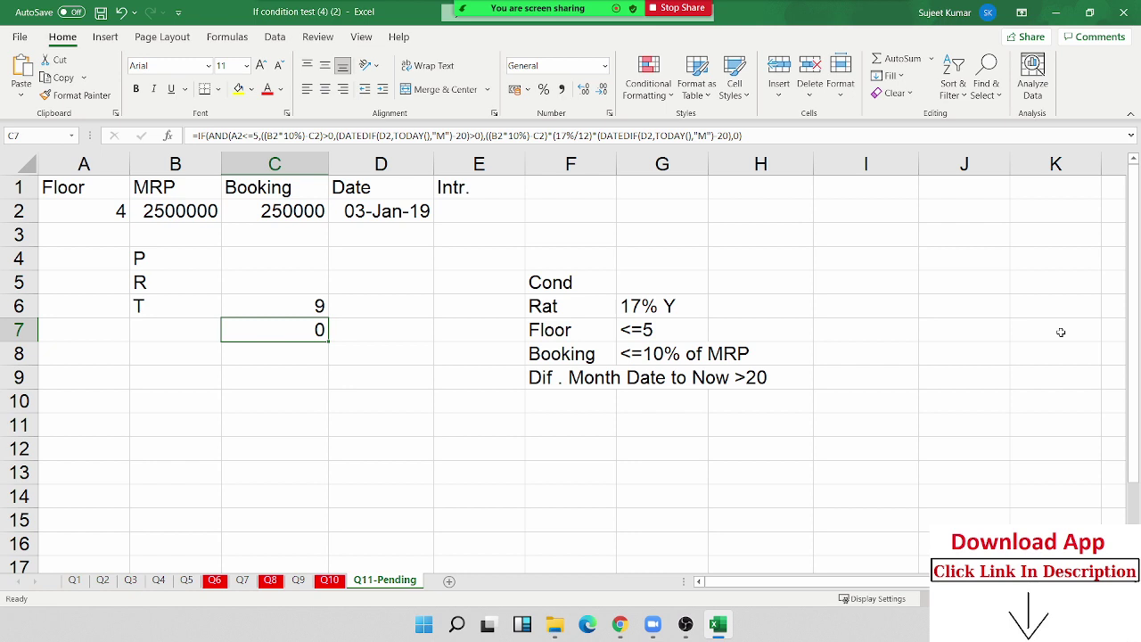
- Clear the helper value 9 from C6 and move the C7 formula into E2
key("F2")
key("Escape")
key("Up")
key("Delete")
key("Down")
key("ctrl+c")
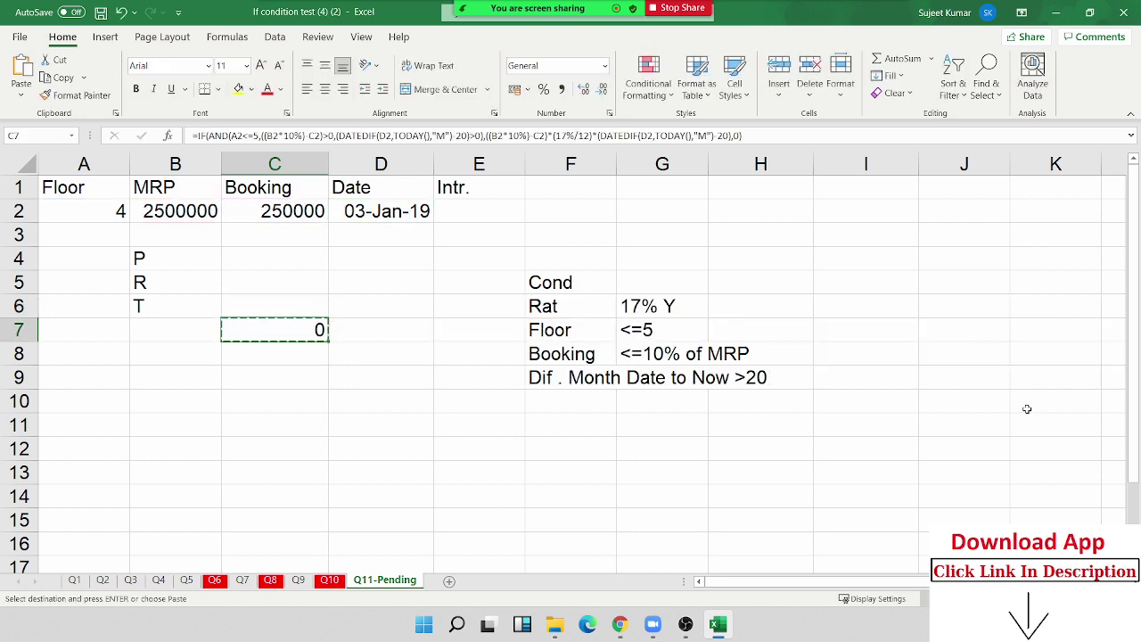
left_click(488, 212)
key("Return")
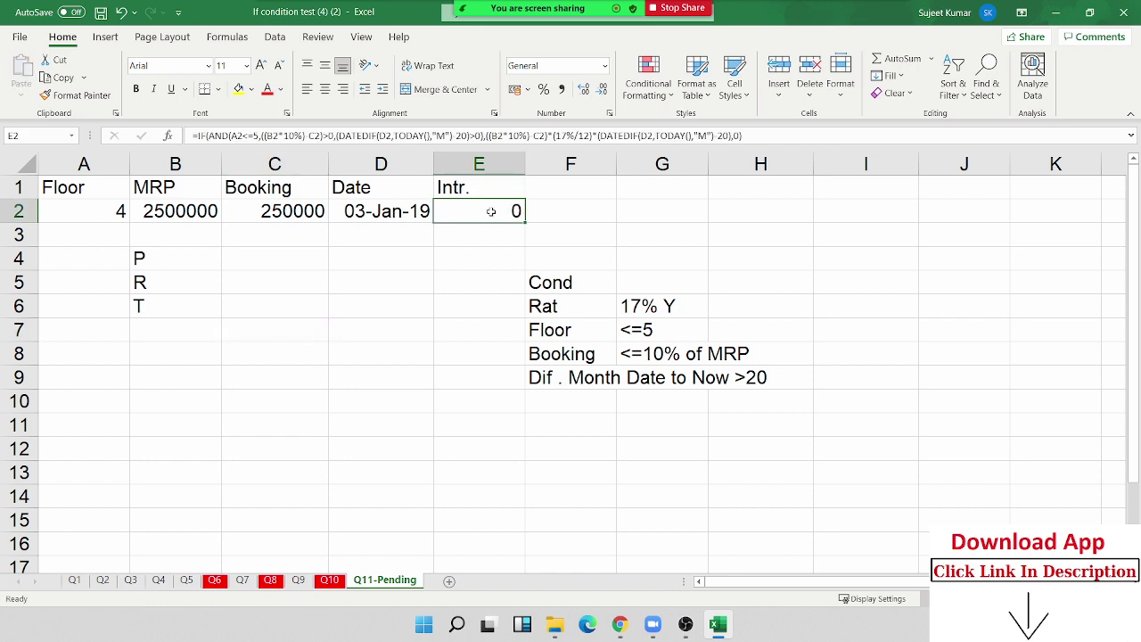
- Clear the P, R, T helper block, check E2's result and save the workbook
left_click_drag(56, 252, 193, 320)
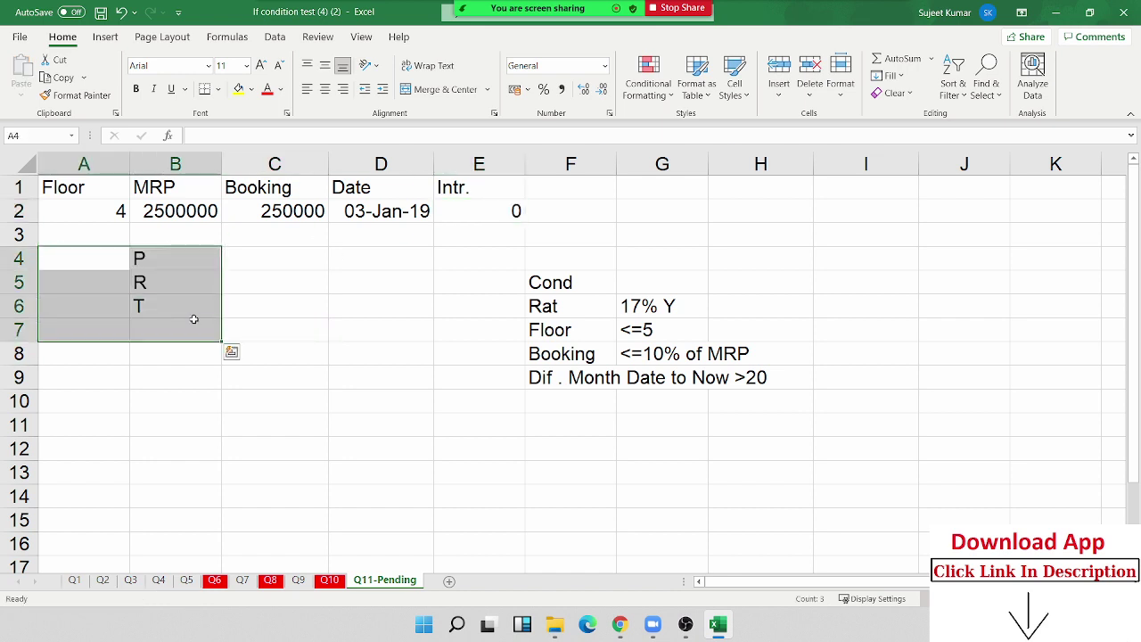
key("Delete")
left_click(102, 254)
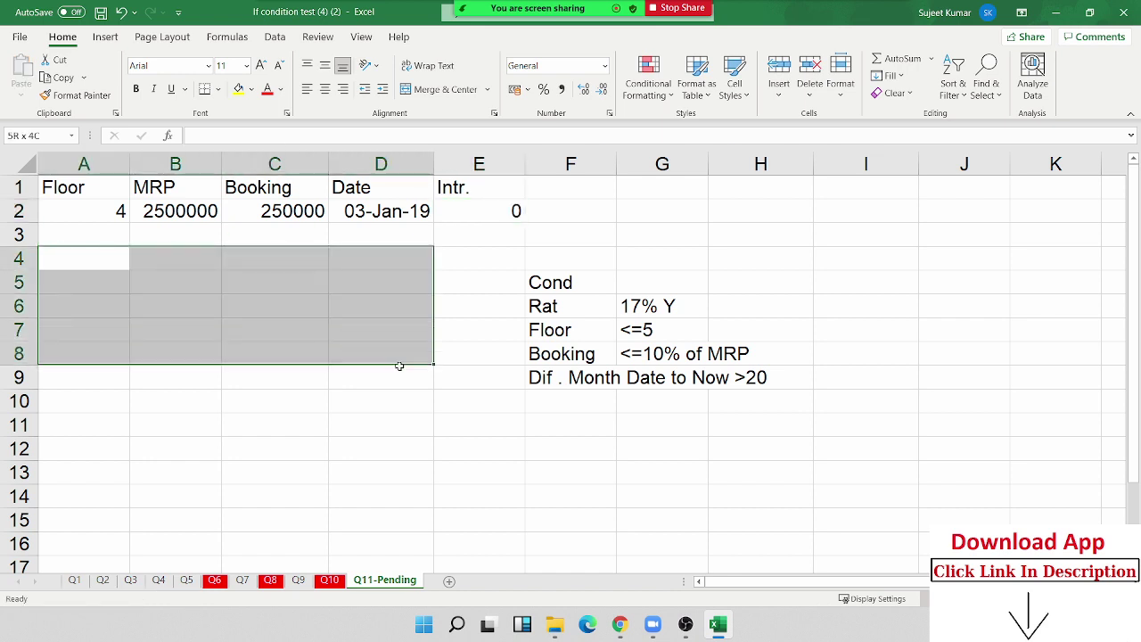
left_click_drag(184, 252, 401, 383)
left_click_drag(496, 218, 493, 308)
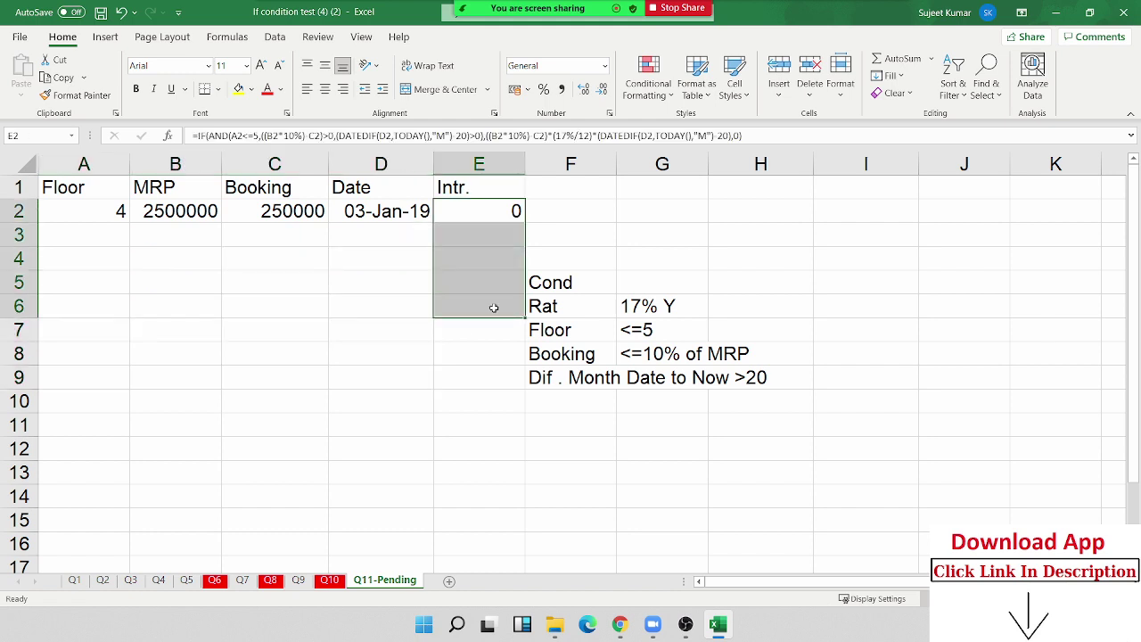
left_click(103, 14)
- Review the Zoom participant list and a participant's options, close it, and show the desktop
left_click(406, 455)
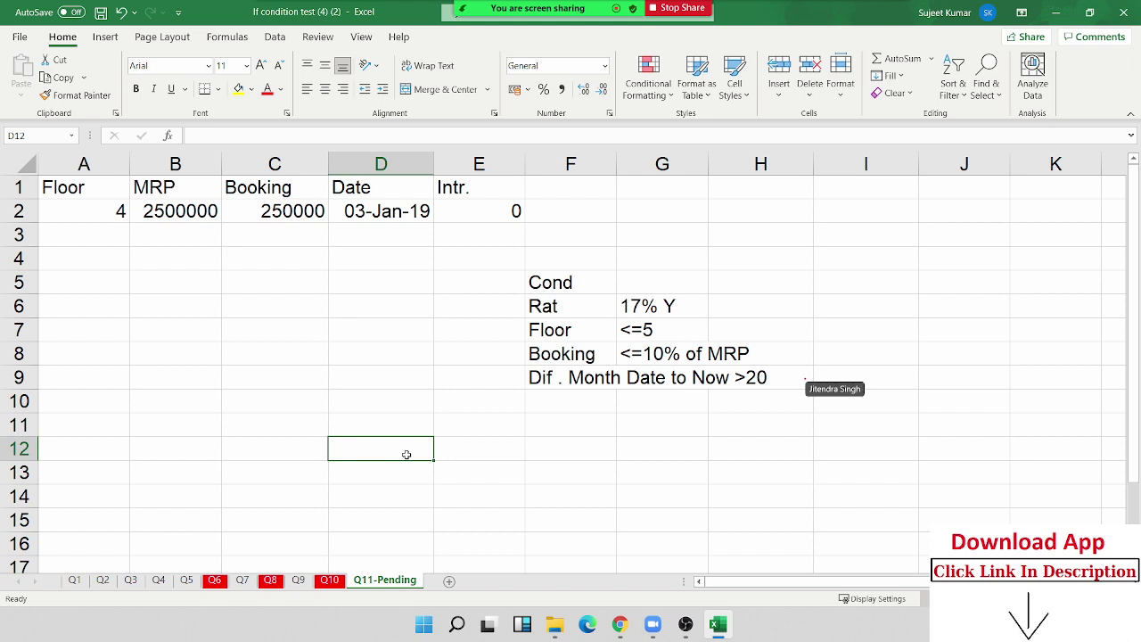
mouse_move(538, 8)
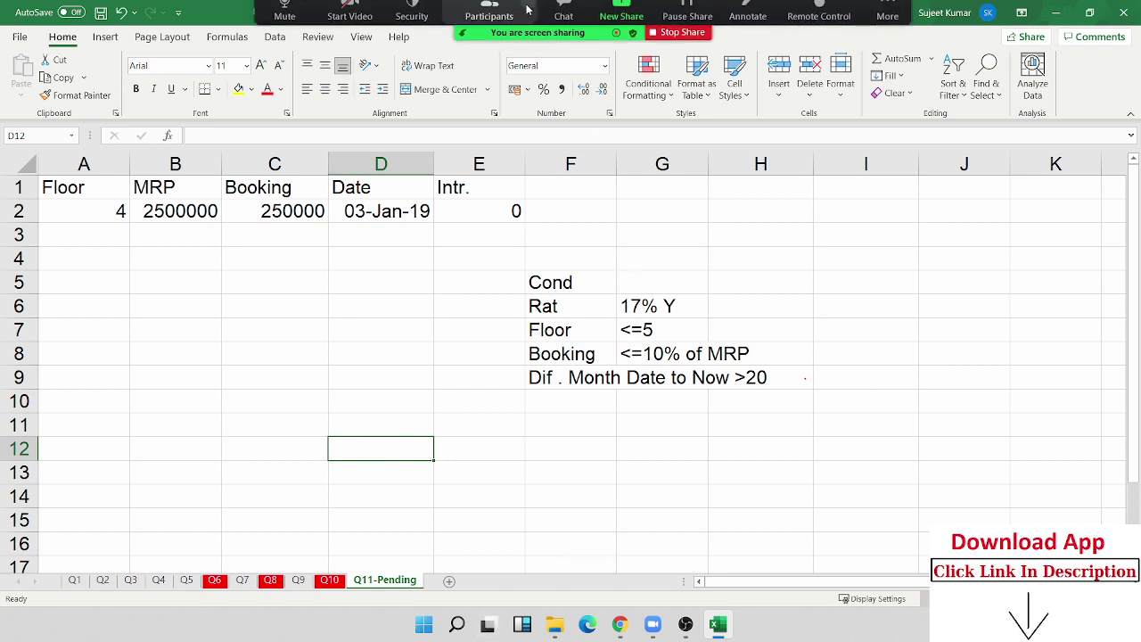
left_click(497, 14)
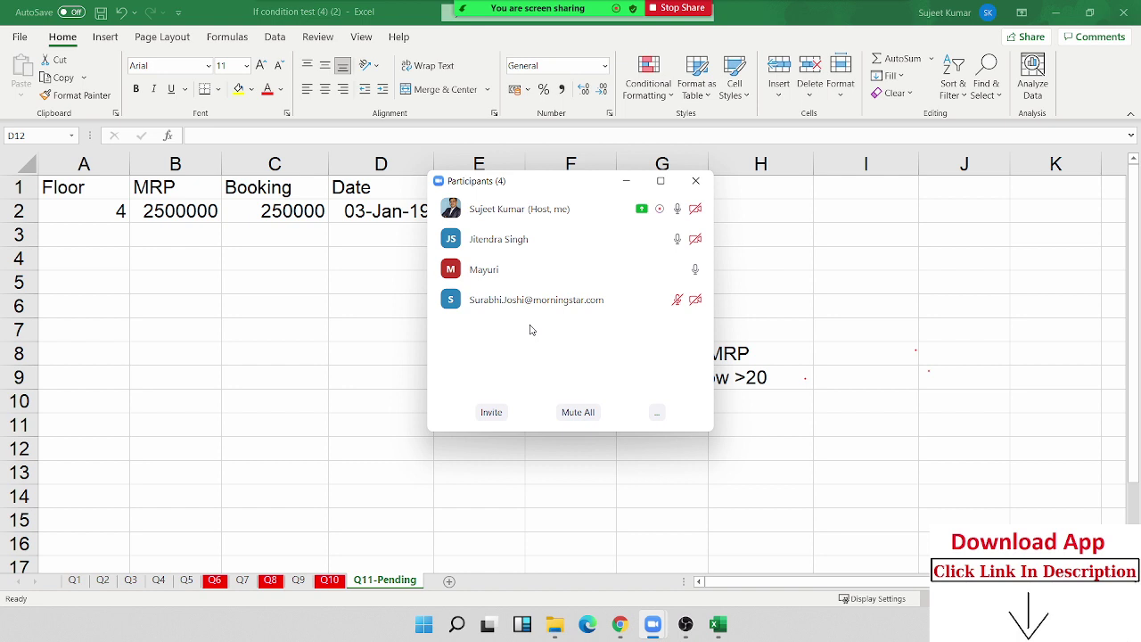
left_click(702, 191)
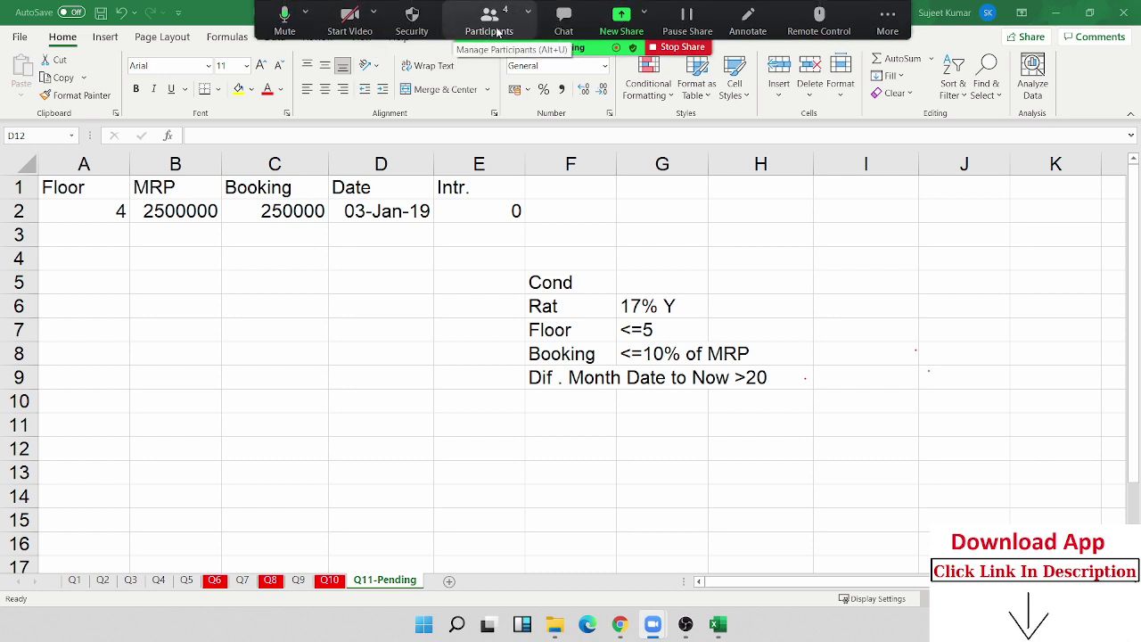
left_click(492, 20)
mouse_move(526, 239)
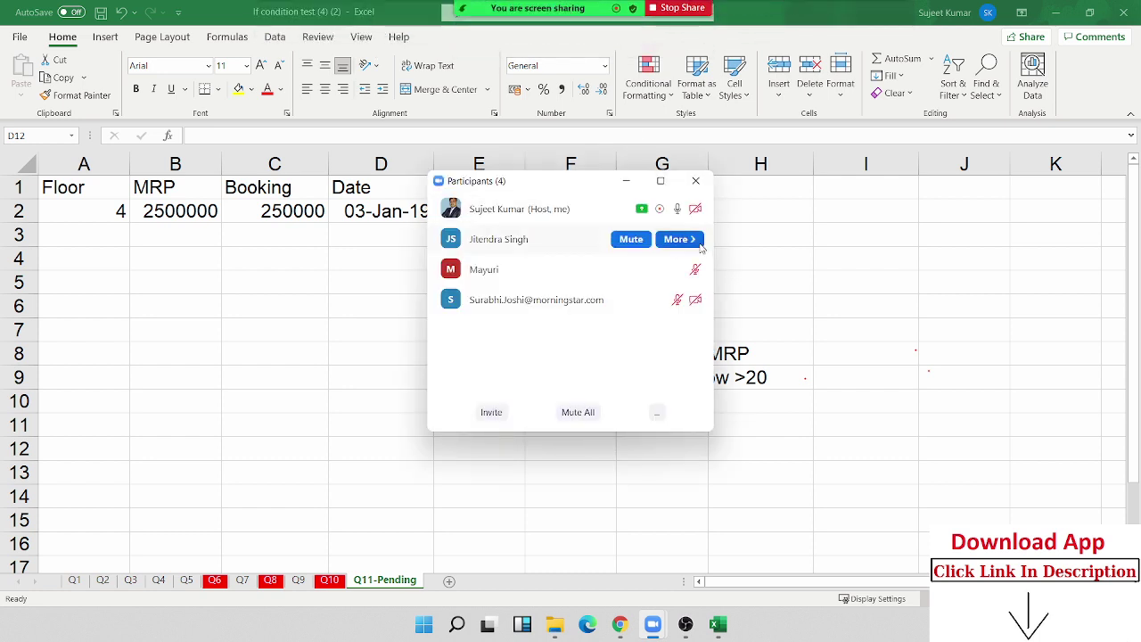
left_click(700, 247)
left_click(695, 181)
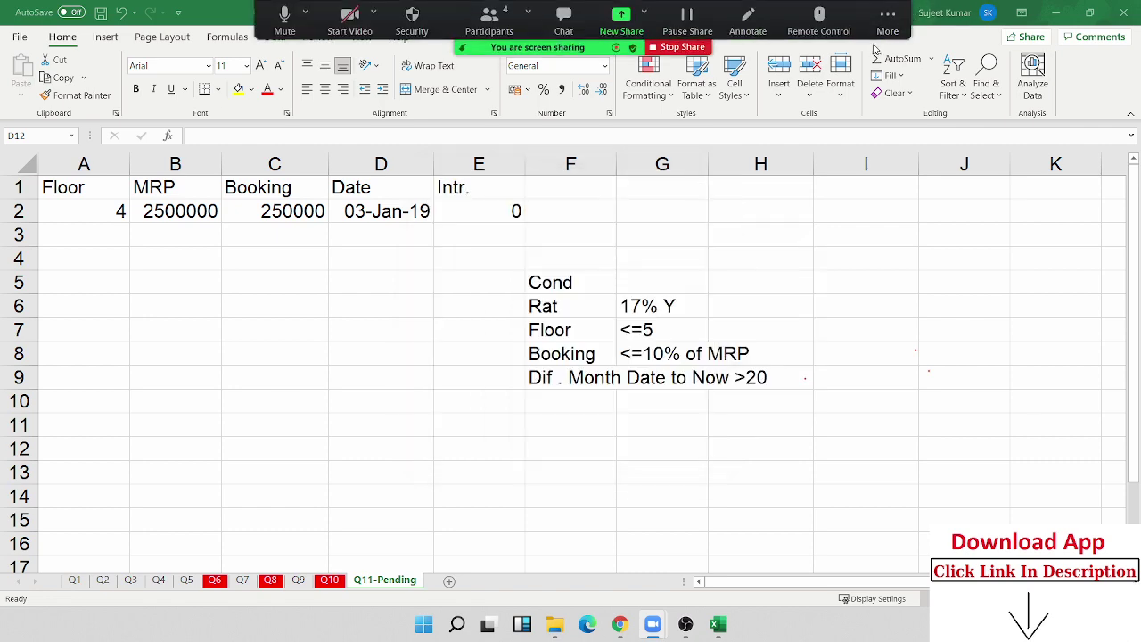
key("super+d")
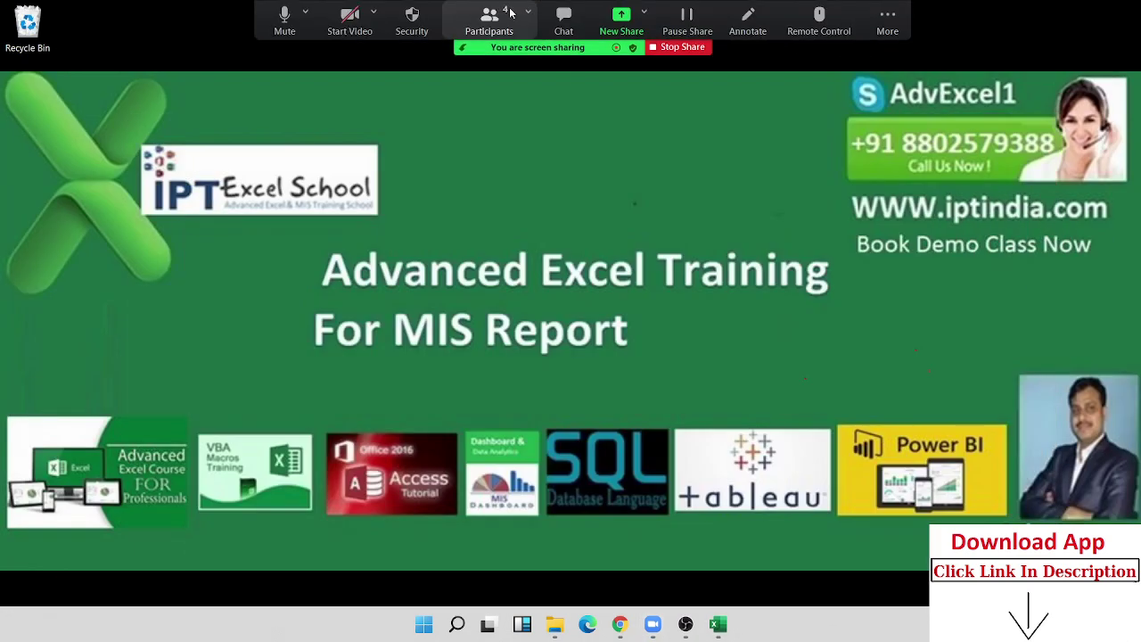
- Review the participant list and a participant's options, then close both
left_click(489, 20)
left_click(687, 240)
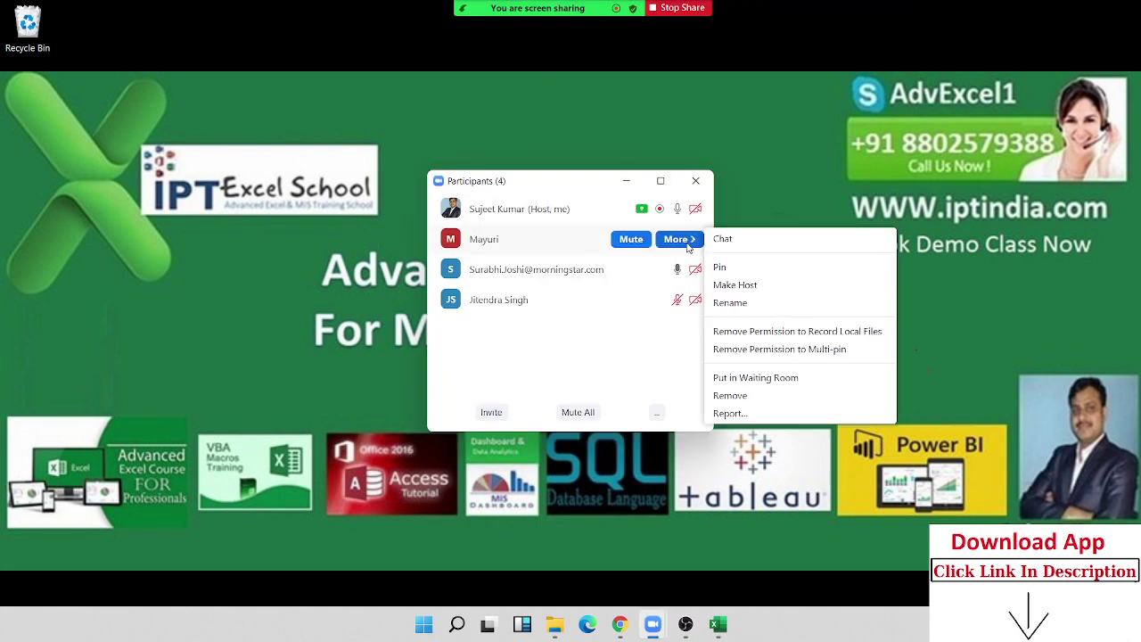
left_click(696, 180)
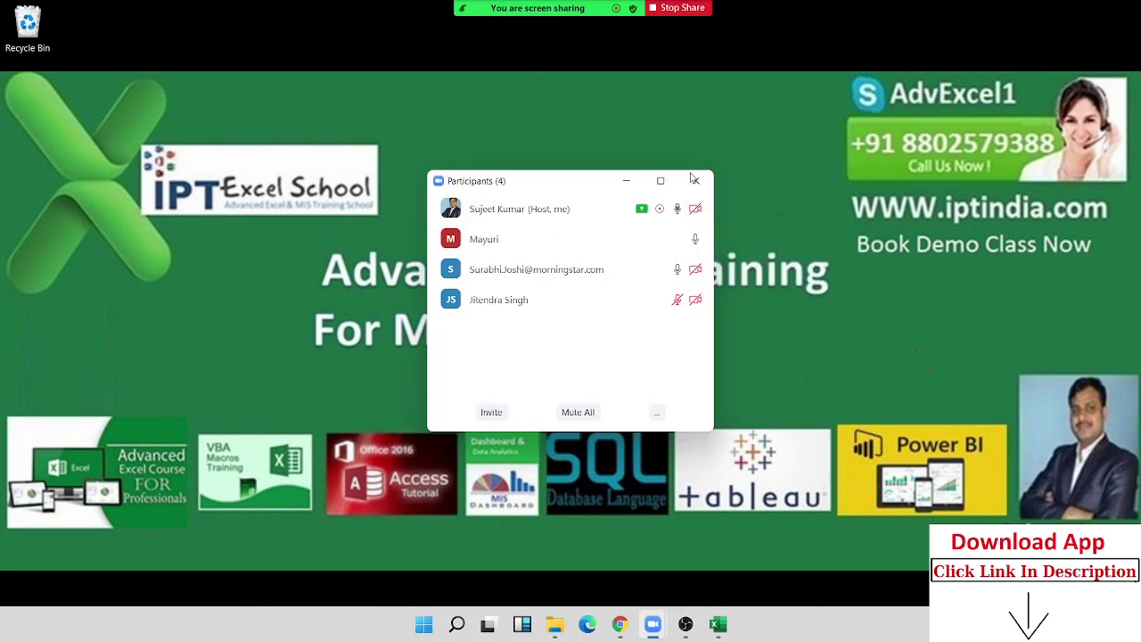
left_click(695, 180)
mouse_move(571, 7)
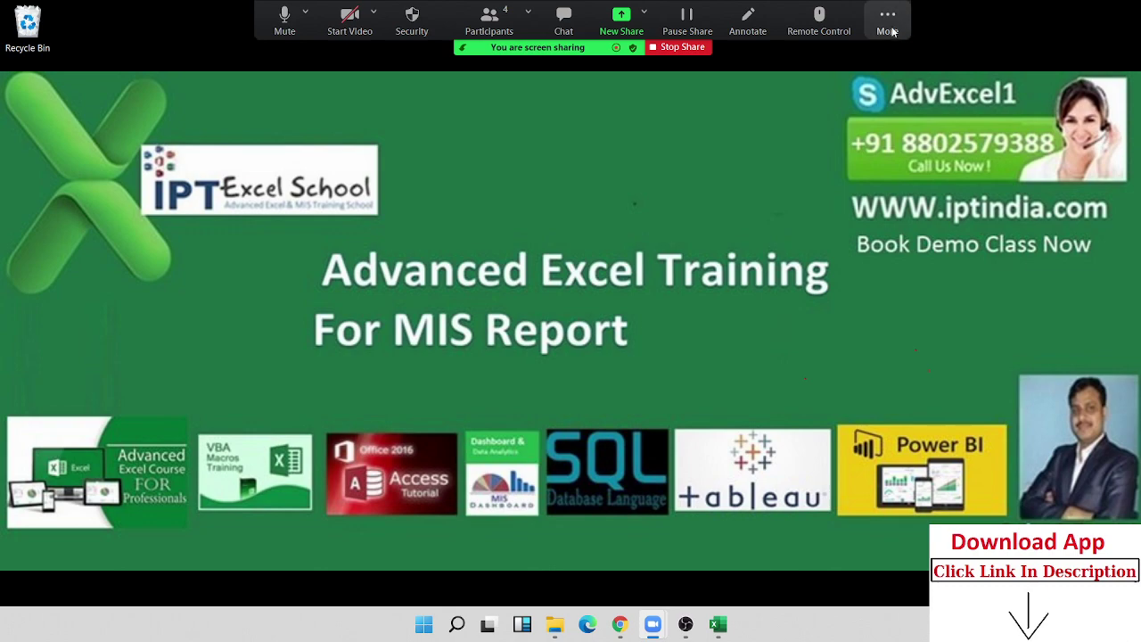
- End the Zoom meeting for all participants
left_click(890, 32)
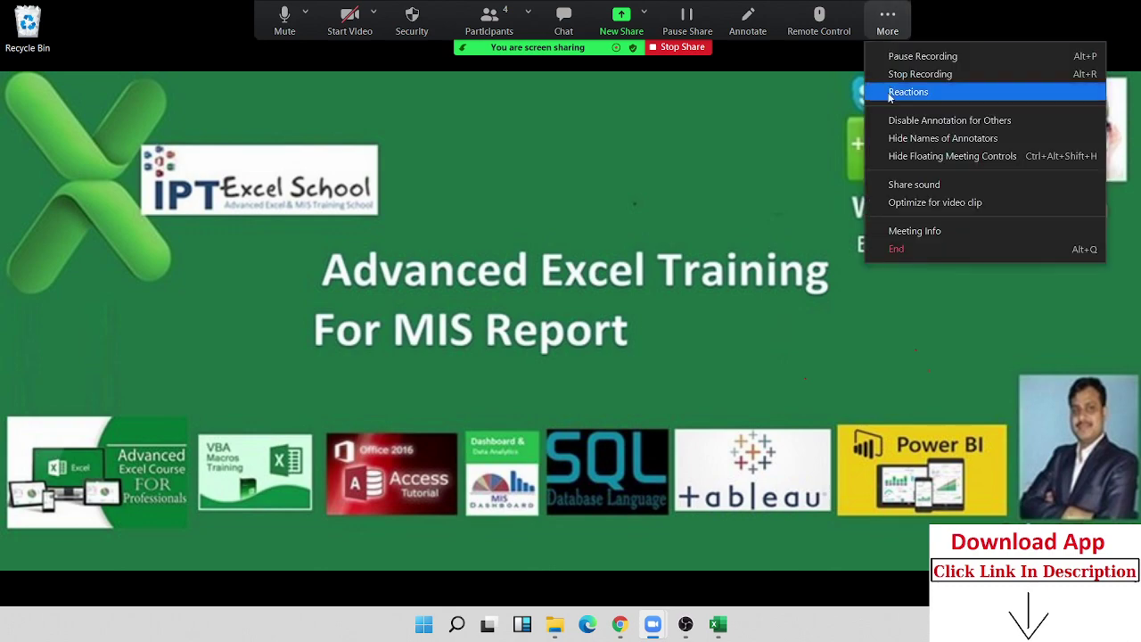
left_click(899, 250)
left_click(623, 273)
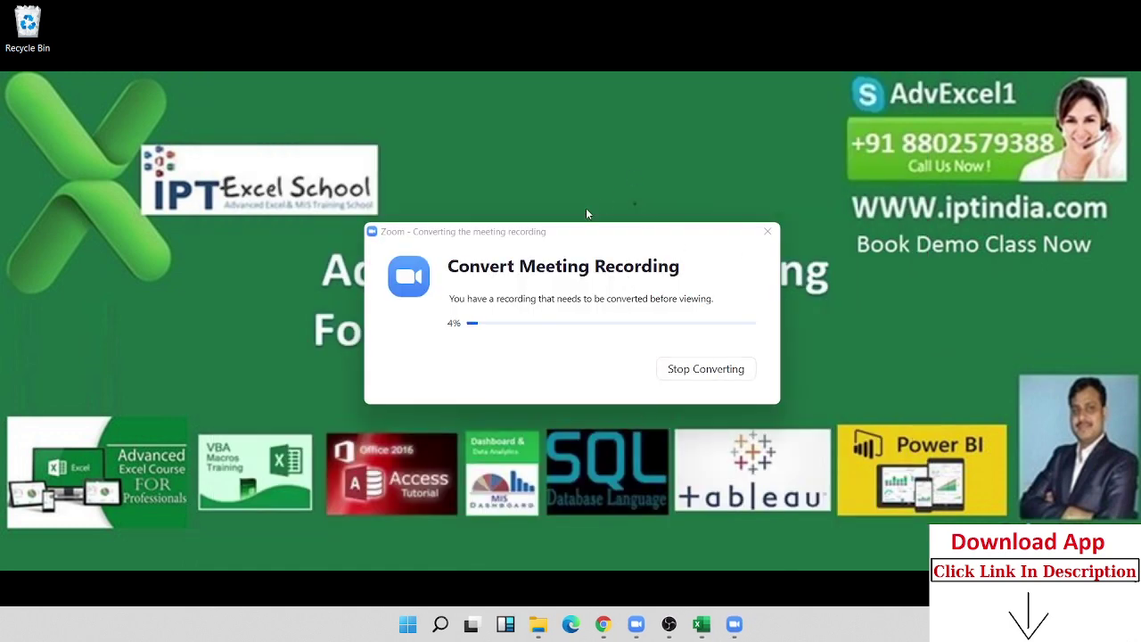
- Move the recording conversion dialog aside and refresh the desktop
left_click_drag(568, 234, 595, 73)
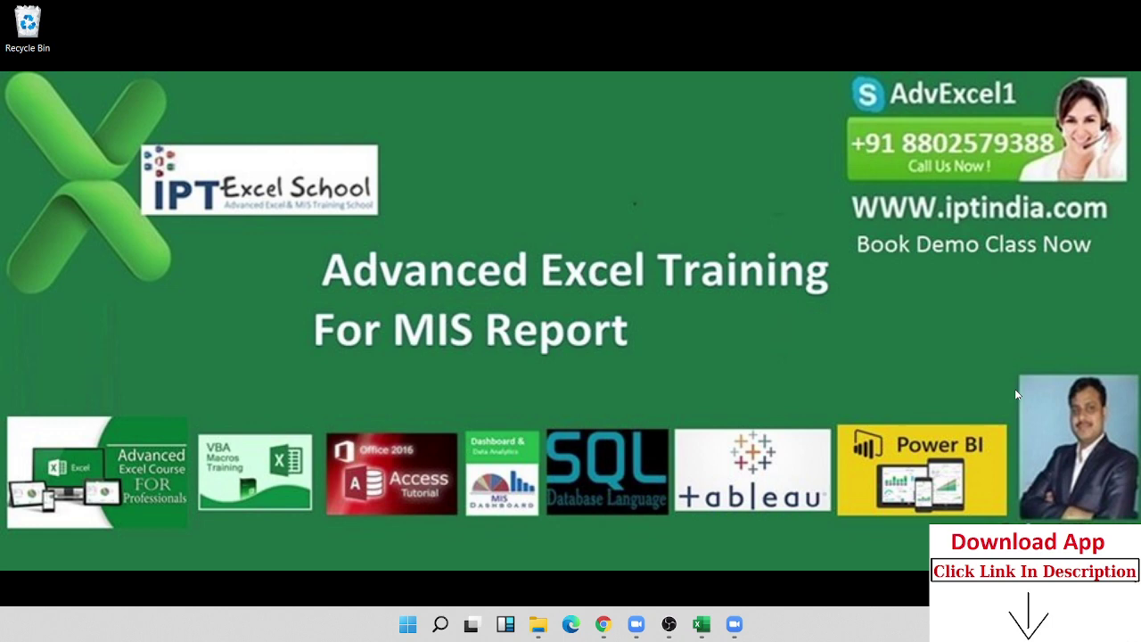
right_click(755, 305)
left_click(787, 353)
mouse_move(701, 624)
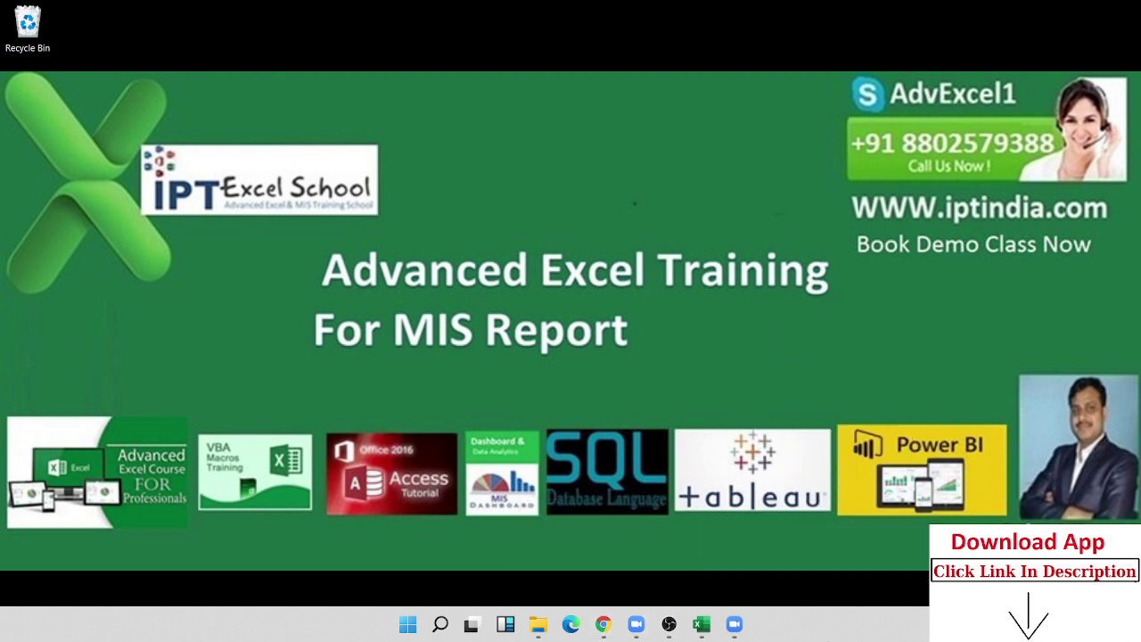